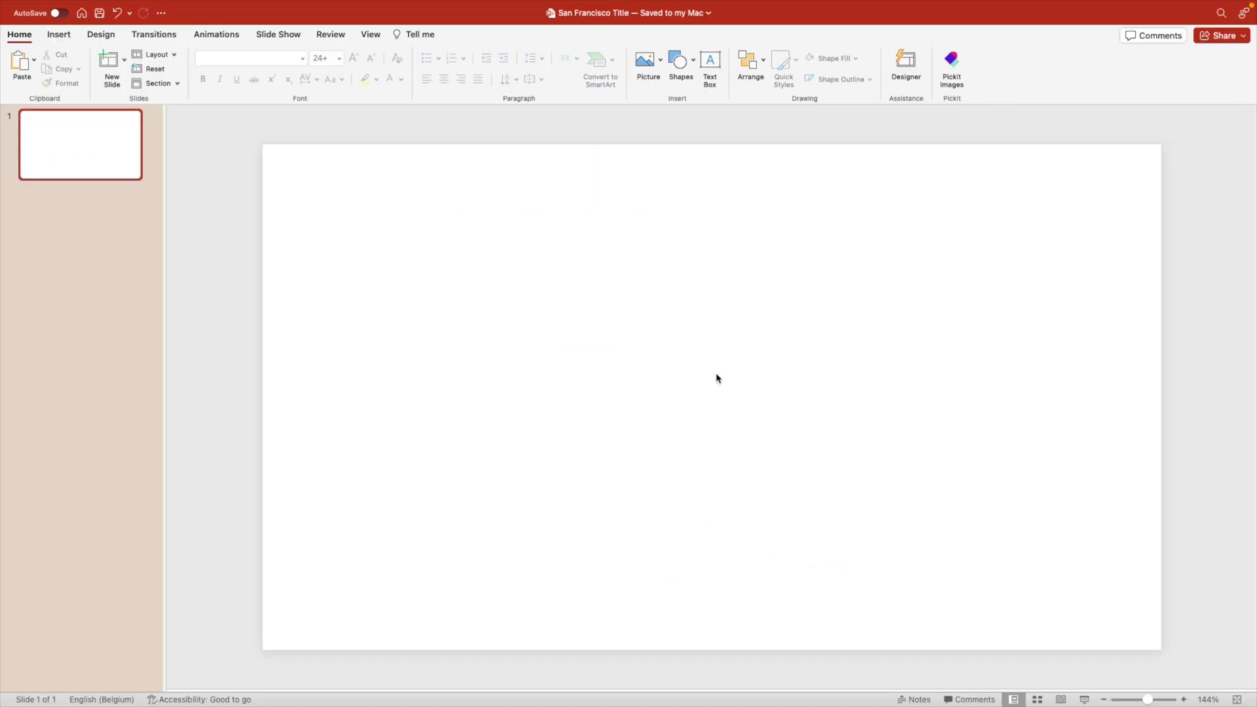
Paste the Golden Gate Bridge photo and apply Designer's full-bleed layout so it fills the slide.
right_click(589, 299)
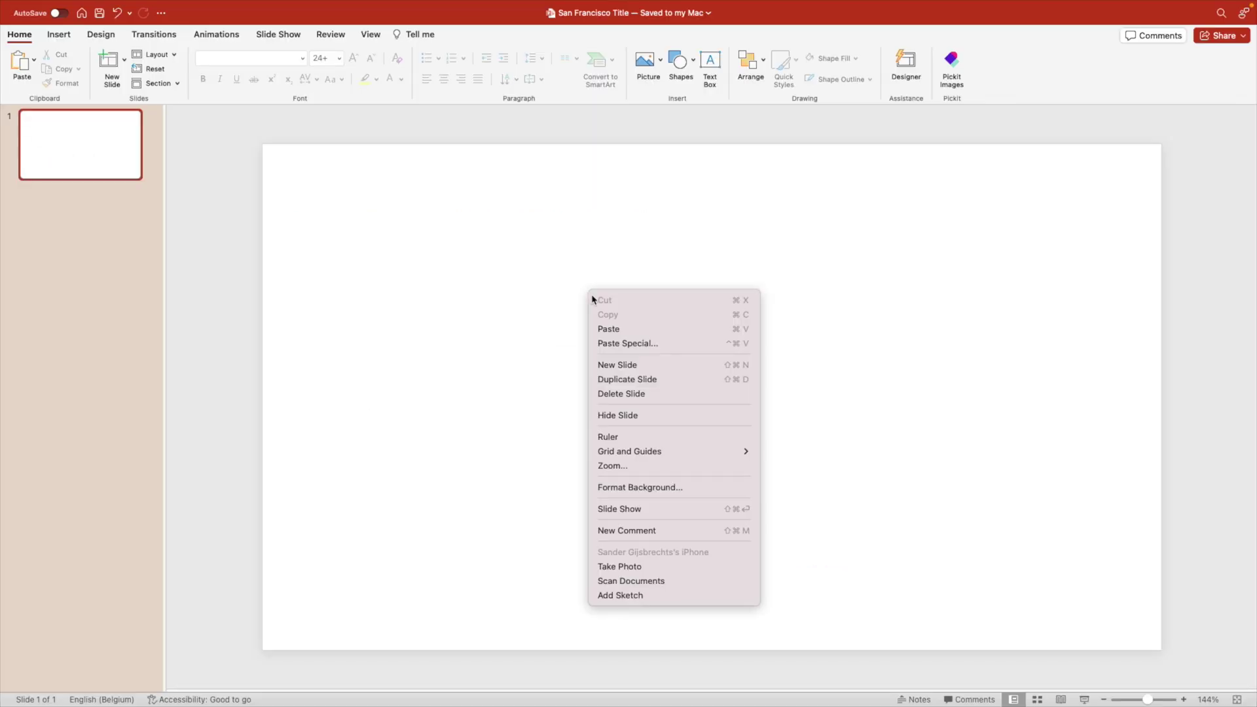
click(619, 329)
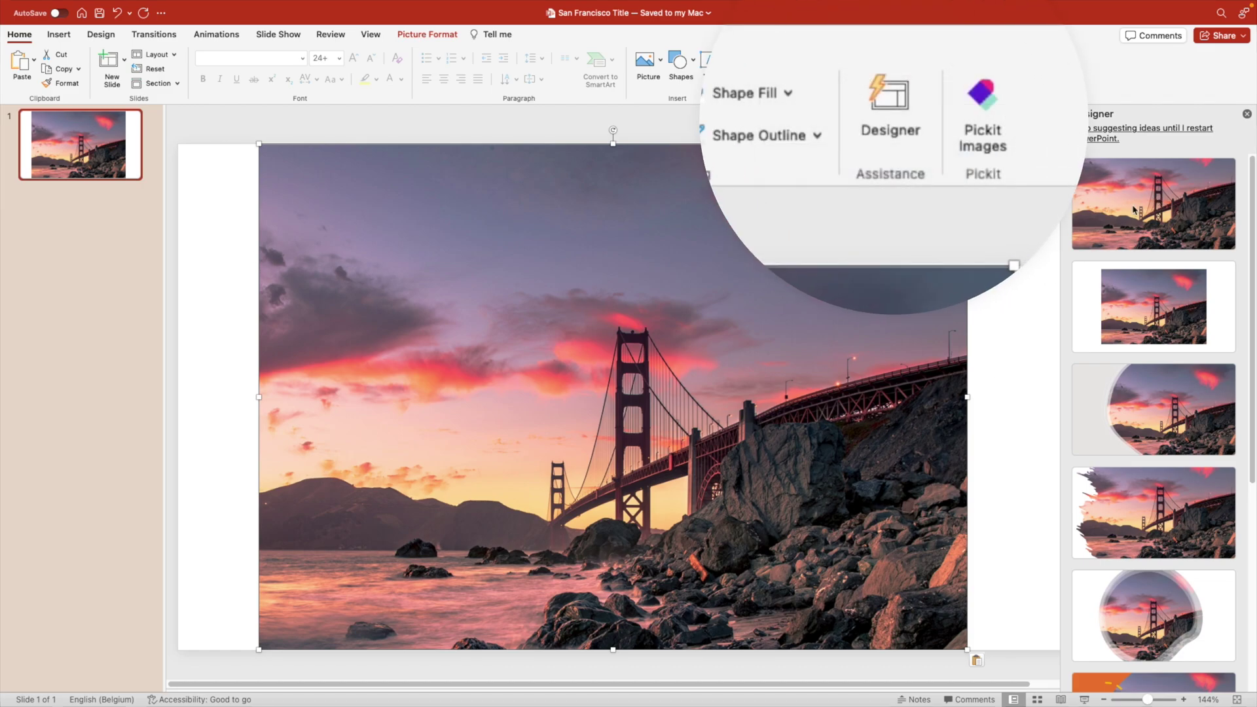
click(911, 69)
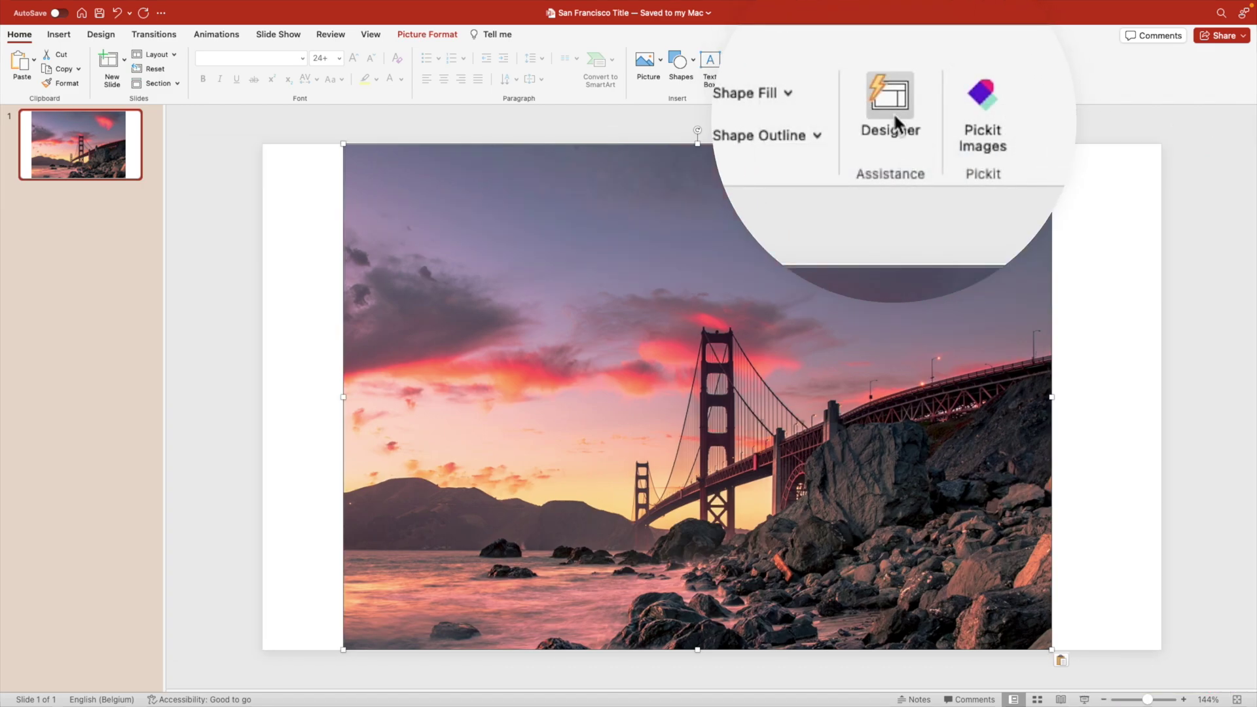
click(912, 71)
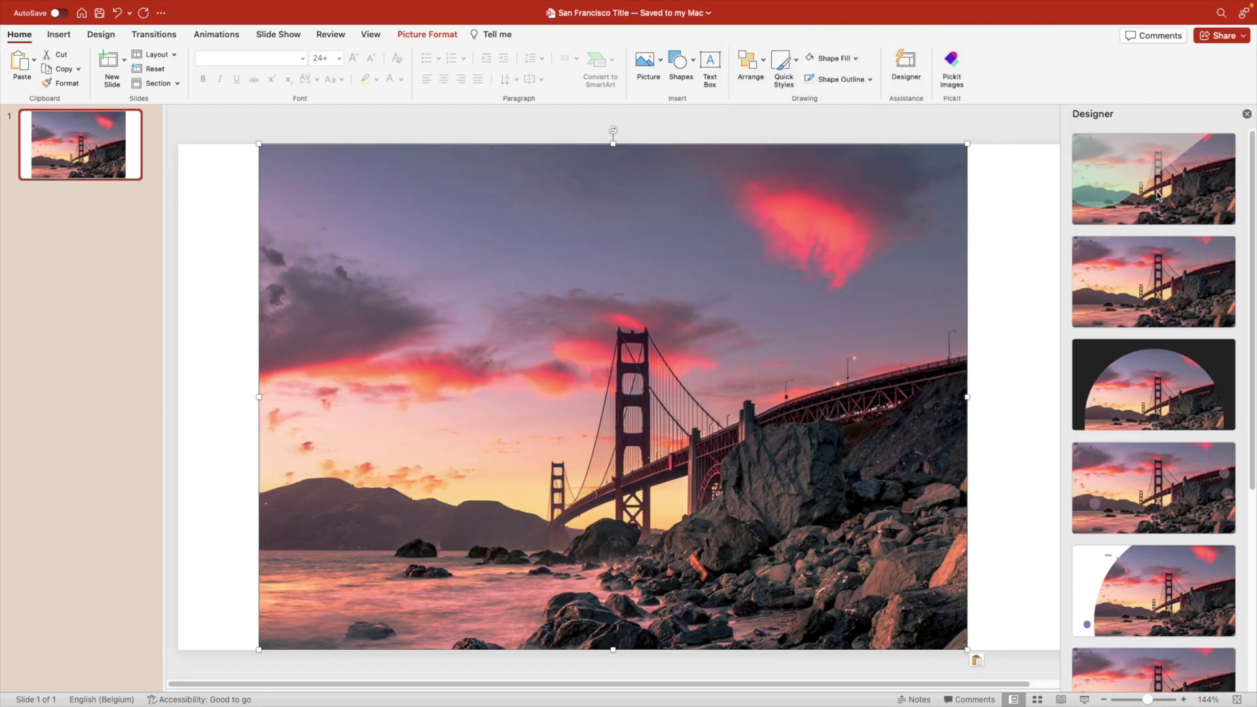
click(1127, 275)
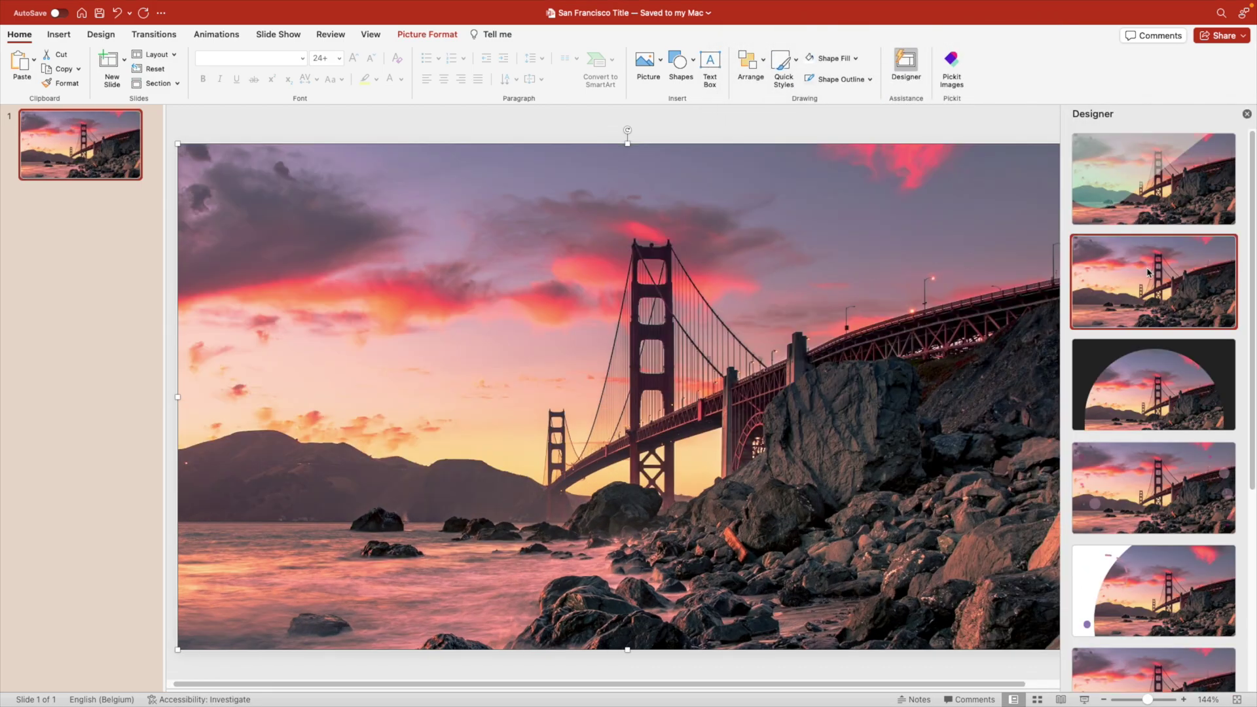
click(1247, 115)
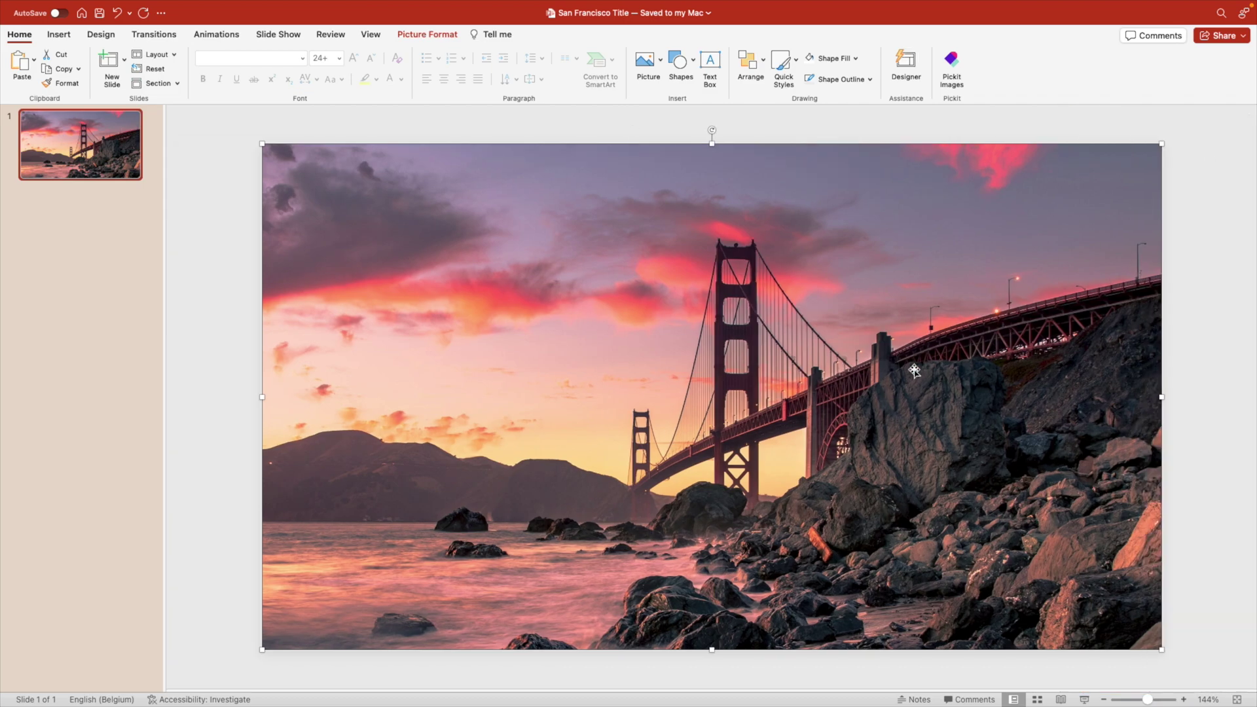
Recrop the bridge photo, enlarging it and shifting it down for a tighter framing.
right_click(766, 381)
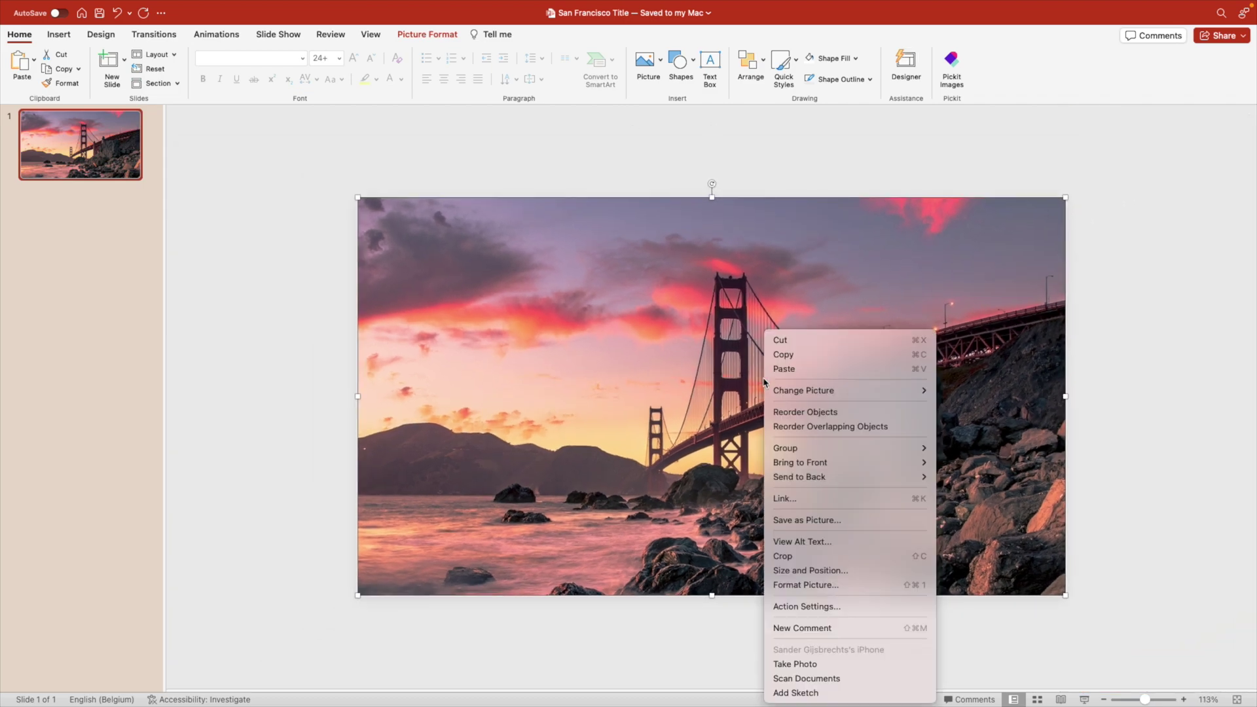
click(812, 557)
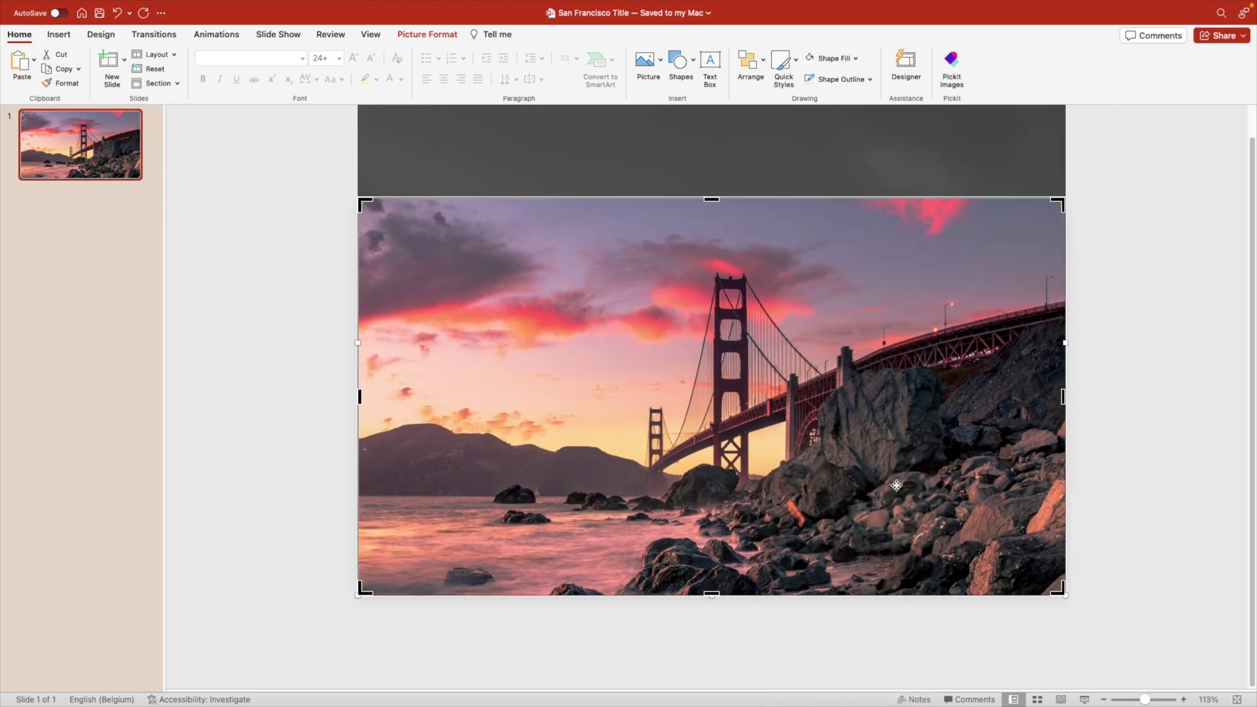
scroll(916, 398, down, 3)
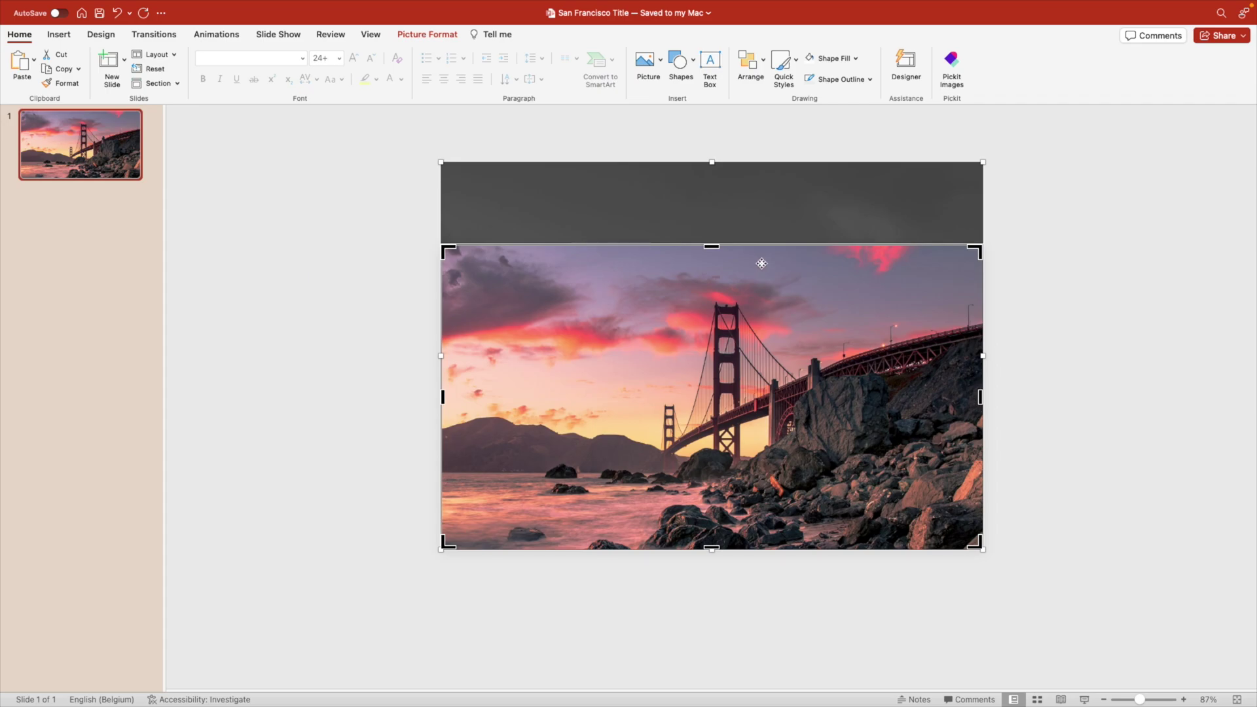
scroll(932, 330, down, 3)
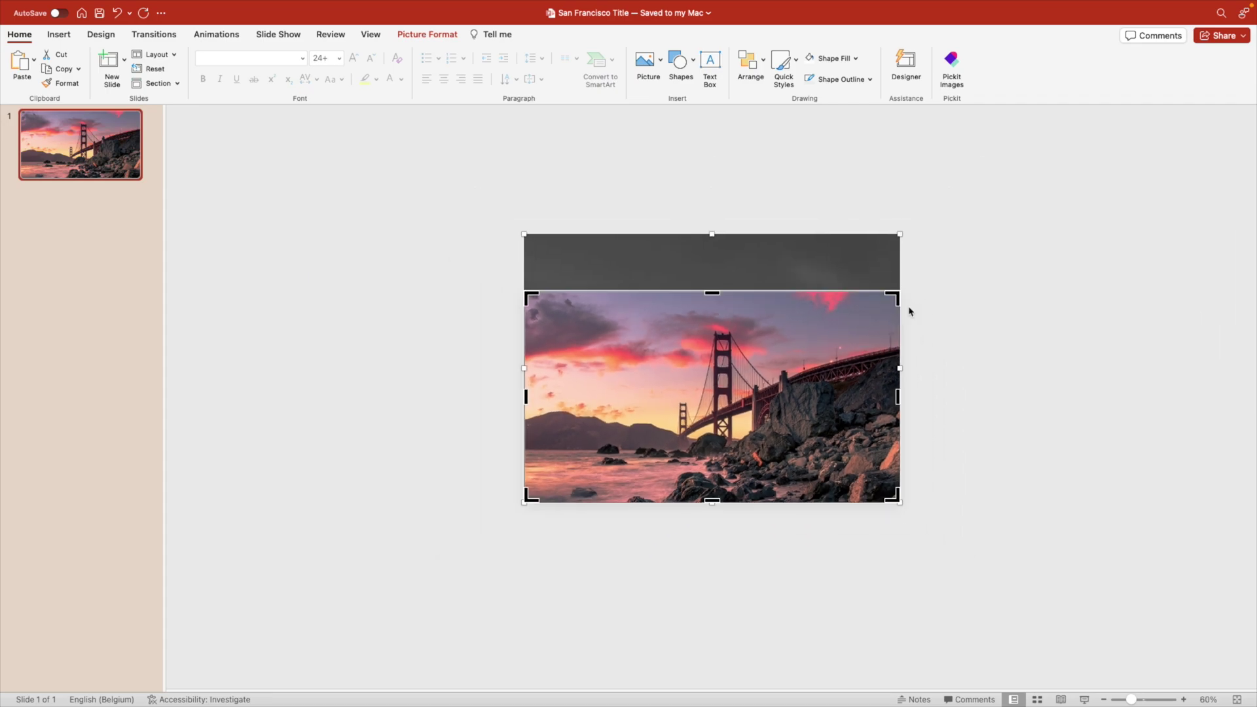
scroll(909, 312, down, 3)
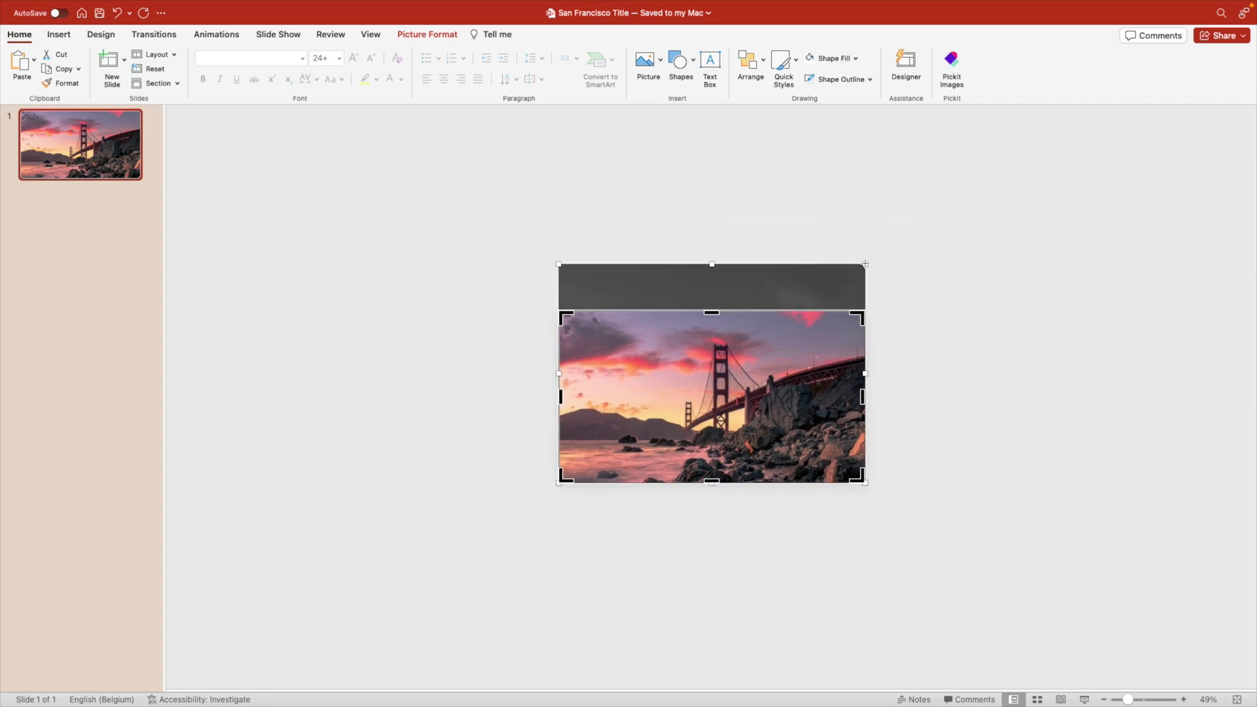
drag(865, 263, 979, 186)
drag(801, 359, 970, 558)
scroll(800, 391, up, 5)
click(1156, 406)
scroll(721, 420, up, 3)
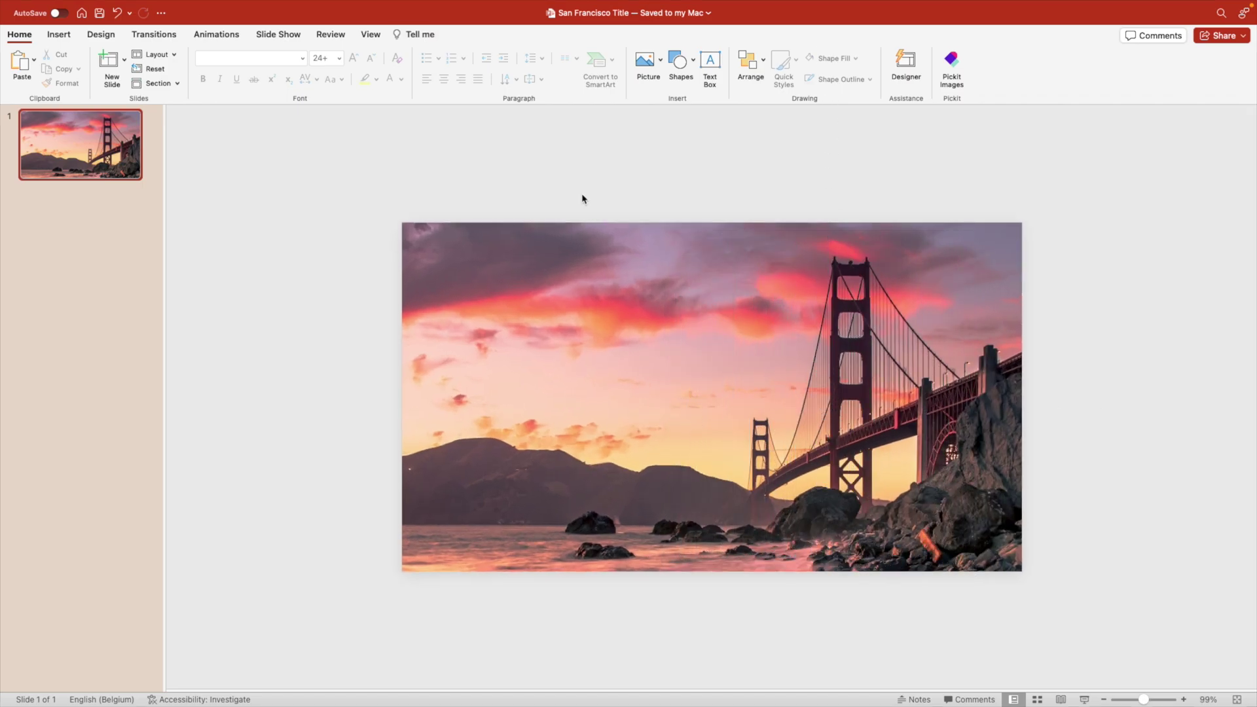
Draw a white-filled rectangle over the slide's left half and get ready to add a text box.
click(687, 68)
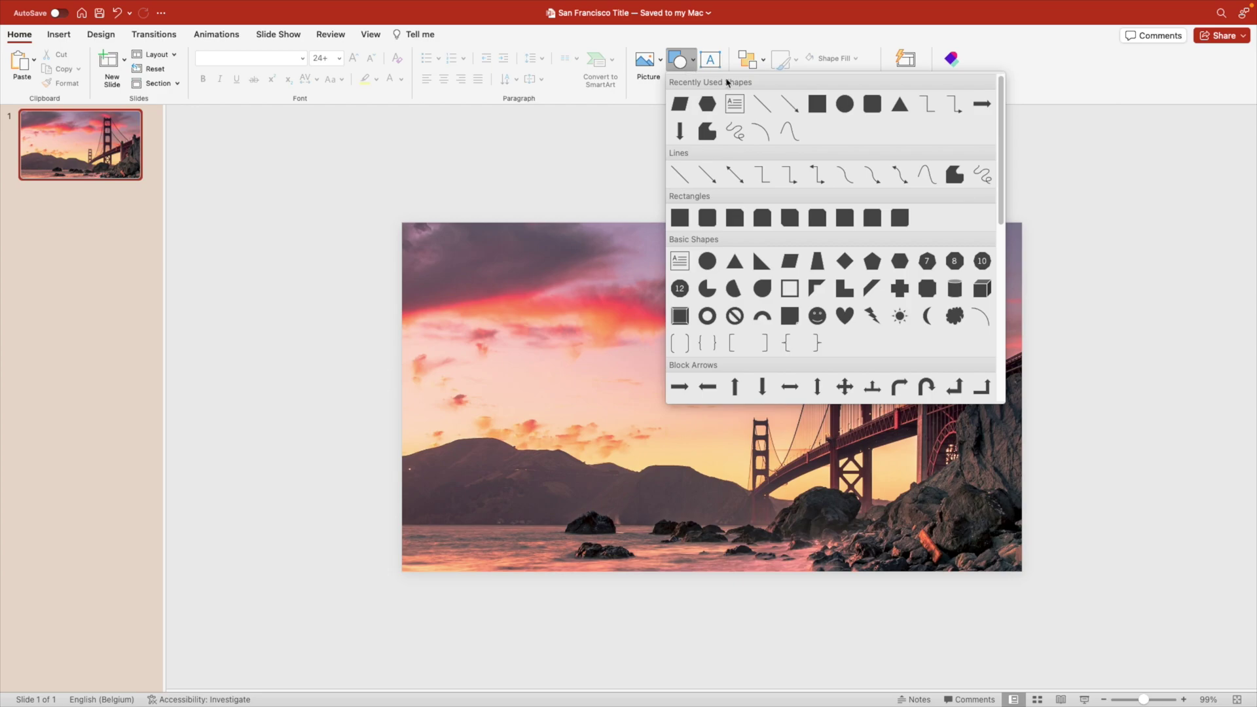
click(817, 103)
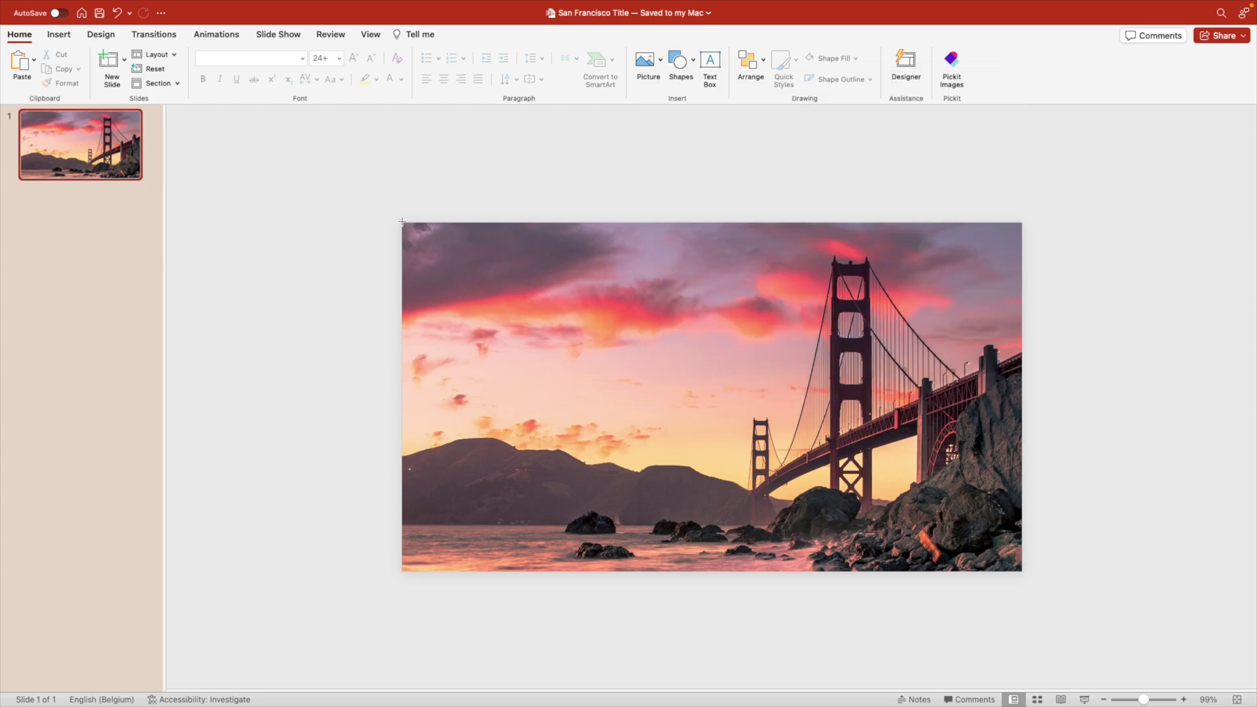
drag(402, 222, 712, 570)
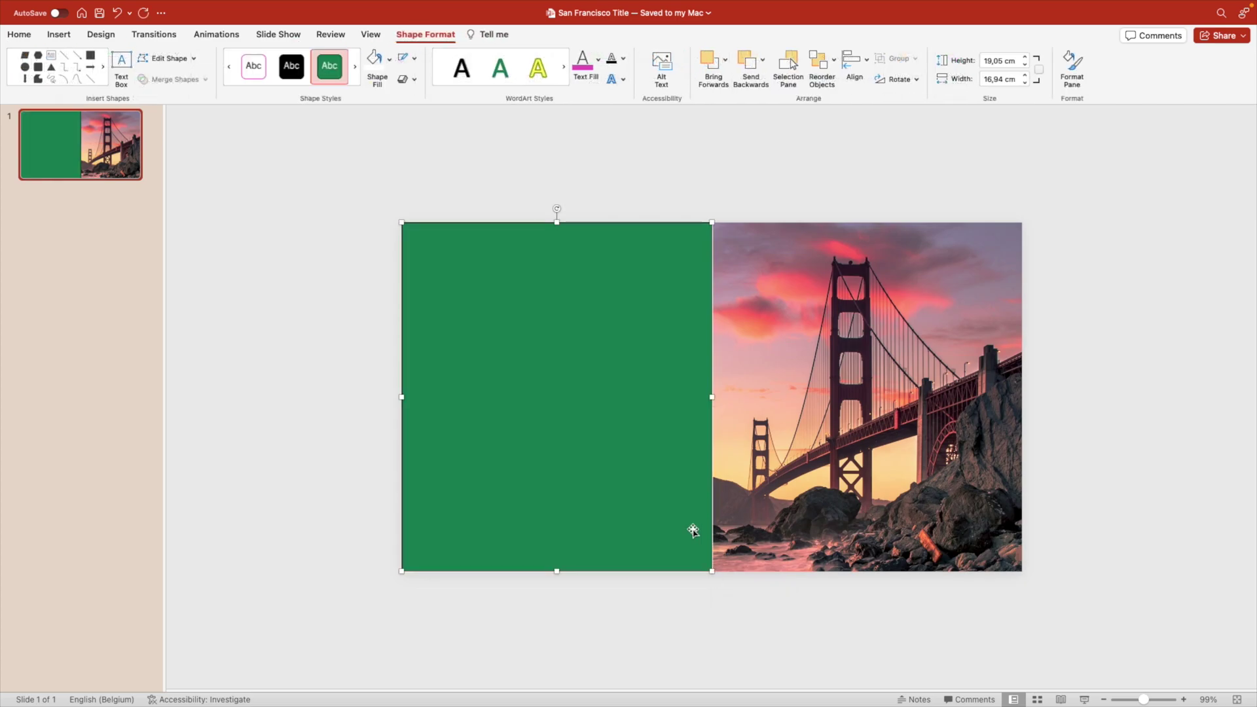
click(389, 58)
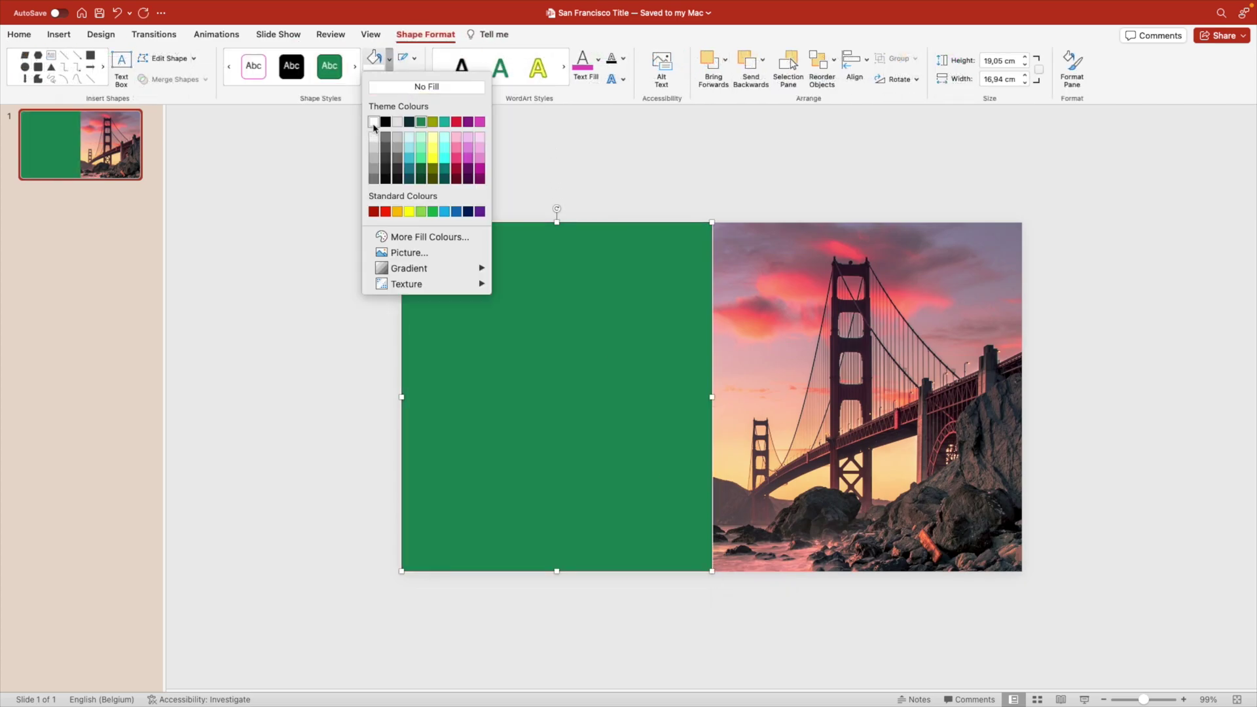
click(374, 123)
click(638, 155)
click(710, 65)
Draw a text box in the white panel, type SAN and set it in Bebas Neue.
drag(432, 246, 676, 366)
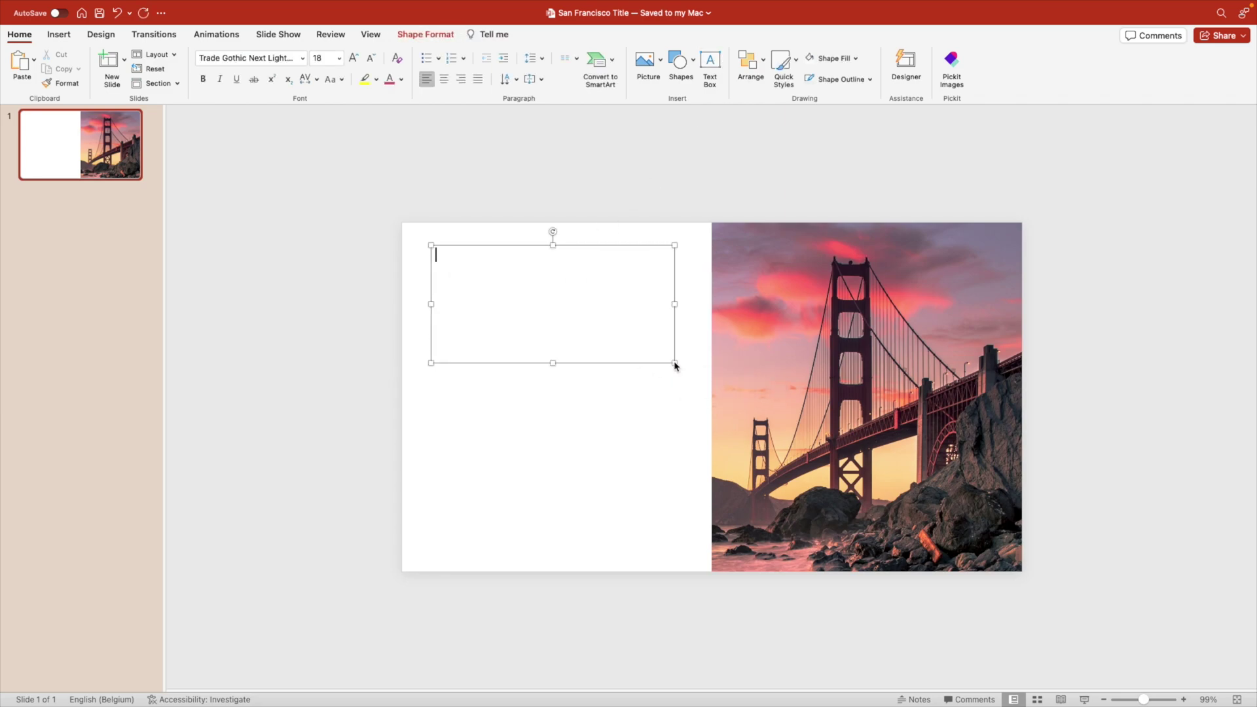
text(SAN)
key(super+a)
click(244, 60)
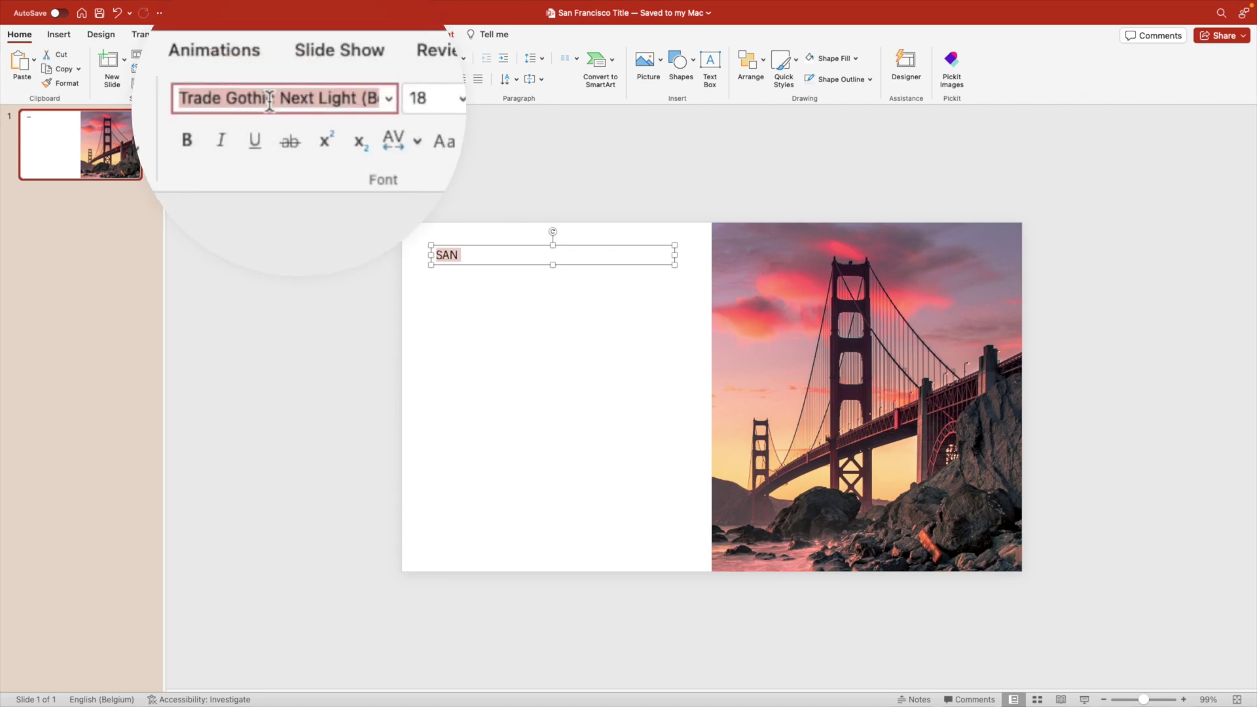
text(Bebas Neue)
key(Return)
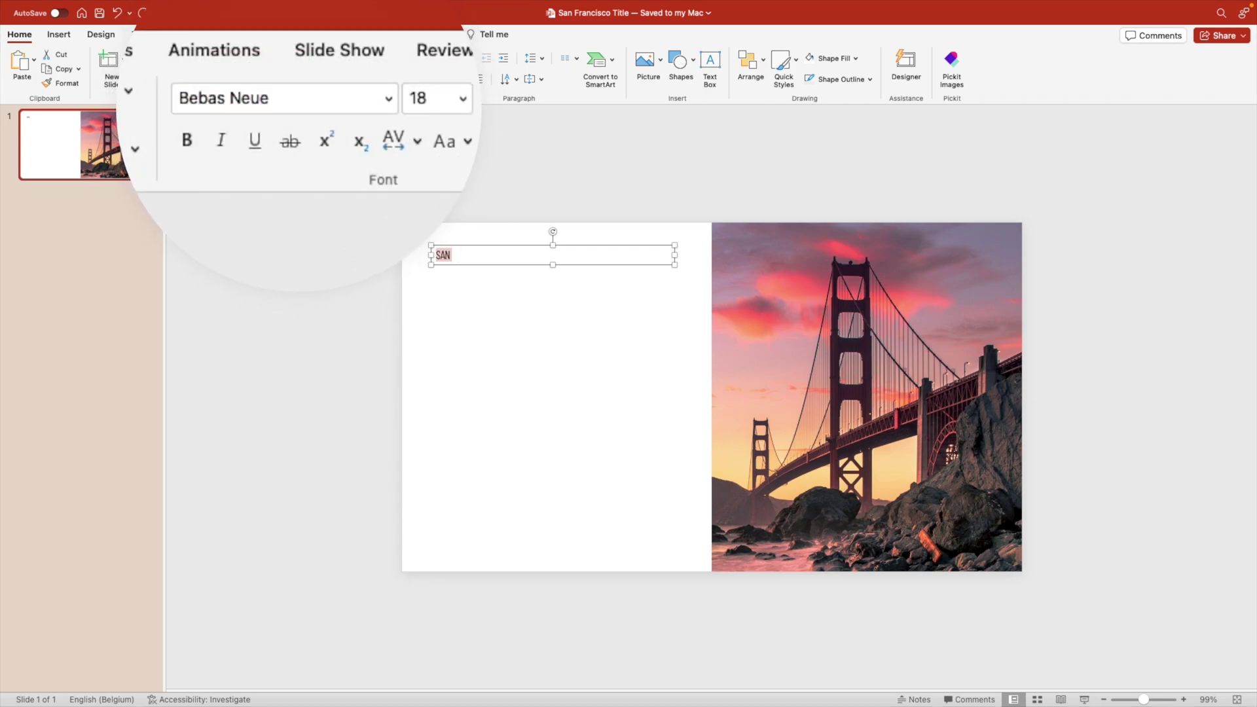
Make SAN bold and centred, move it up near the top, and size it to 235 pt.
click(421, 101)
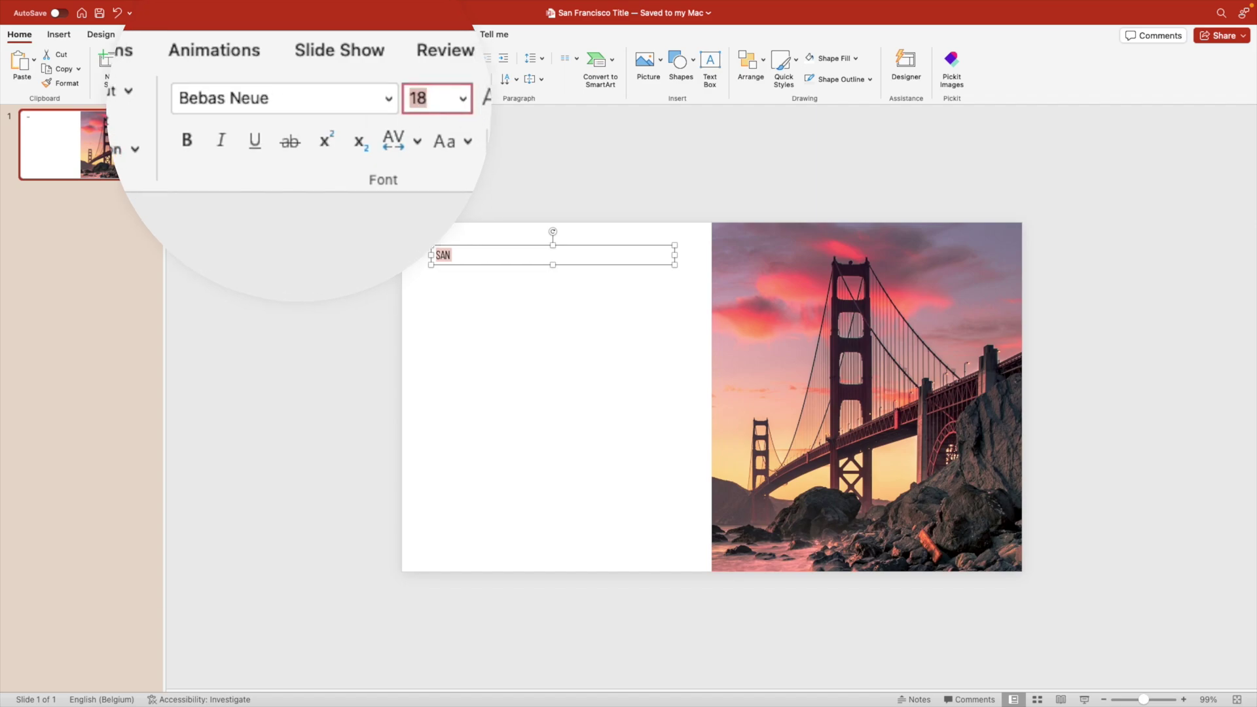
text(250)
key(Return)
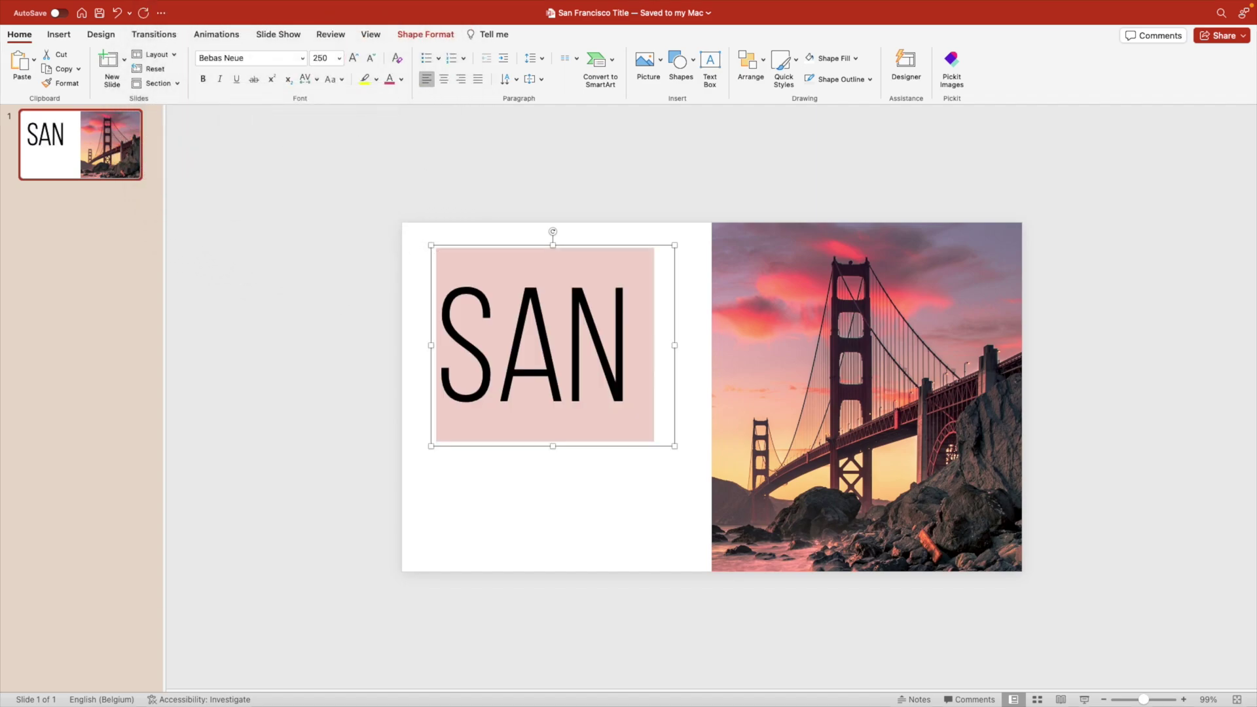
key(super+b)
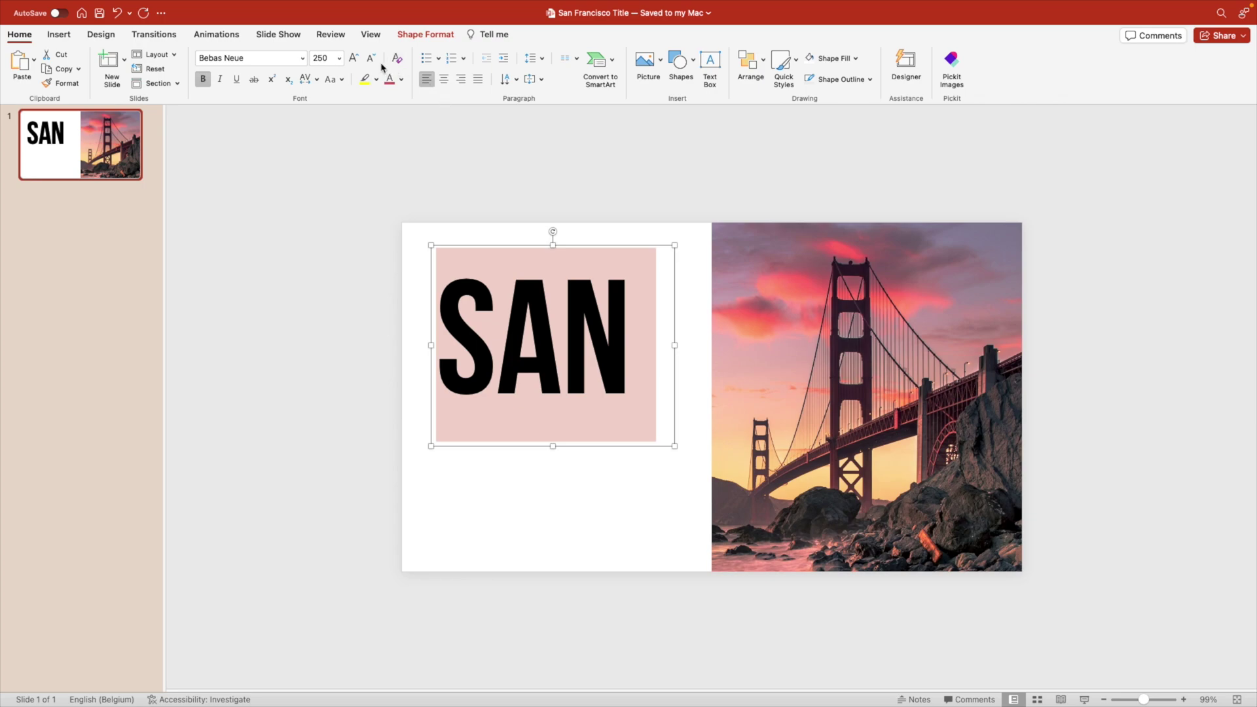
click(444, 79)
click(585, 245)
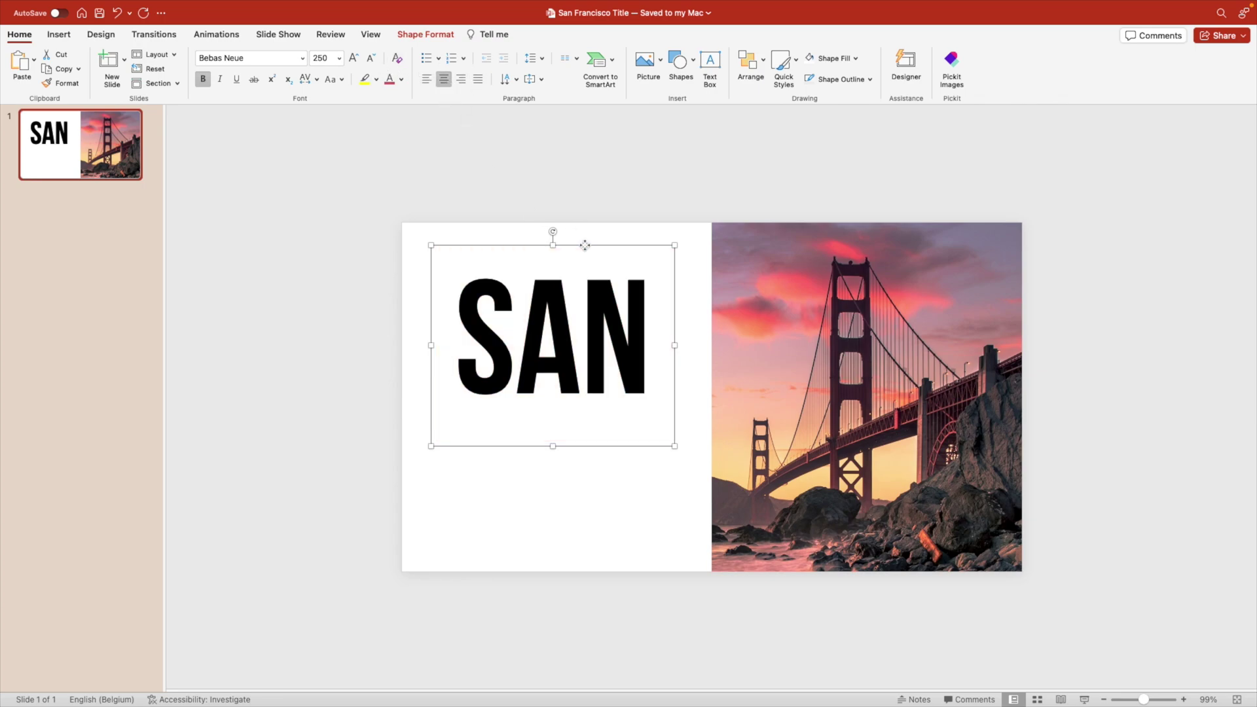
drag(585, 245, 585, 215)
click(313, 58)
text(235)
key(Return)
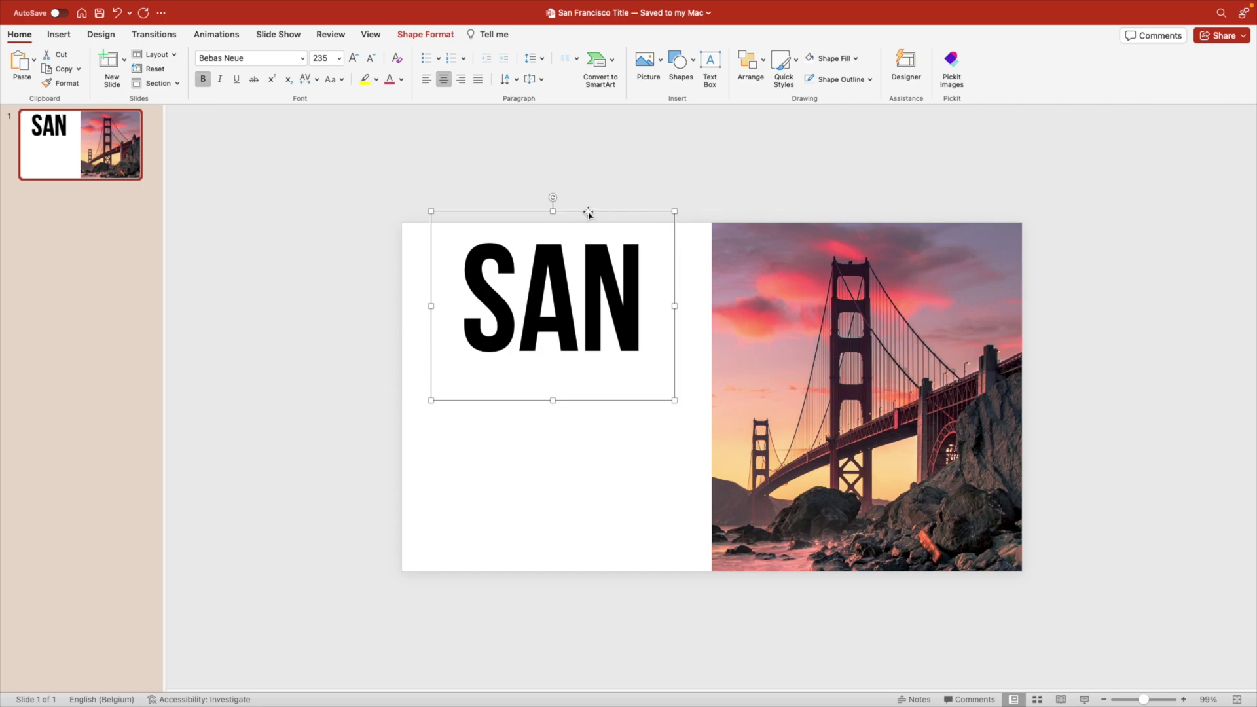
Duplicate the SAN box below, change its text to FRAN, and resize it to 185 pt.
drag(588, 211, 588, 327)
triple_click(573, 404)
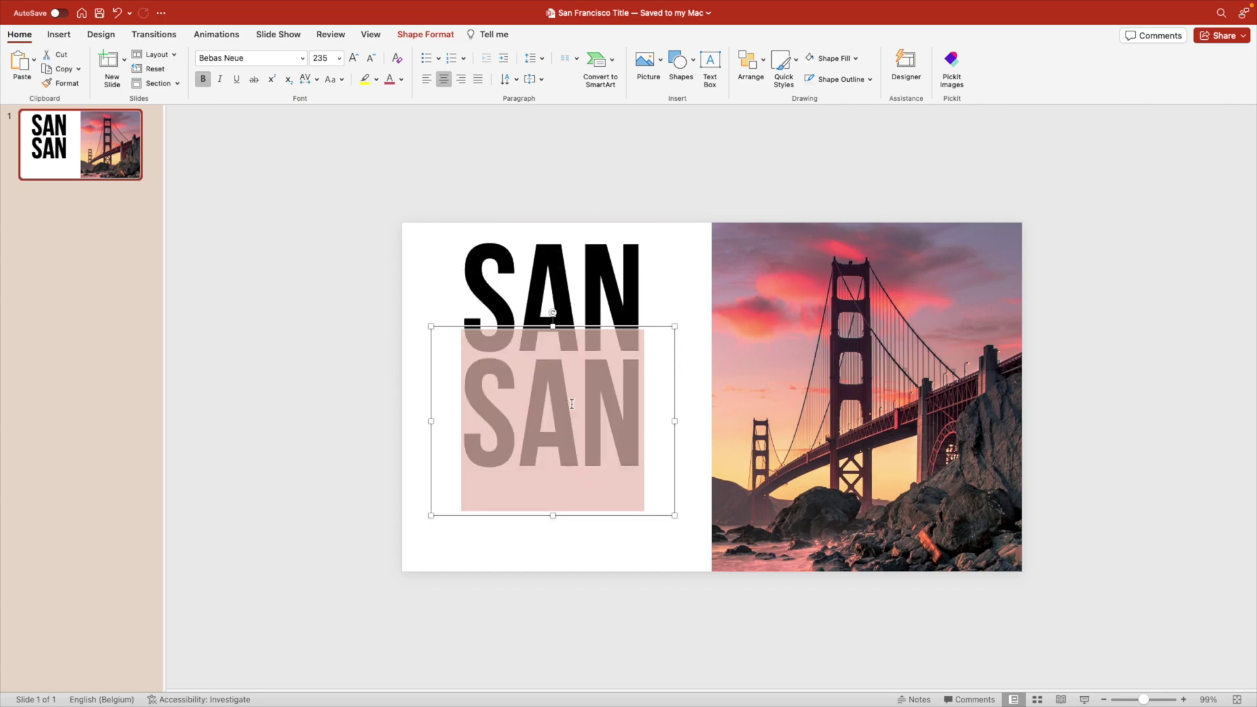
text(FRAN)
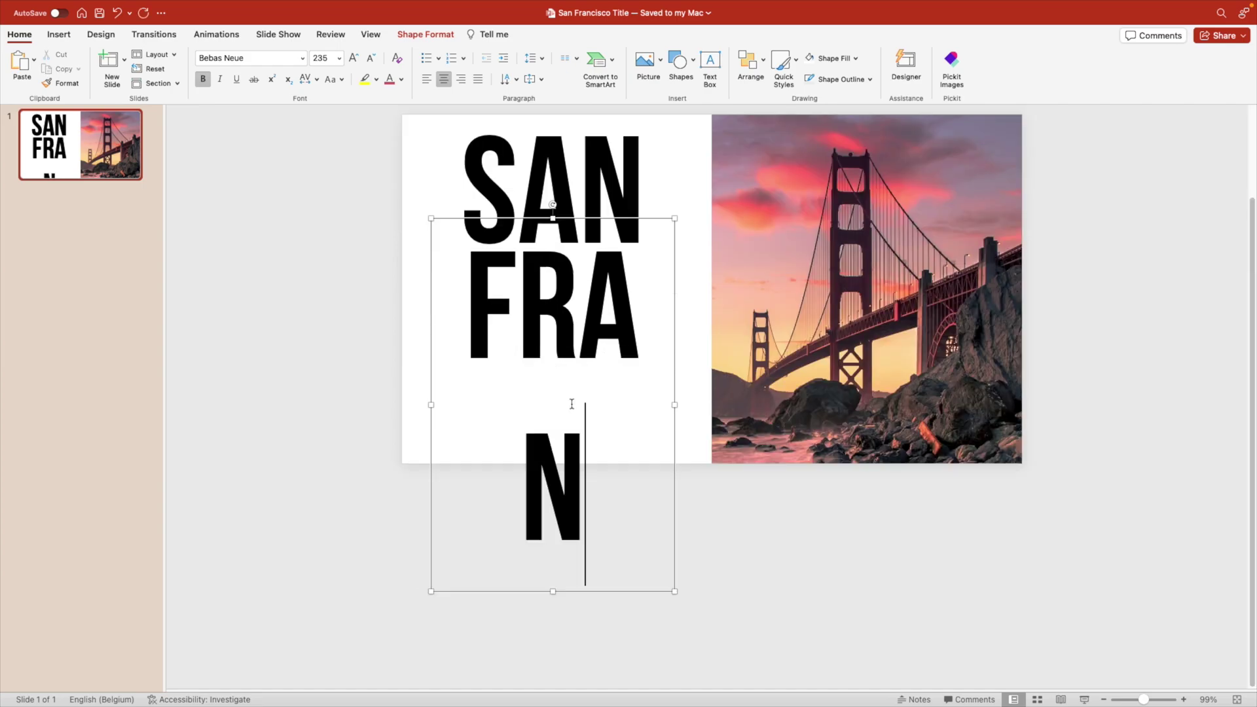
triple_click(572, 404)
click(371, 59)
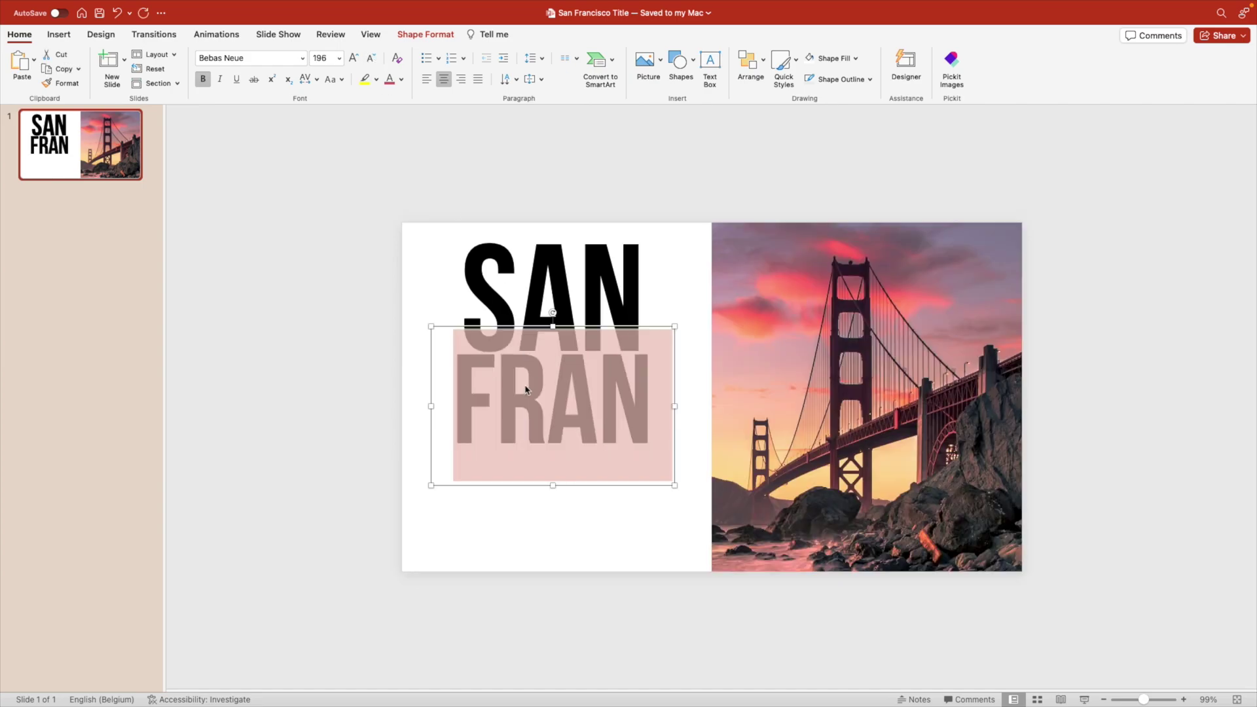
drag(457, 351, 642, 352)
click(371, 59)
click(353, 58)
text(185)
key(Return)
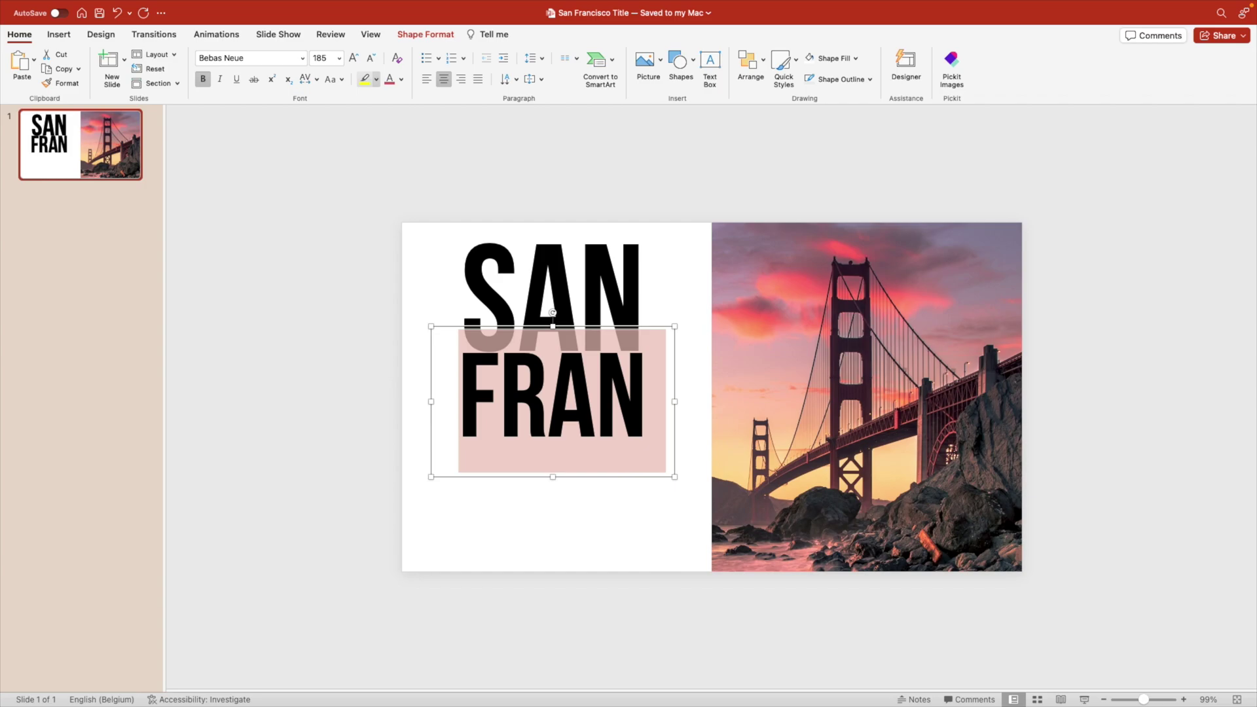
Set FRAN to 178 pt, line it up under SAN, and drag a copy below.
click(317, 59)
text(180)
key(Return)
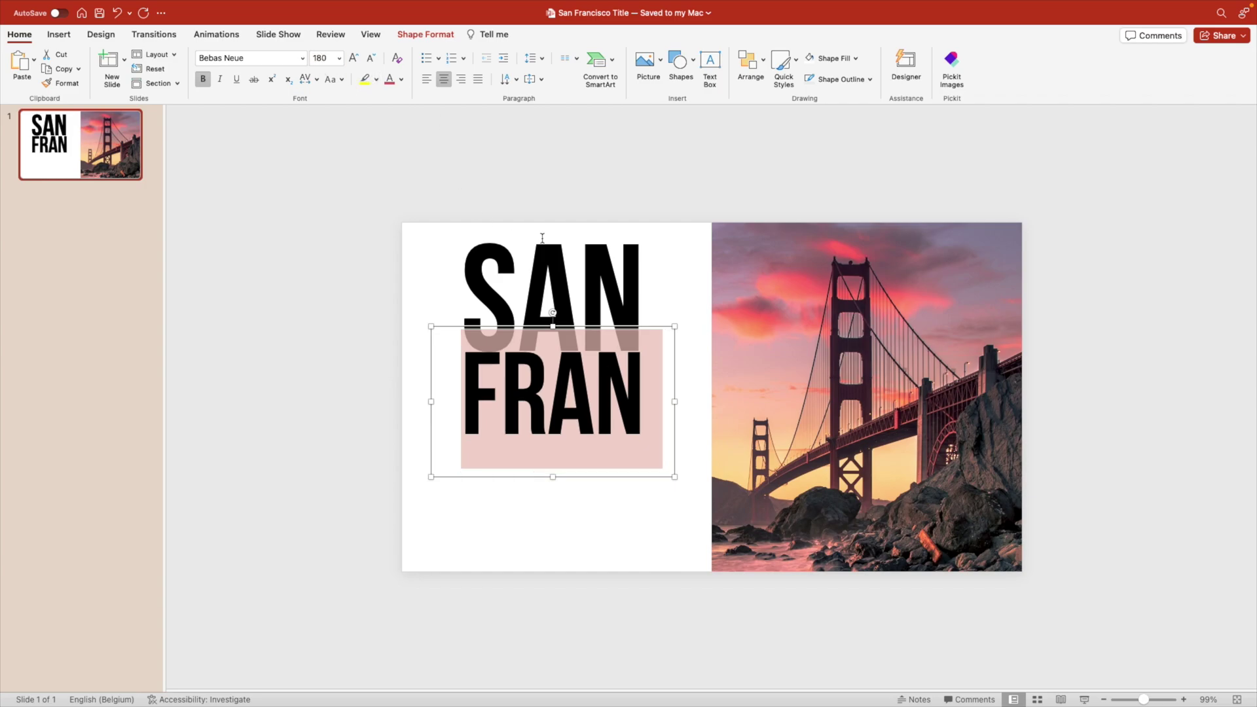
drag(564, 323, 565, 334)
click(320, 59)
text(178)
key(Return)
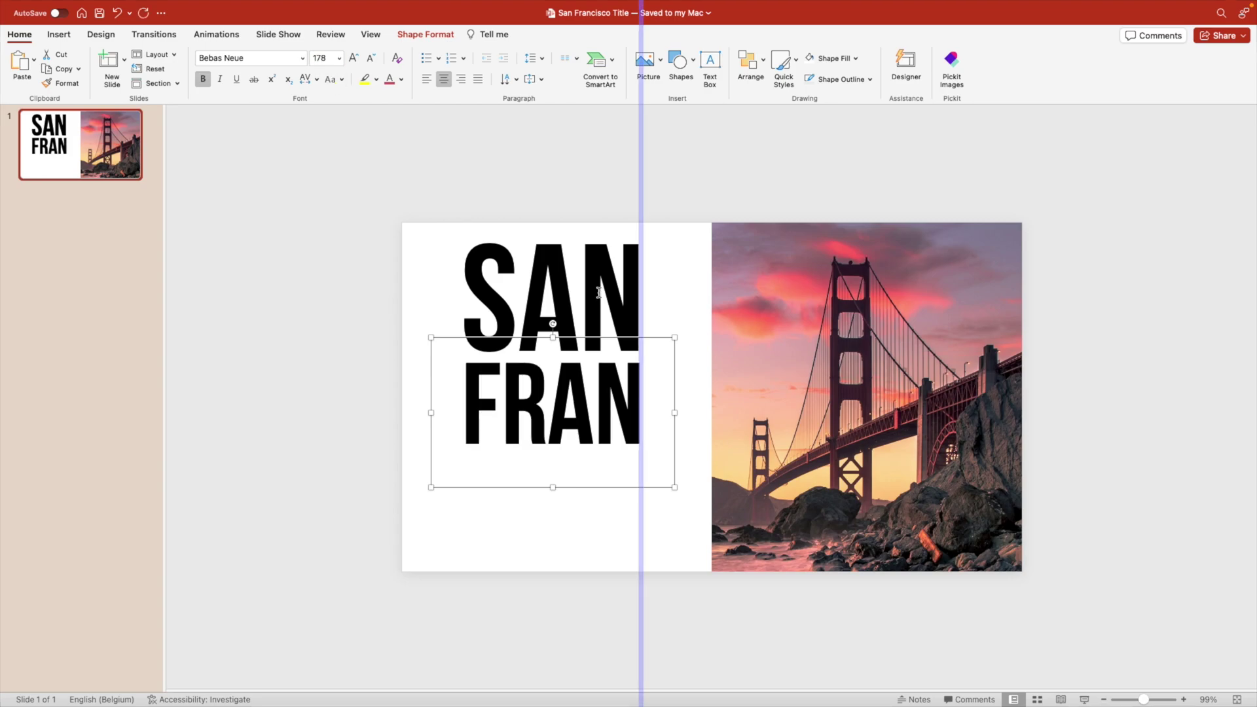
drag(590, 336, 589, 333)
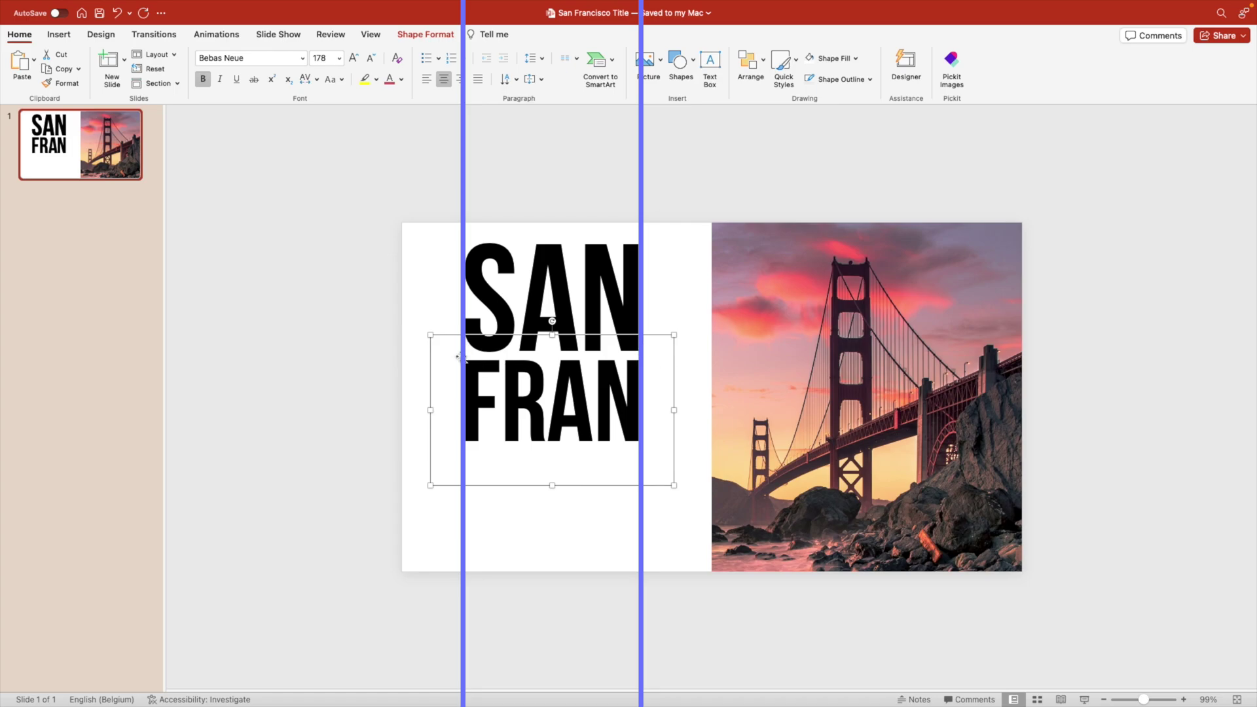
drag(598, 335, 597, 433)
Replace the copied text with CISCO and shrink it to 168 pt.
click(566, 481)
double_click(566, 482)
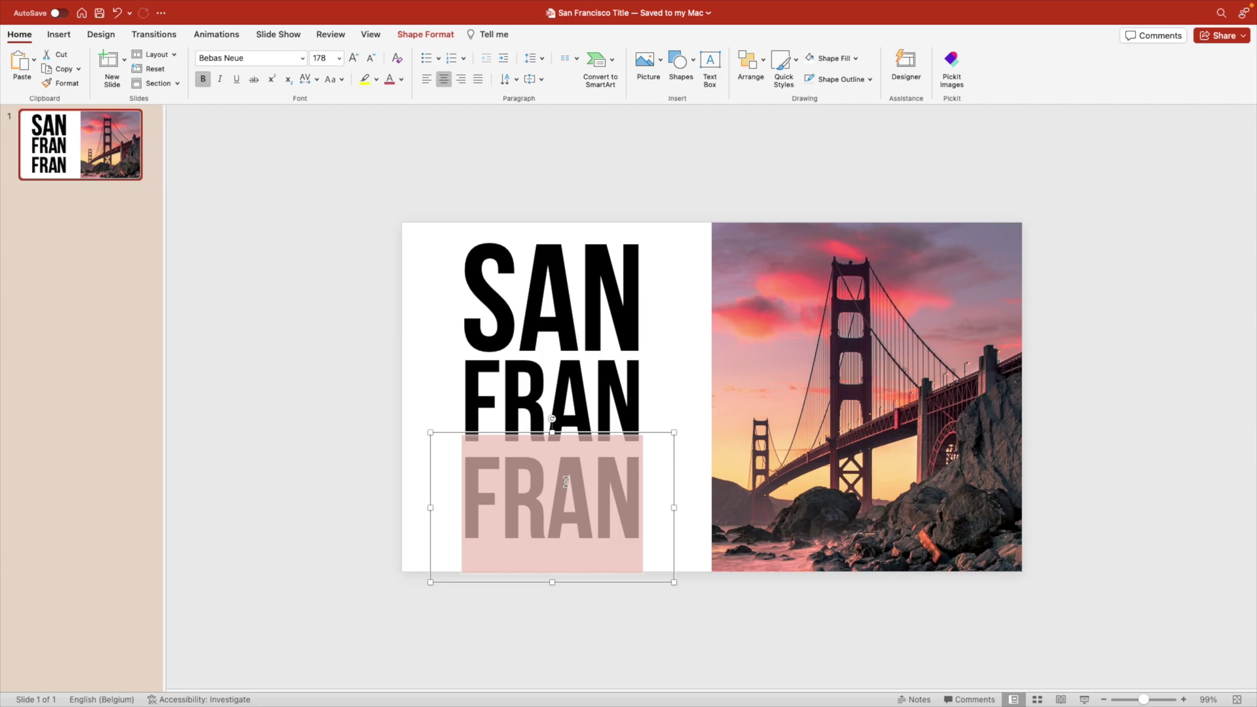
text(CISCO)
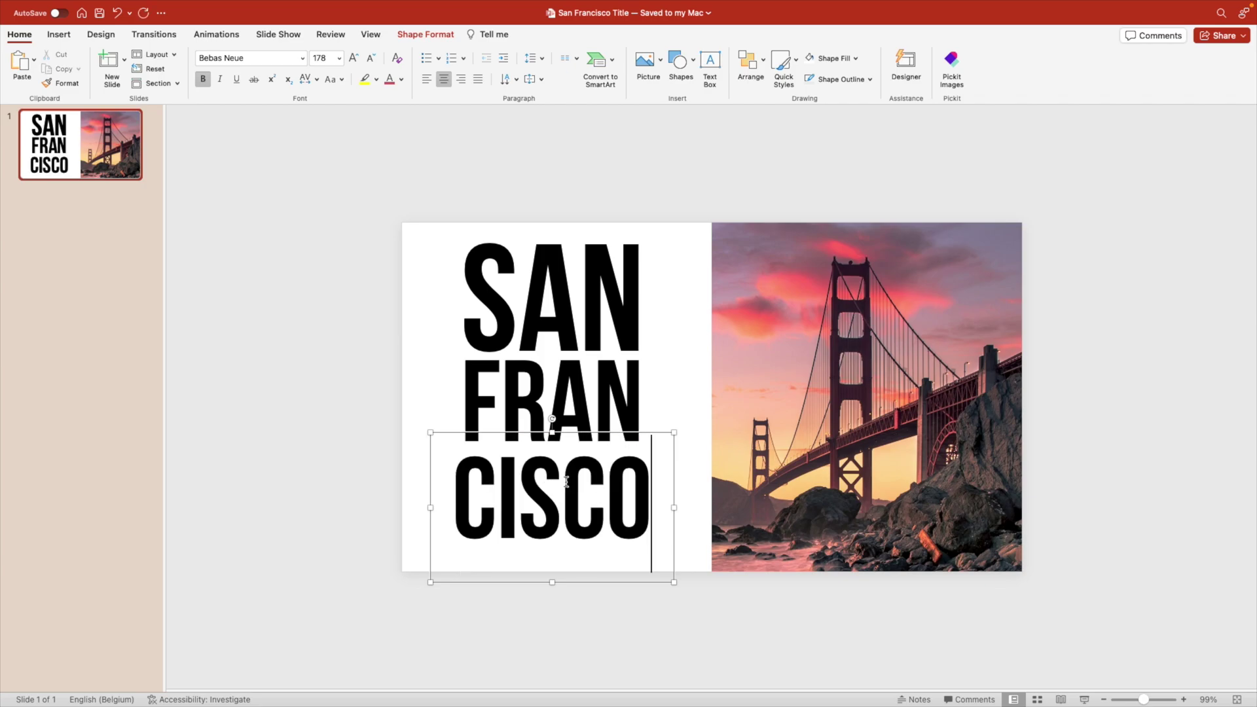
key(super+a)
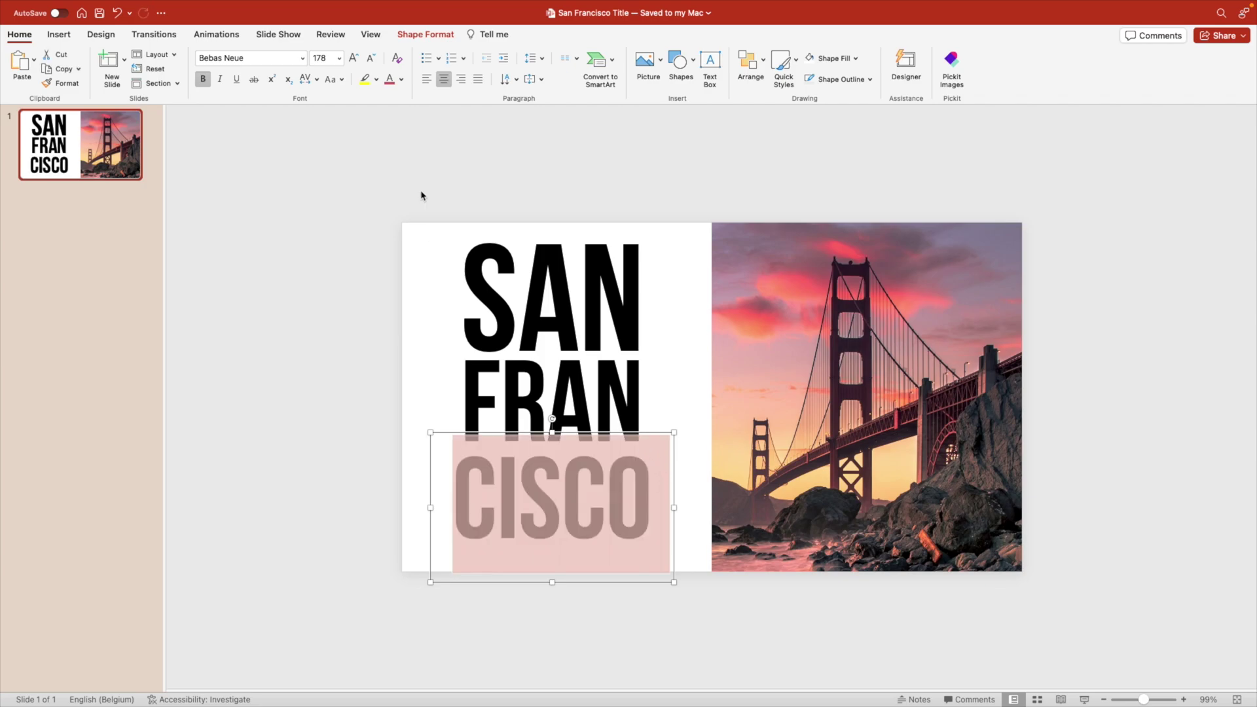
click(370, 57)
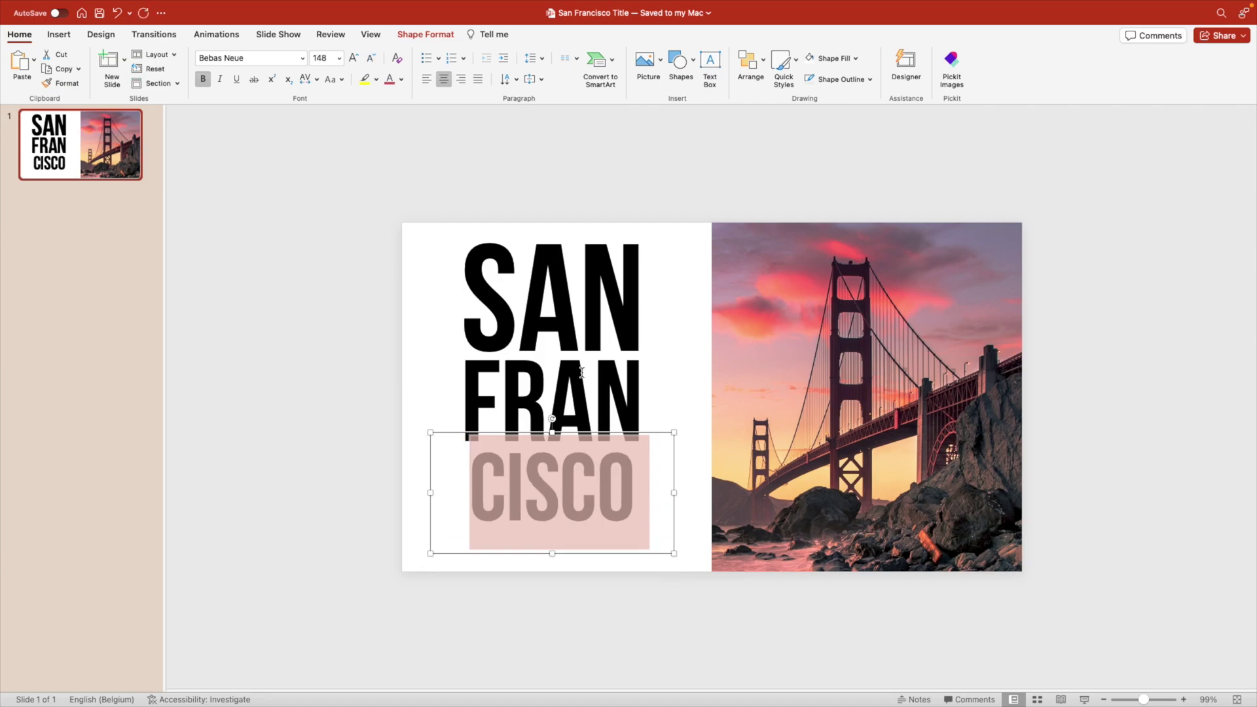
click(326, 56)
text(170)
key(Return)
text(168)
key(Return)
click(628, 427)
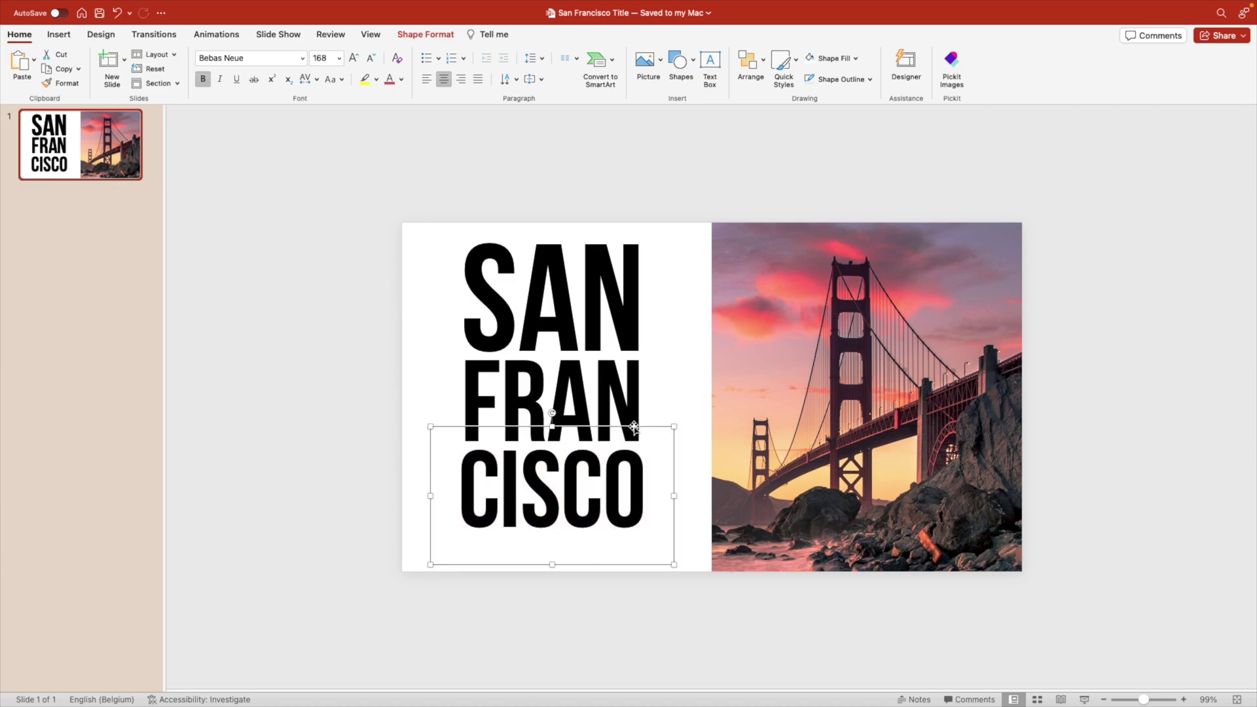
Fine-tune CISCO's font size down to 165 pt.
click(320, 58)
text(166)
key(Return)
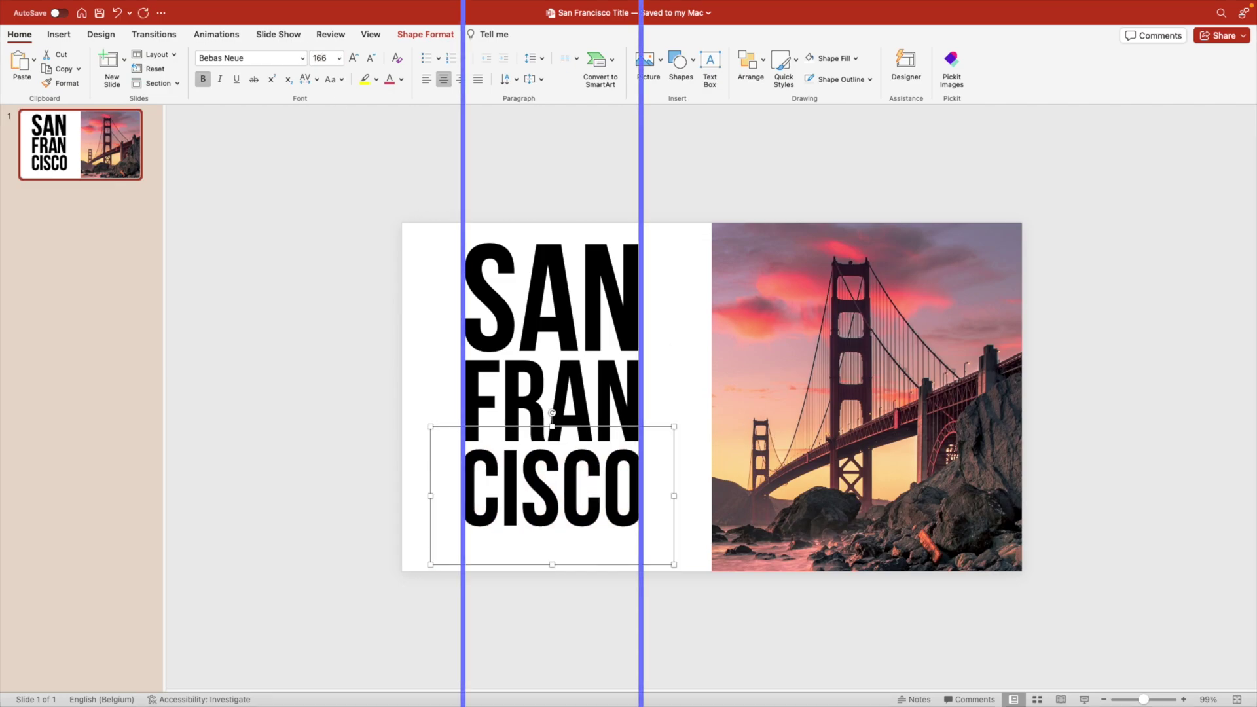
click(324, 59)
text(165)
key(Return)
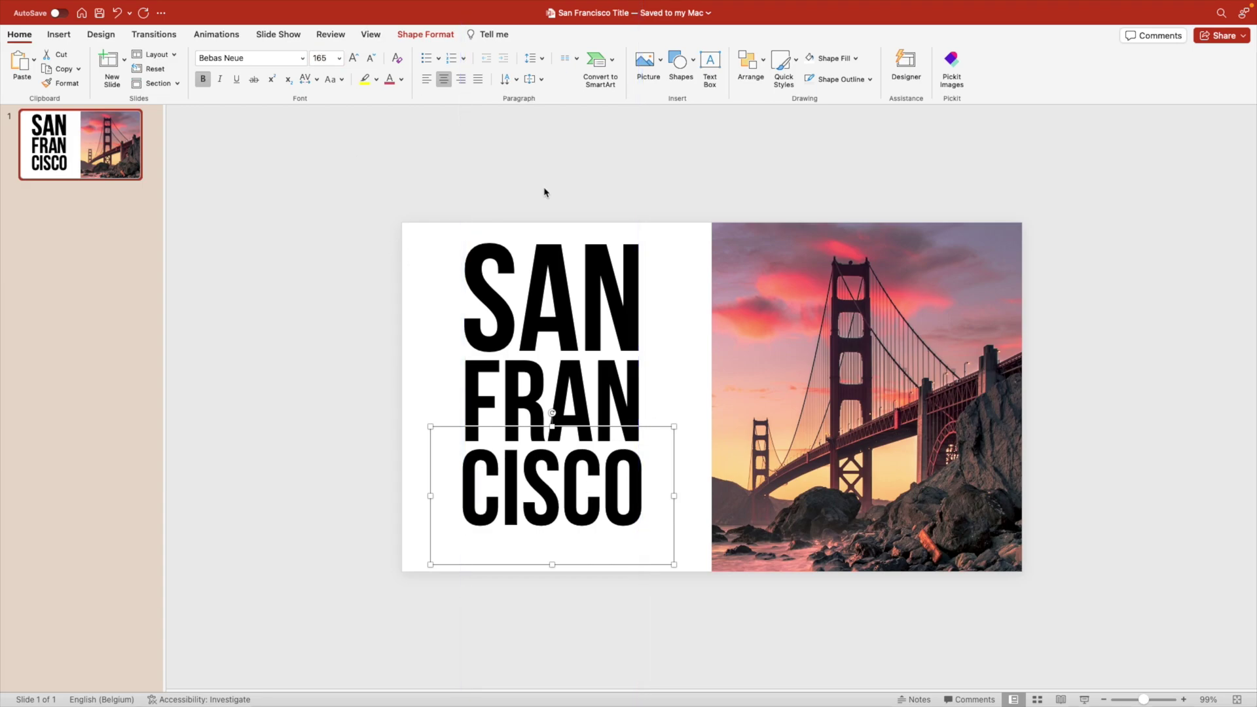
Select SAN, FRAN and CISCO together and shift the stack slightly down.
click(342, 399)
click(615, 497)
shift+click(616, 396)
shift+click(613, 301)
drag(615, 211, 614, 219)
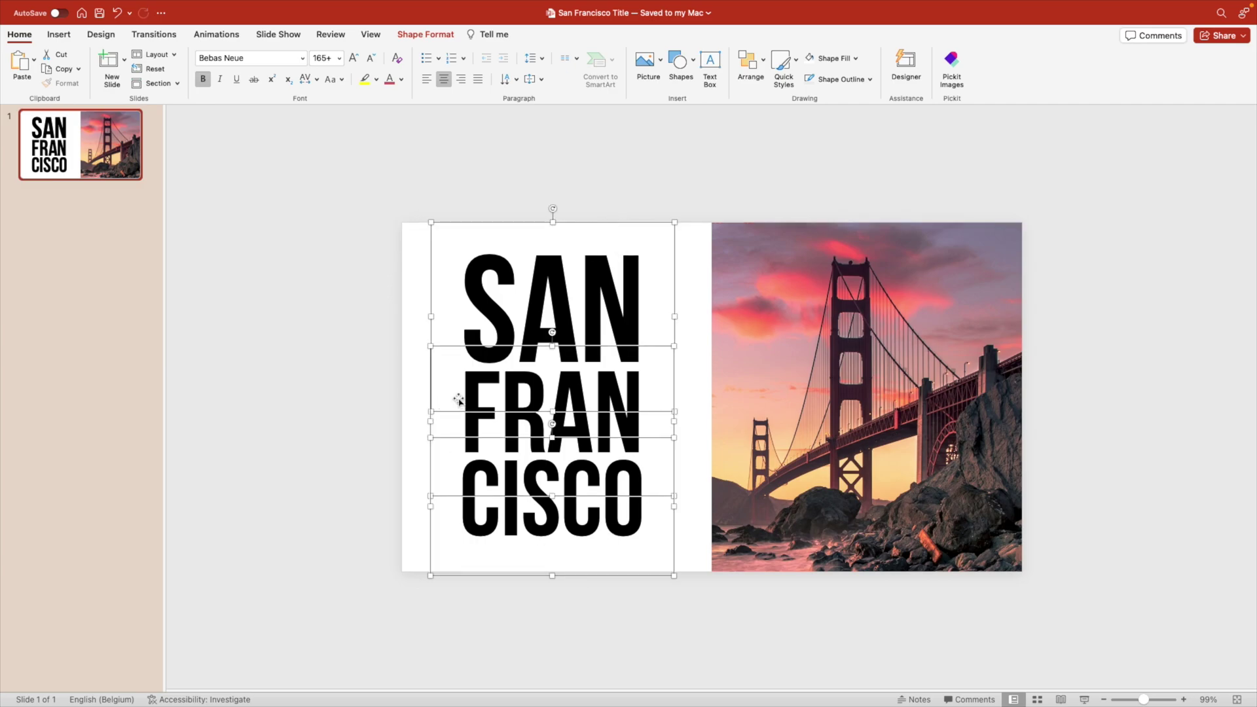
Duplicate the title slide.
click(697, 163)
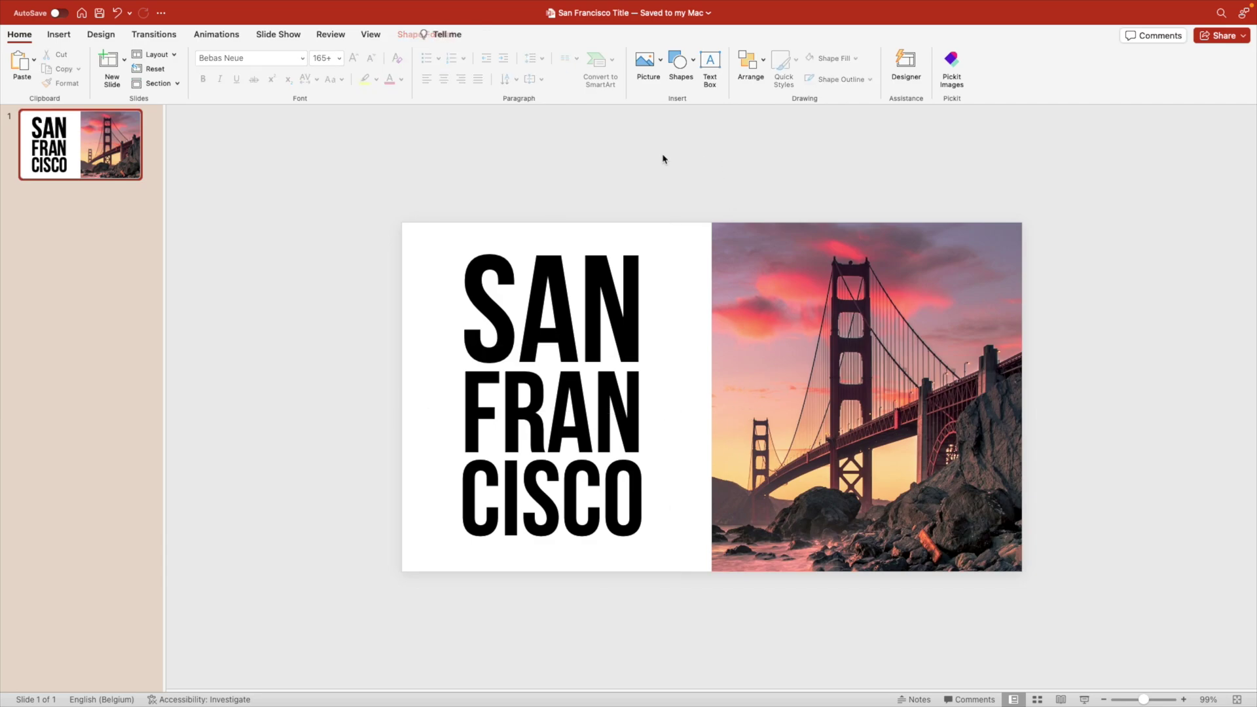
right_click(64, 149)
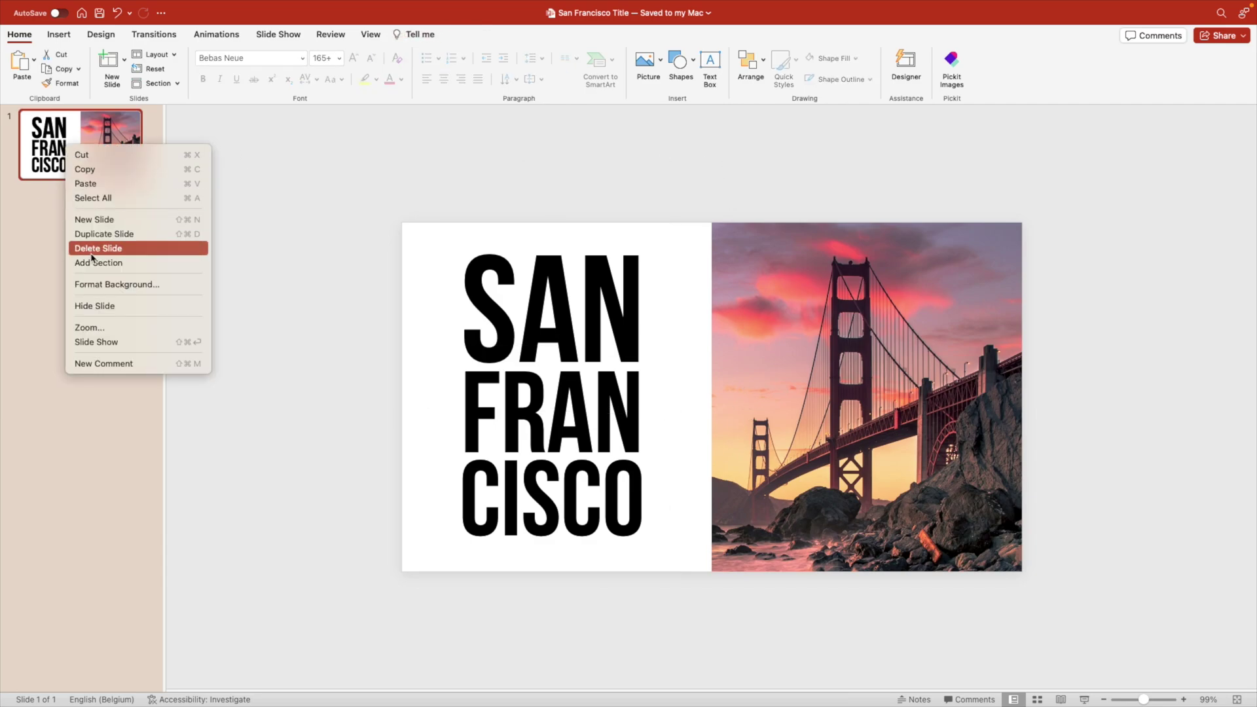
click(97, 233)
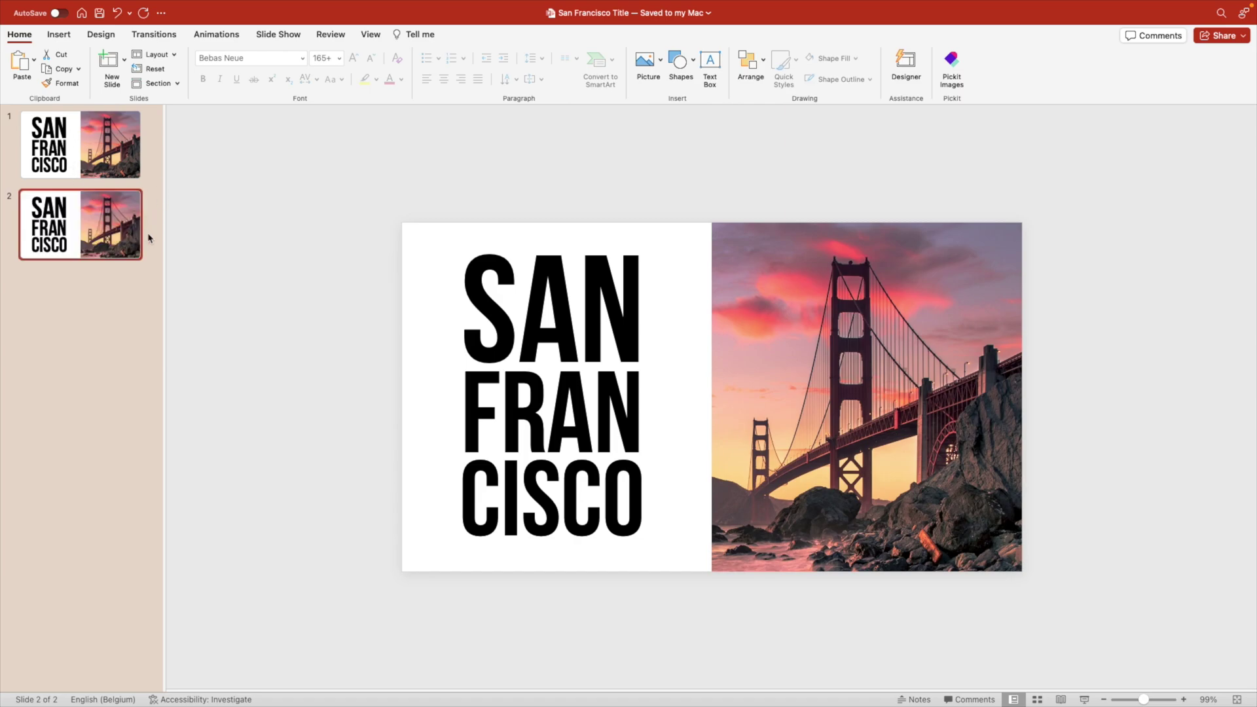
Subtract the SAN, FRAN and CISCO text boxes from the white panel using Merge Shapes.
click(700, 233)
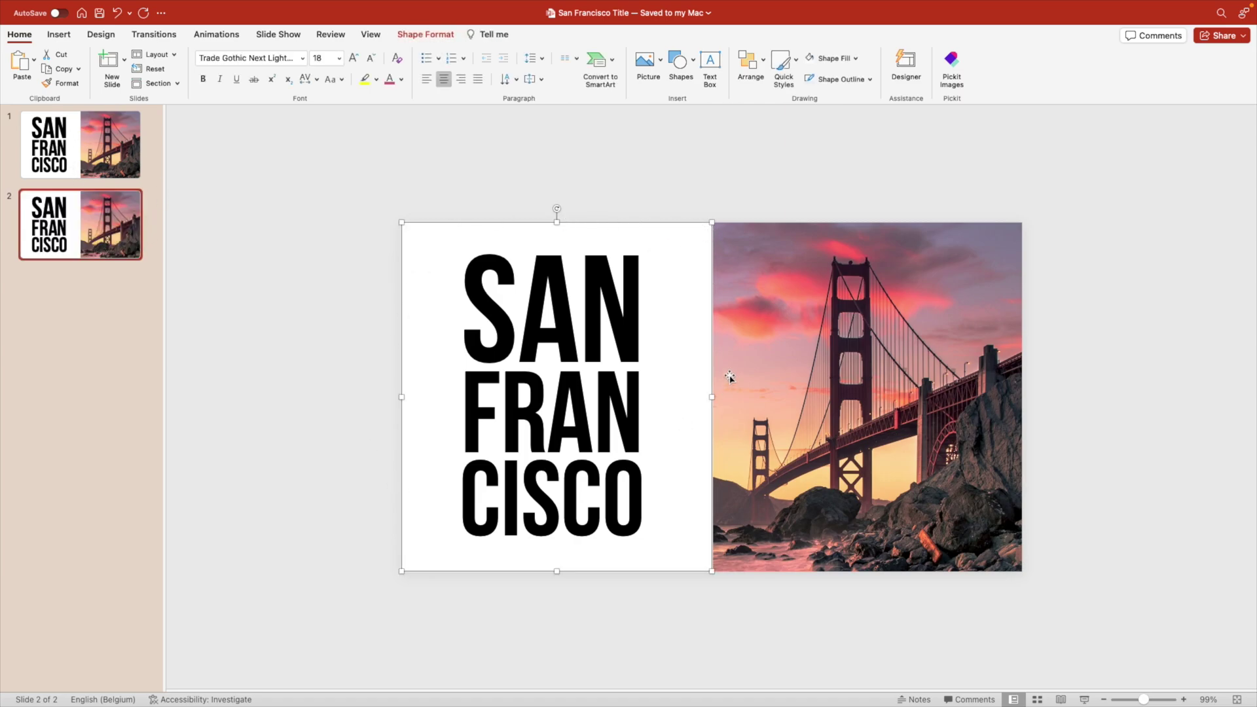
shift+click(579, 303)
shift+click(584, 419)
shift+click(593, 523)
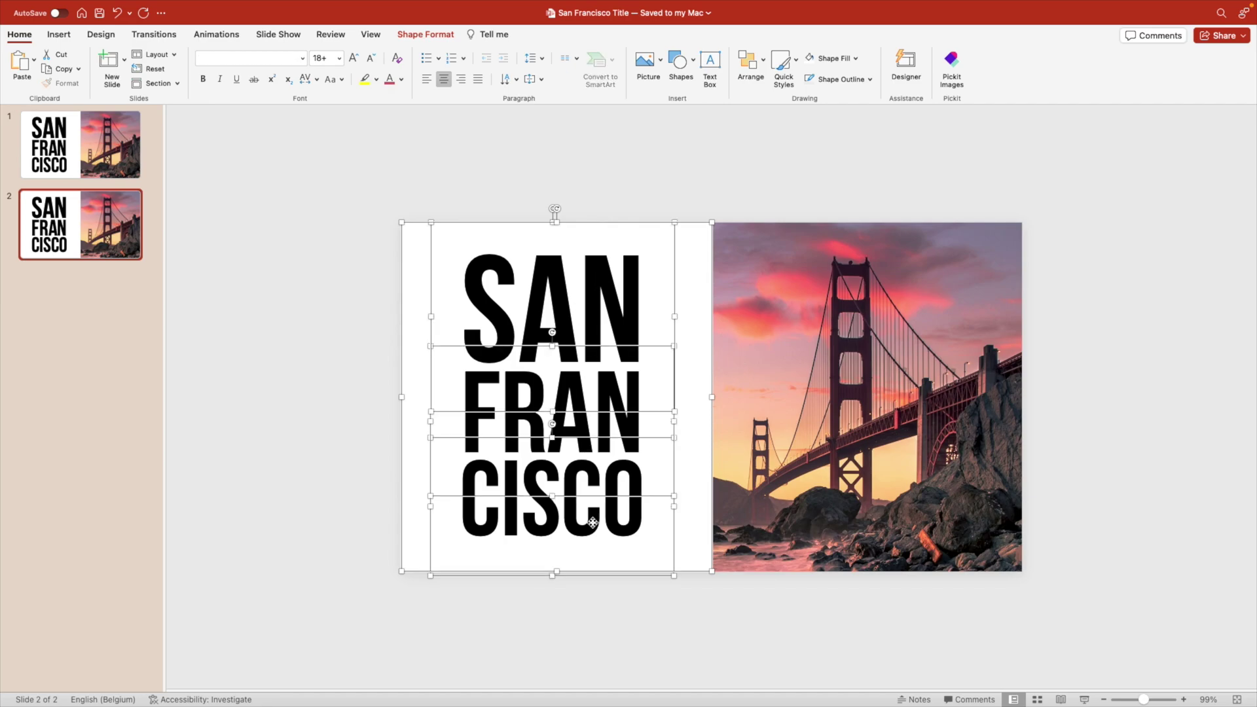
click(425, 34)
click(187, 80)
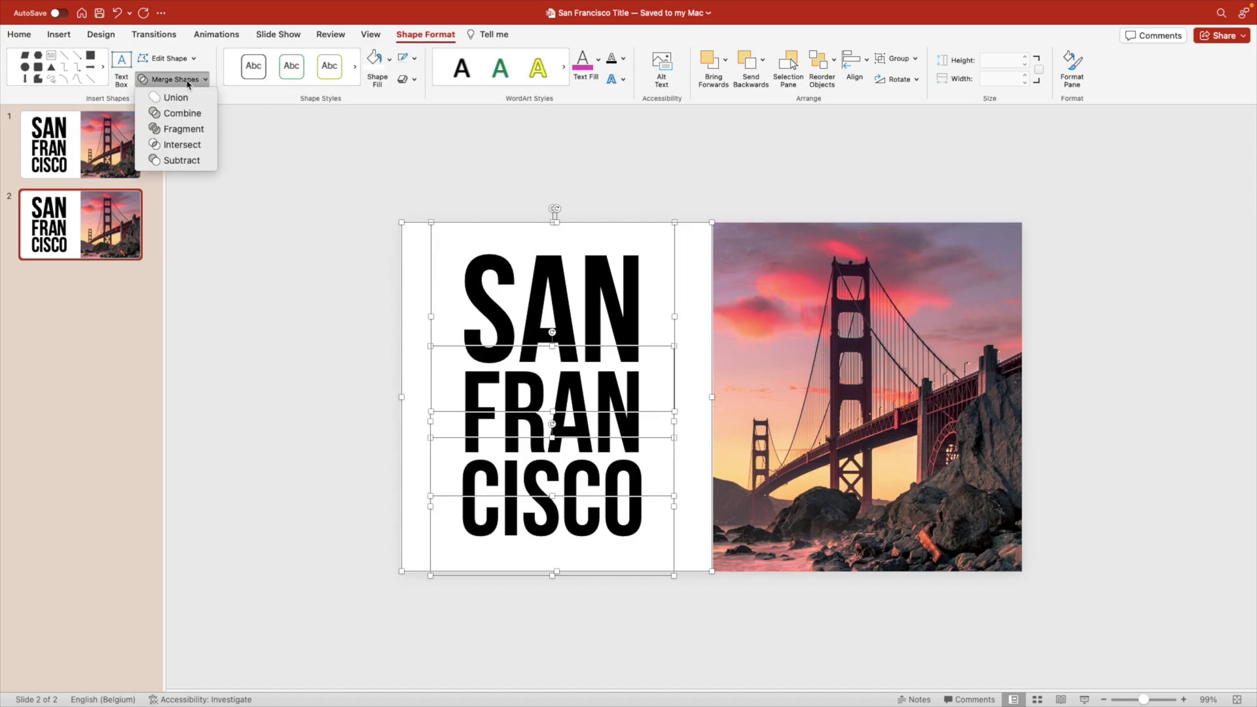
click(178, 161)
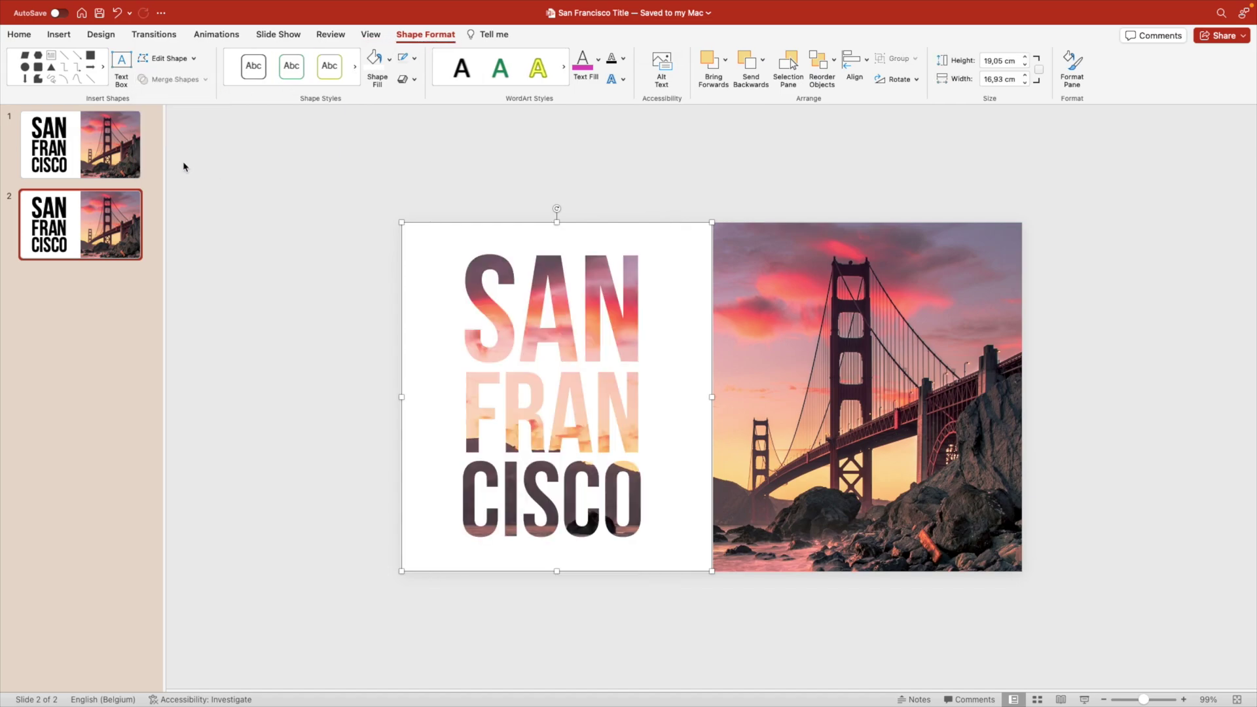
Add an outer shadow to the cut-out panel with 9 pt blur and 44% transparency.
right_click(673, 271)
click(723, 537)
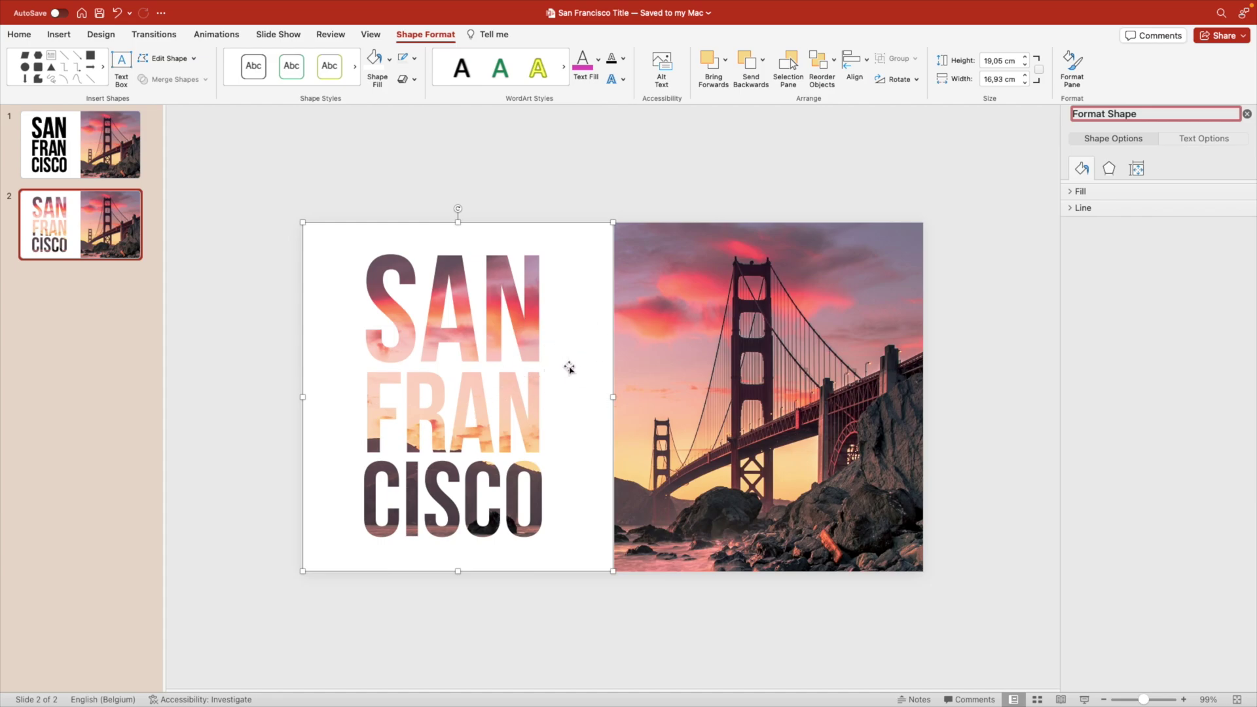
drag(569, 367, 498, 323)
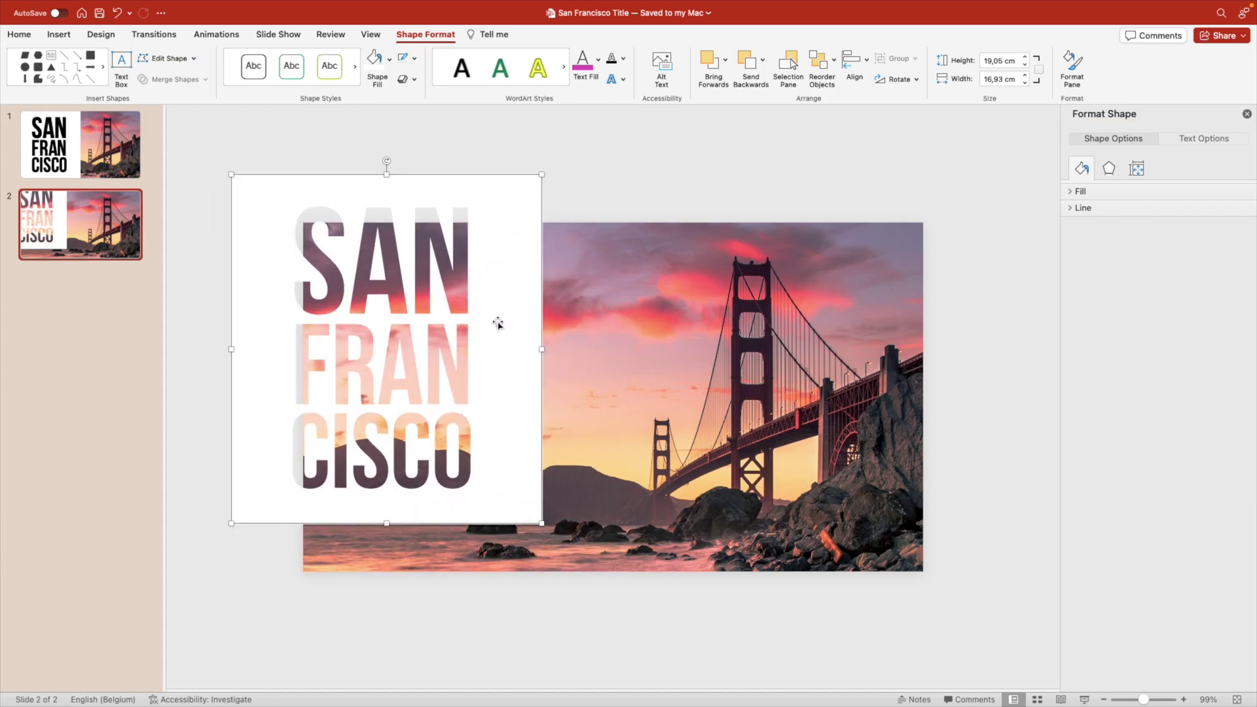
key(super+z)
click(1108, 169)
click(1069, 193)
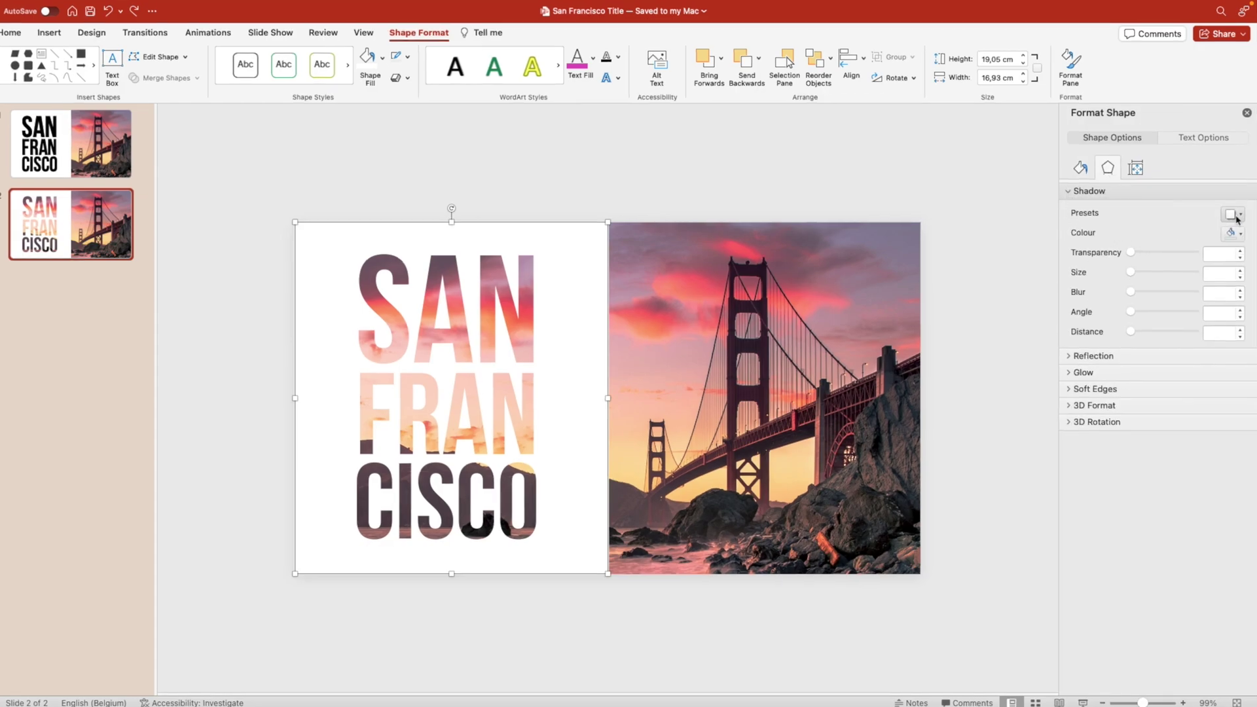
click(1226, 212)
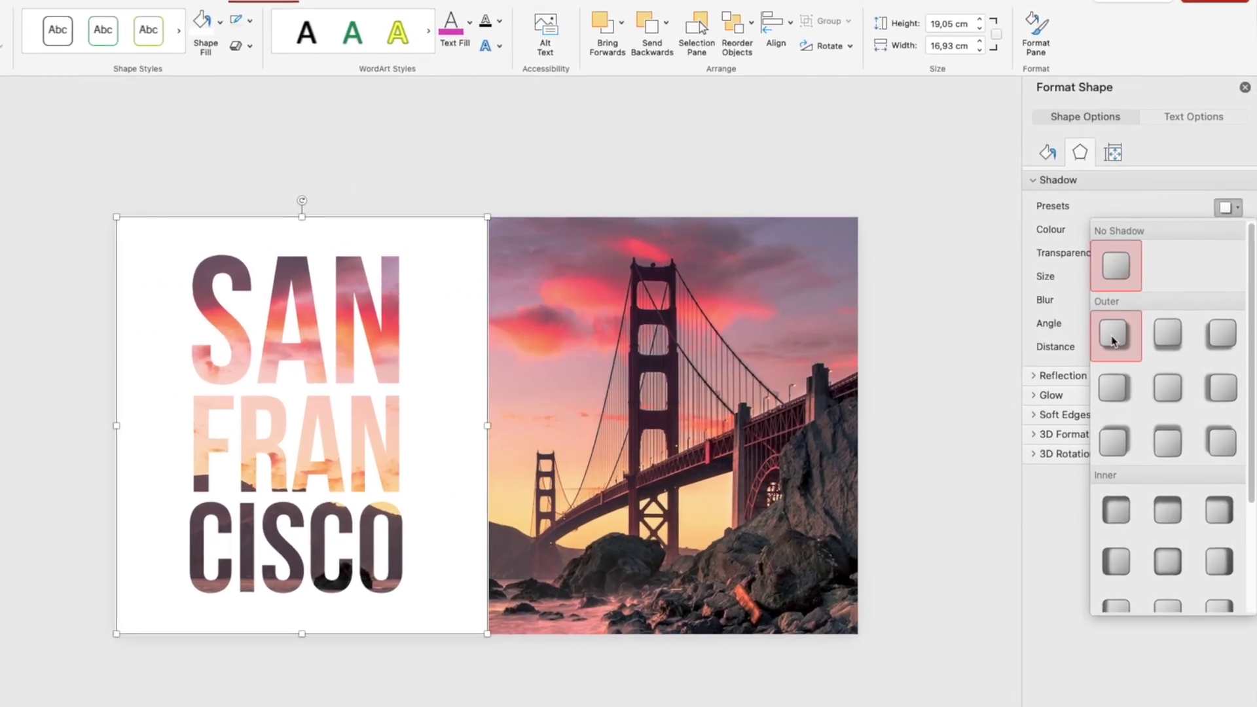
click(1113, 339)
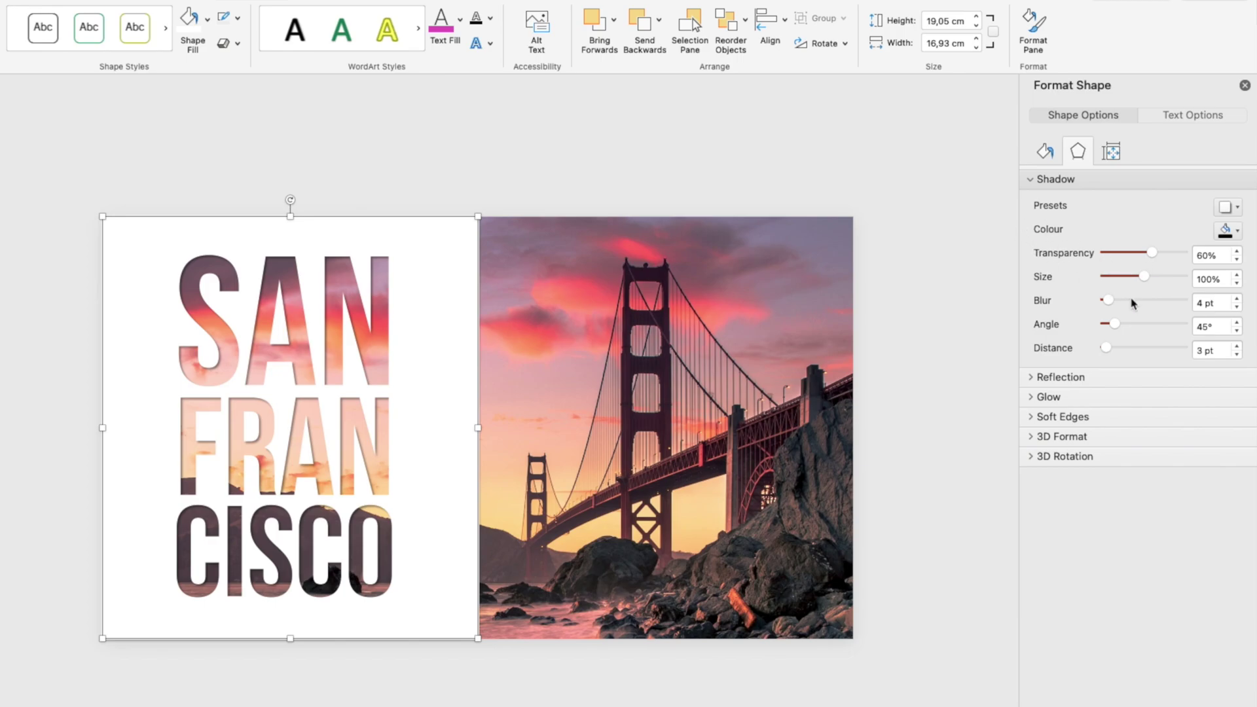
drag(1109, 306, 1112, 307)
drag(1150, 254, 1140, 254)
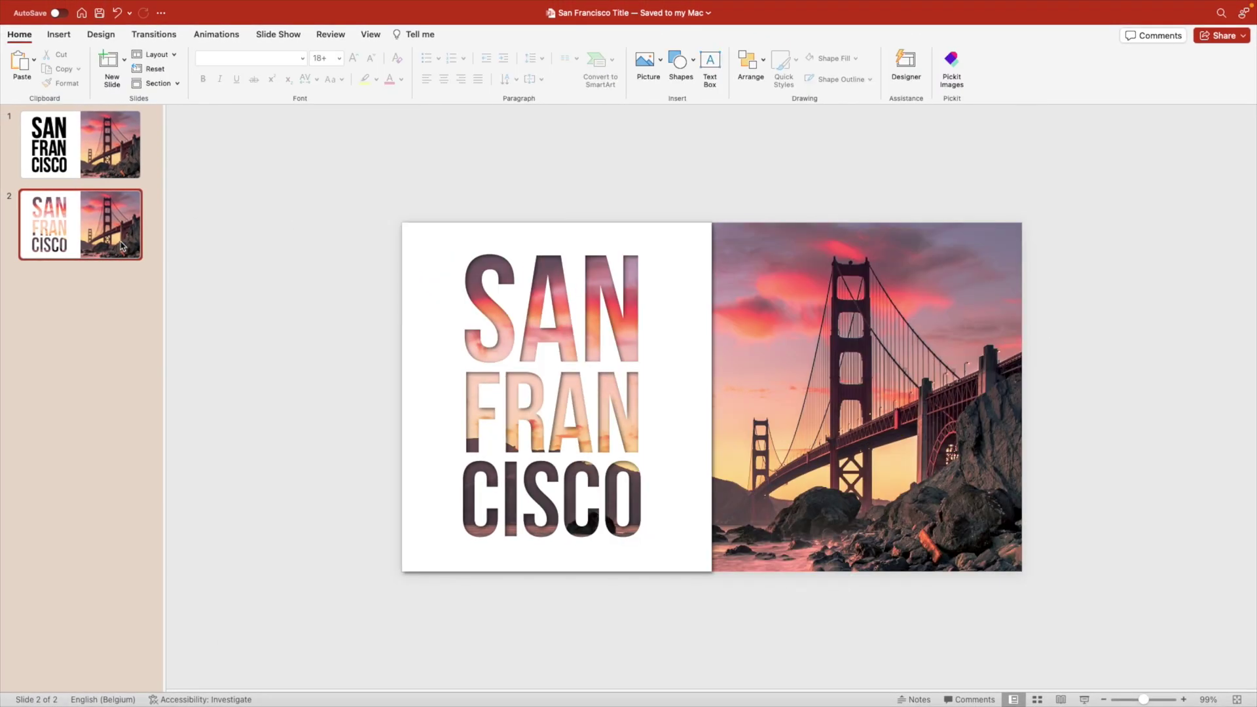
Duplicate slide 2 as slide 3 and drag its cut-out lettering panel off the left edge.
right_click(121, 245)
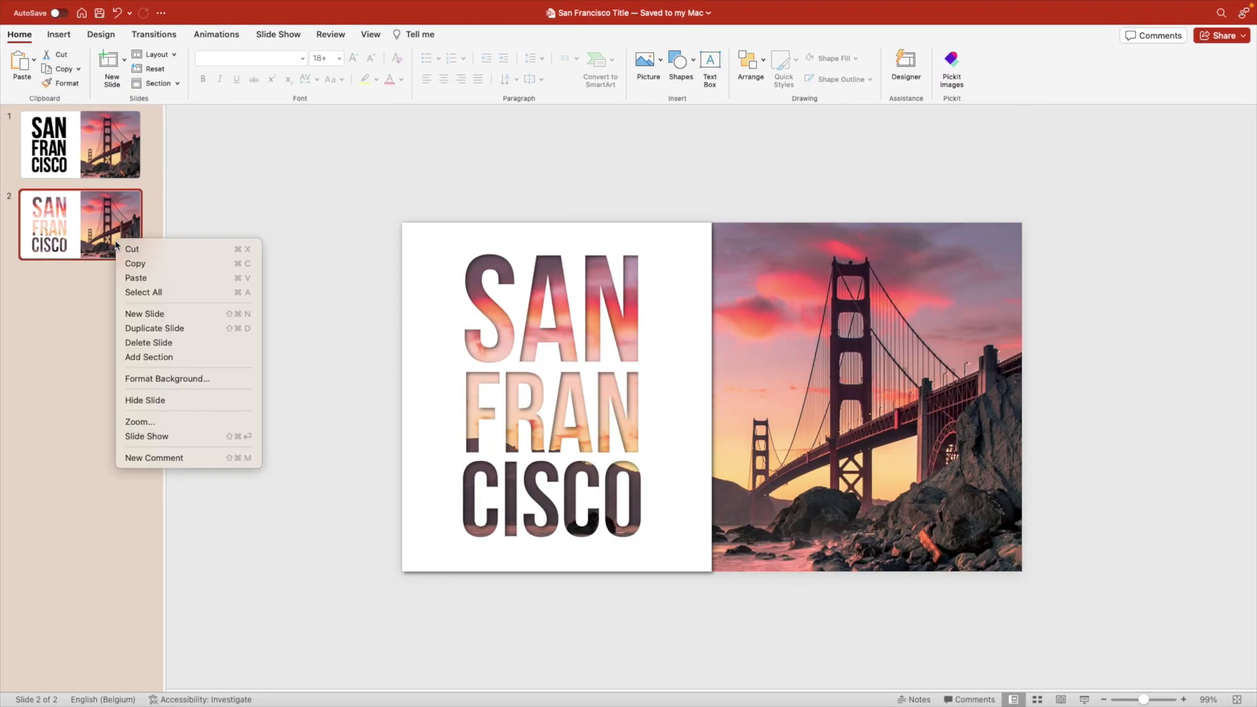
click(149, 328)
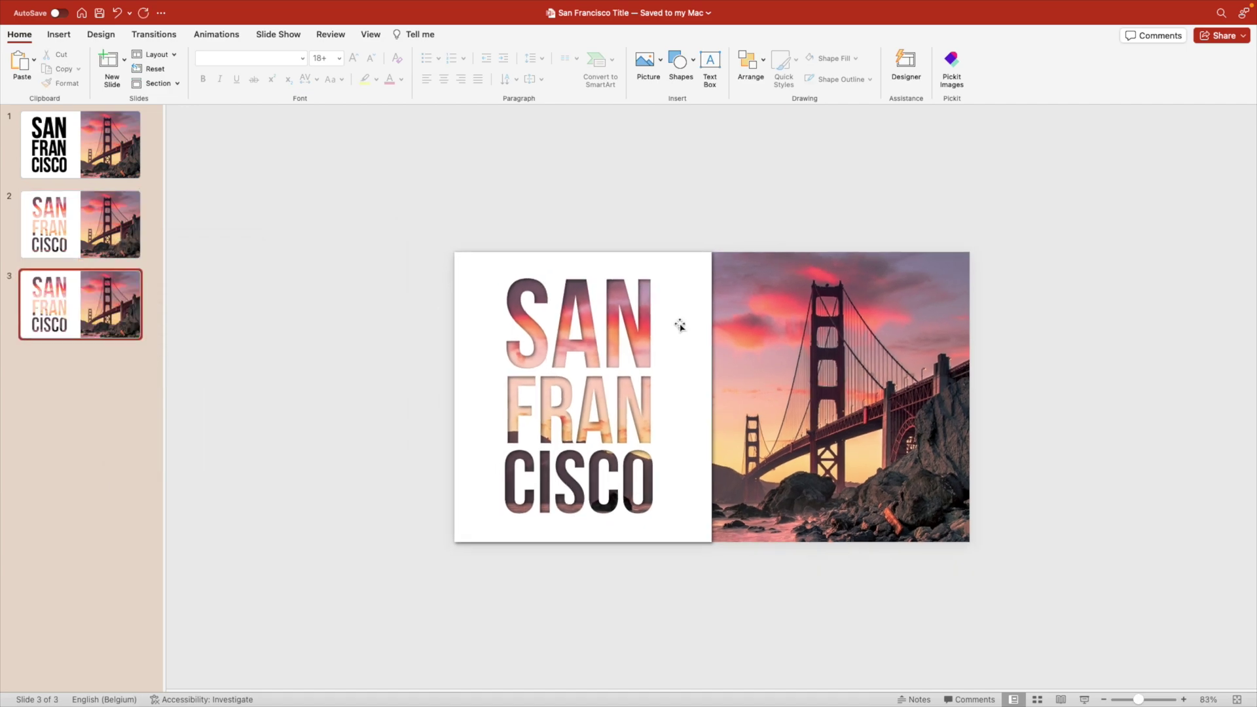
click(680, 325)
drag(679, 324, 408, 325)
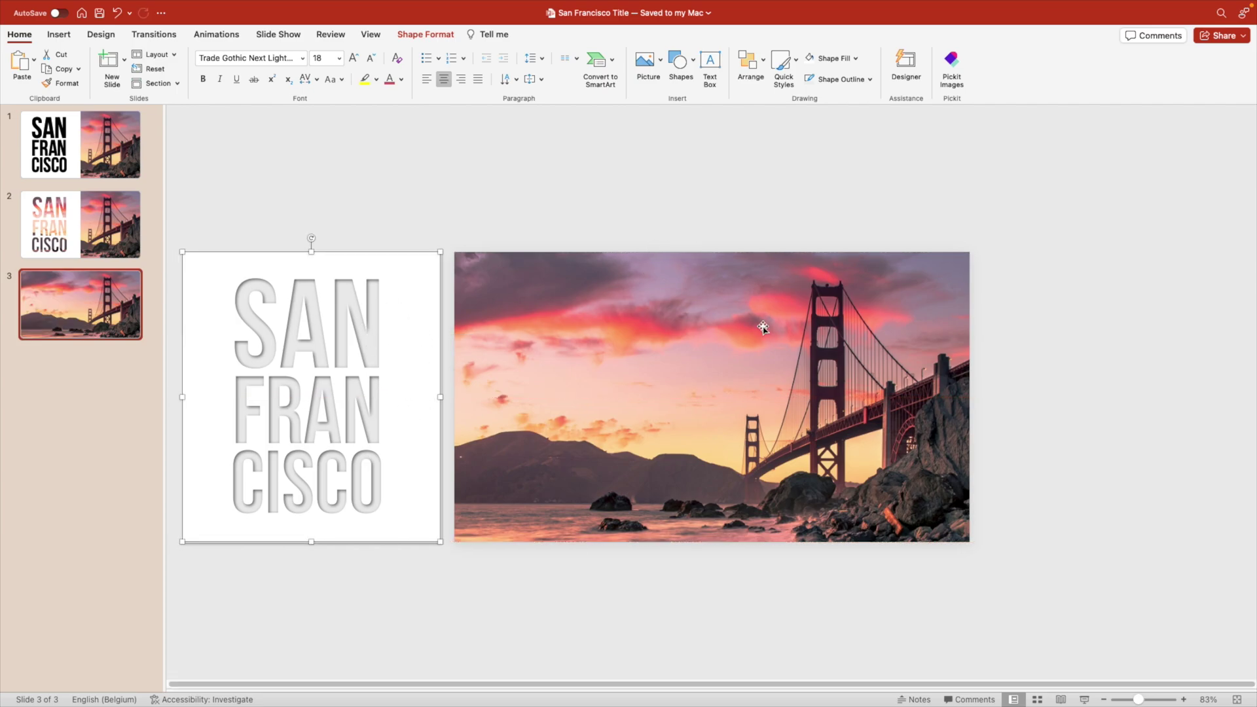
Recrop slide 3's bridge photo wider to show more bridge, sky and shore, then review slides 2–3.
right_click(803, 337)
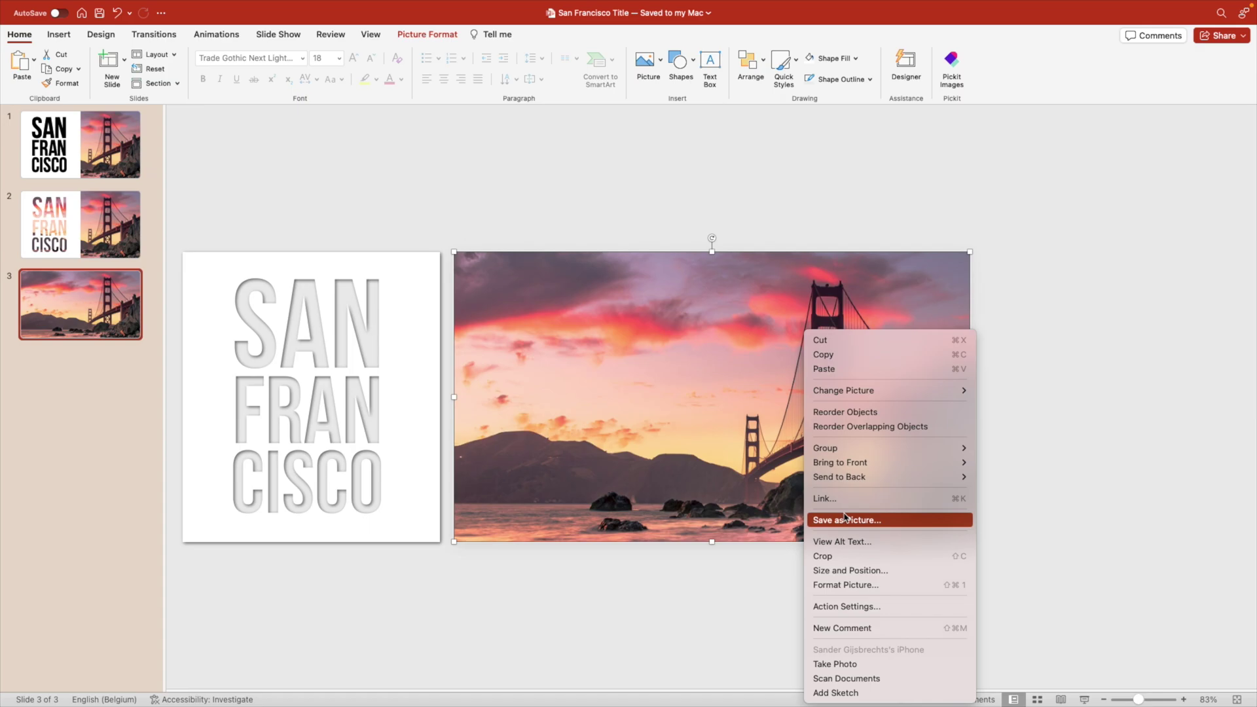
click(852, 556)
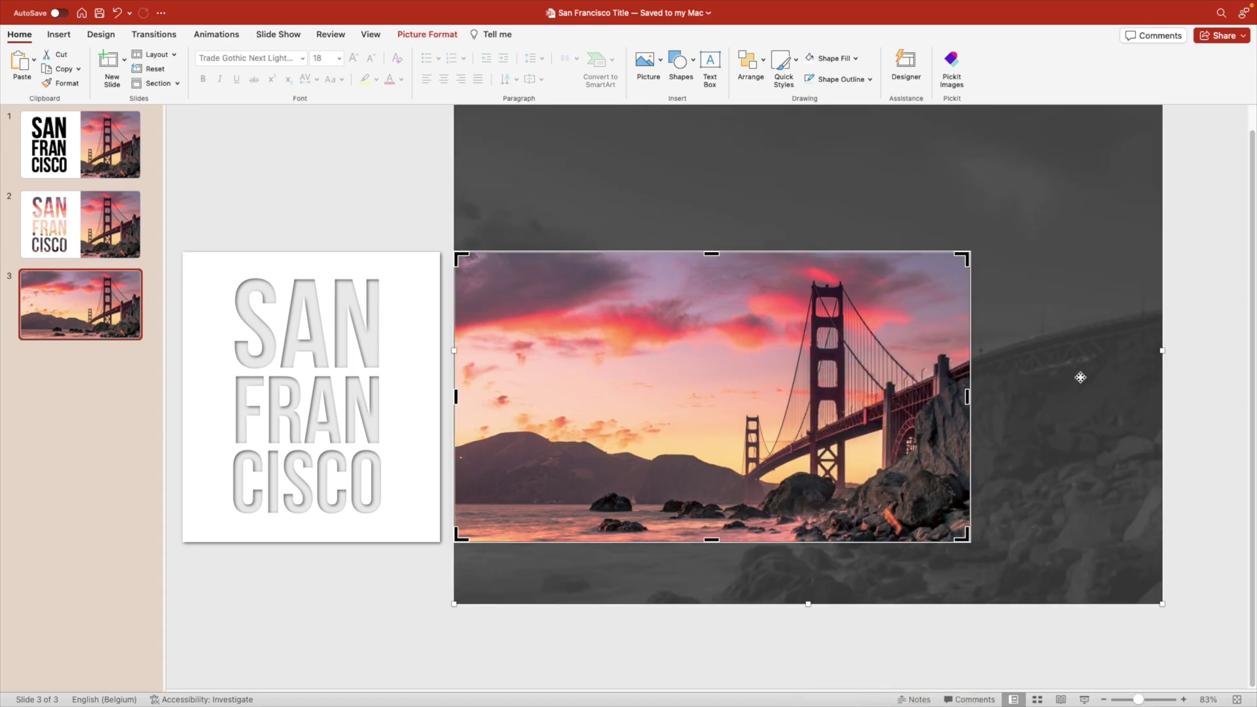
scroll(1080, 377, down, 3)
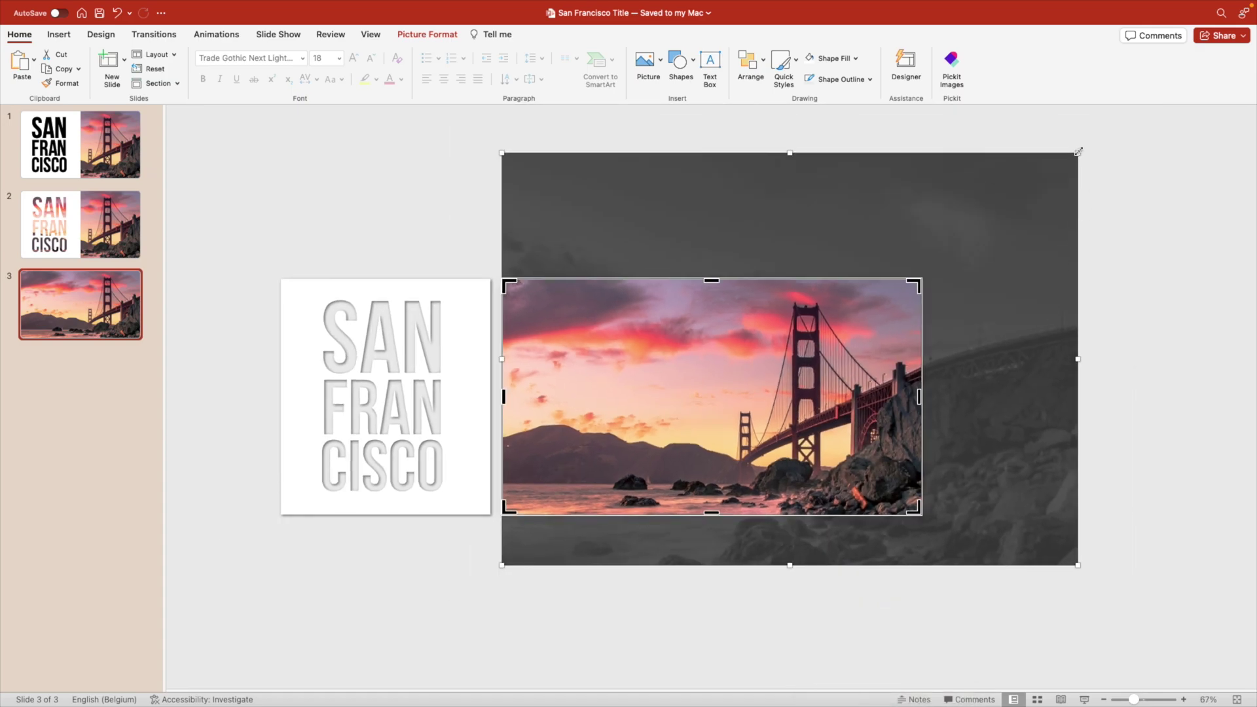
drag(1077, 153, 1044, 177)
drag(1018, 245, 985, 246)
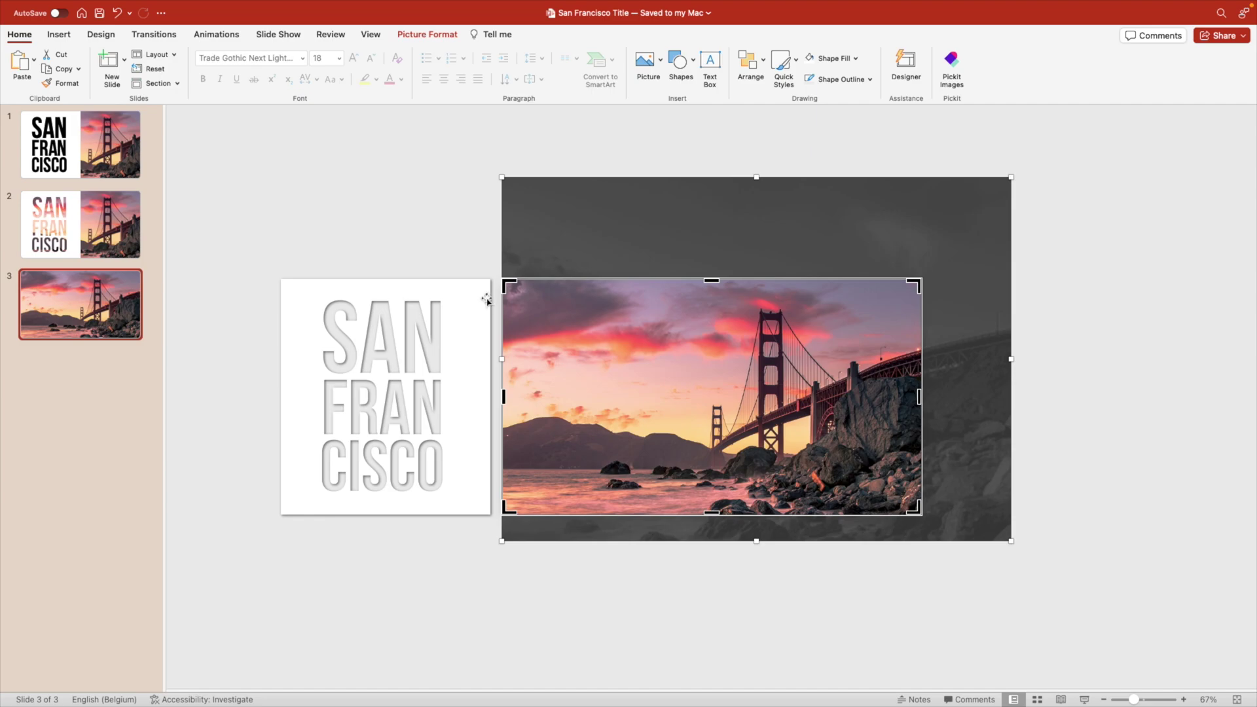
click(483, 262)
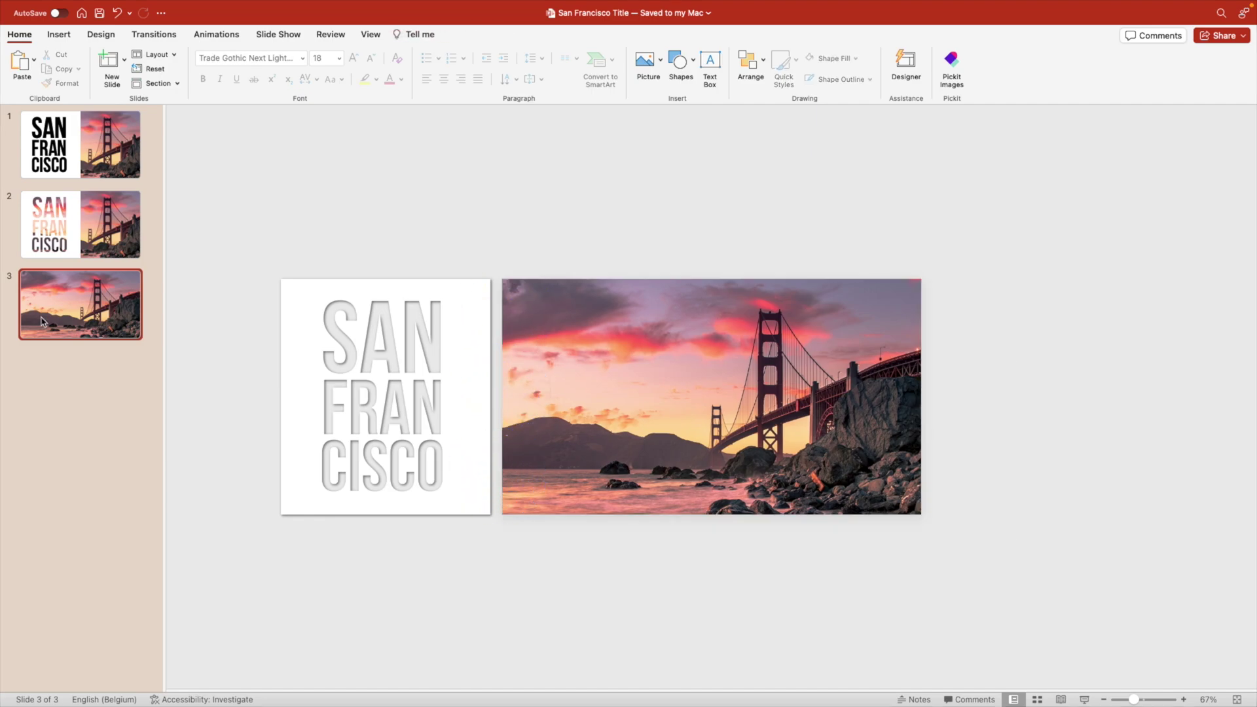
click(121, 233)
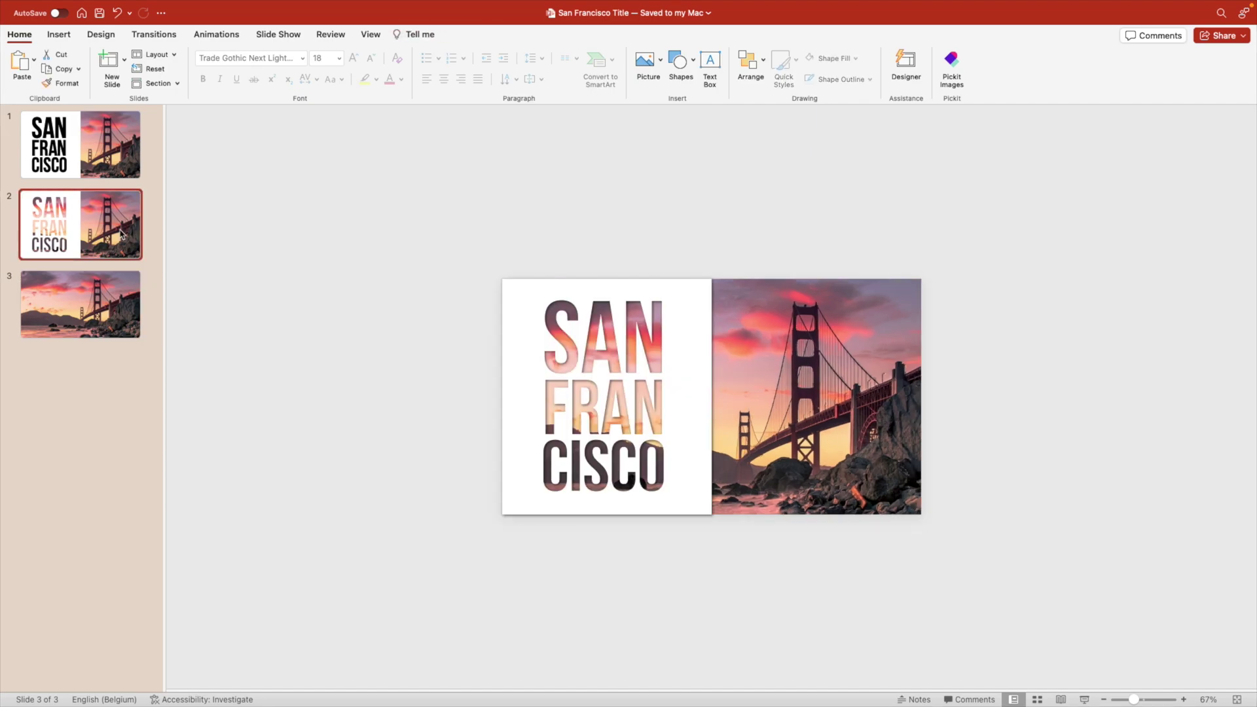
click(113, 290)
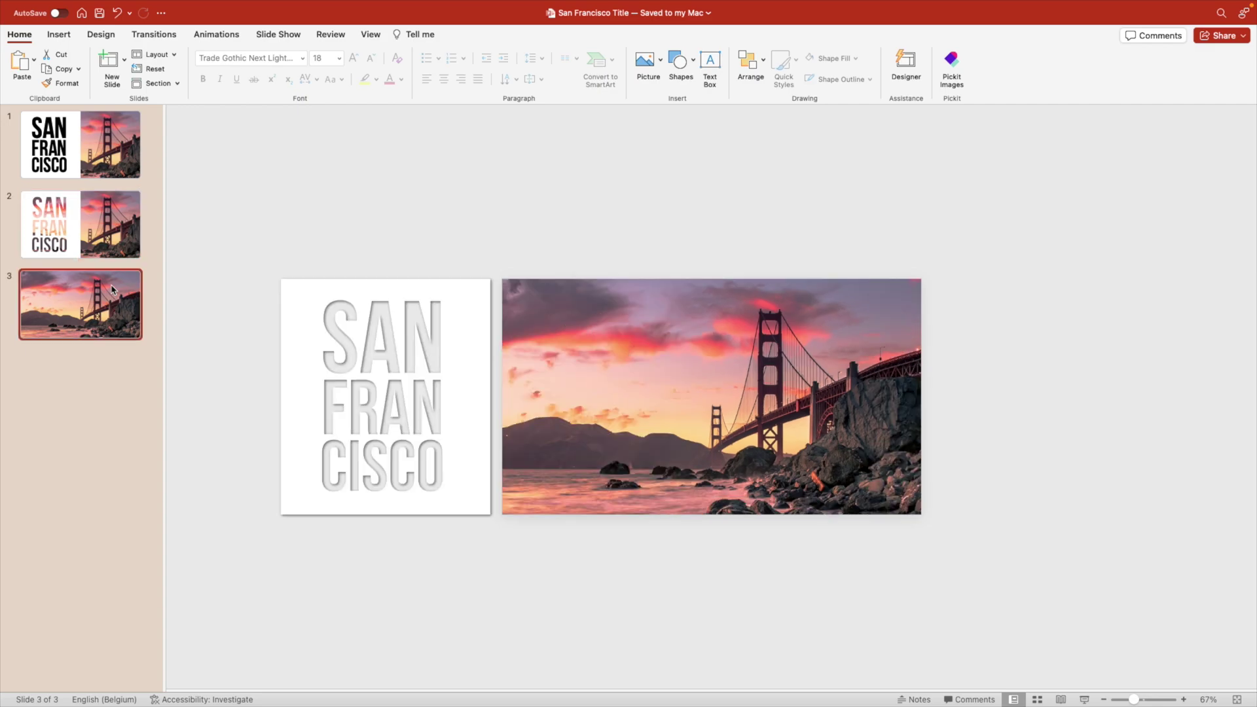
Draw a white, outline-free circle on the bridge photo and duplicate it into a row of three 6.33 cm circles.
click(680, 60)
click(818, 103)
scroll(583, 396, up, 3)
drag(486, 336, 597, 414)
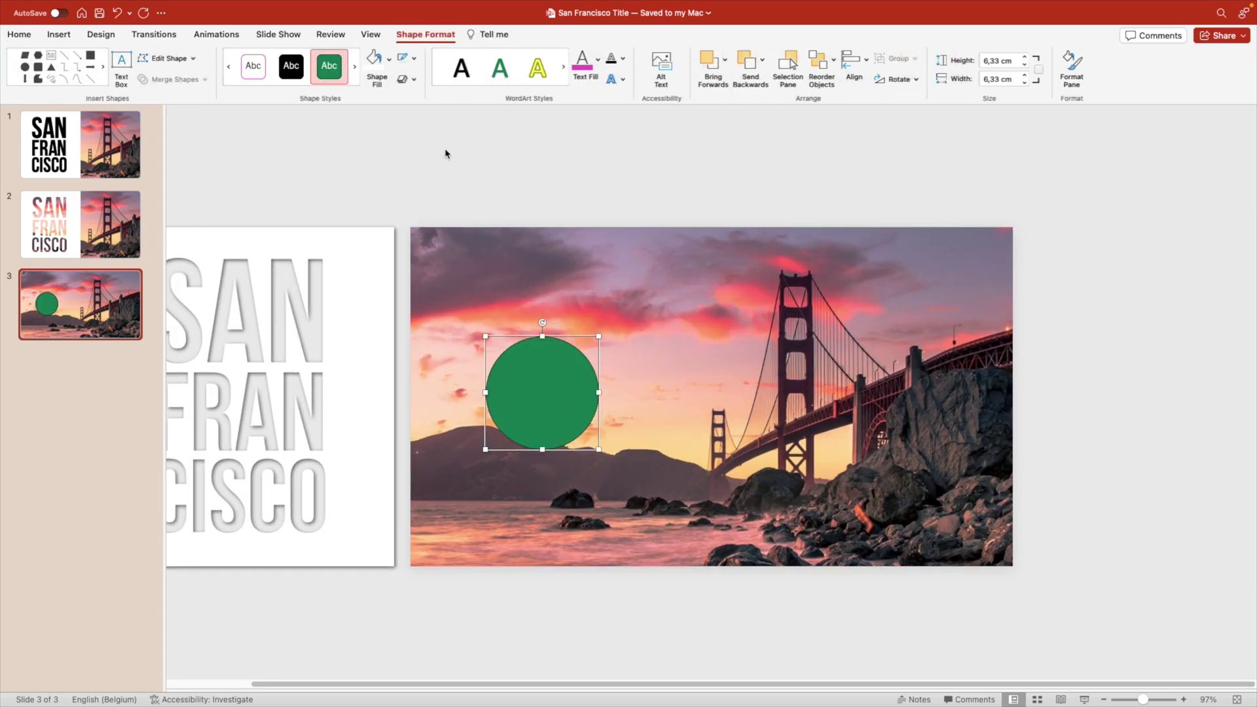
click(374, 58)
click(414, 58)
click(430, 84)
drag(548, 416, 892, 414)
click(1055, 402)
Insert a cricket-player, a park landscape and a cycling icon from the stock icon library.
click(58, 34)
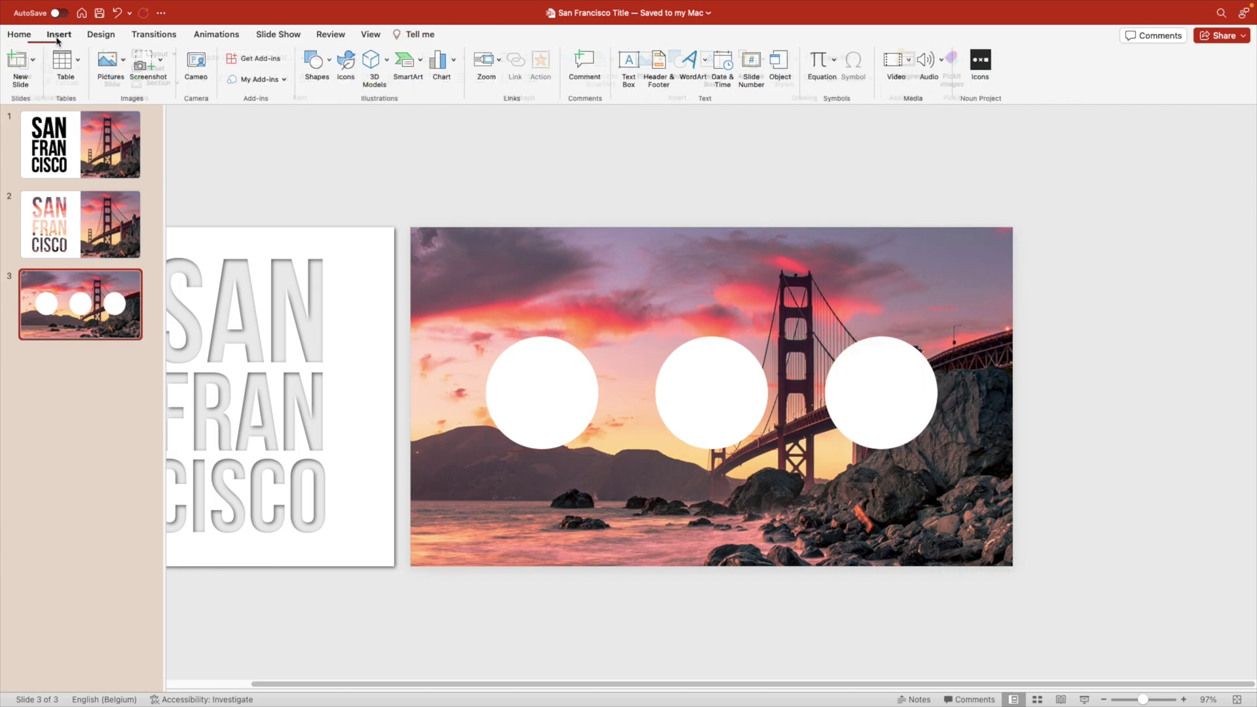
click(346, 63)
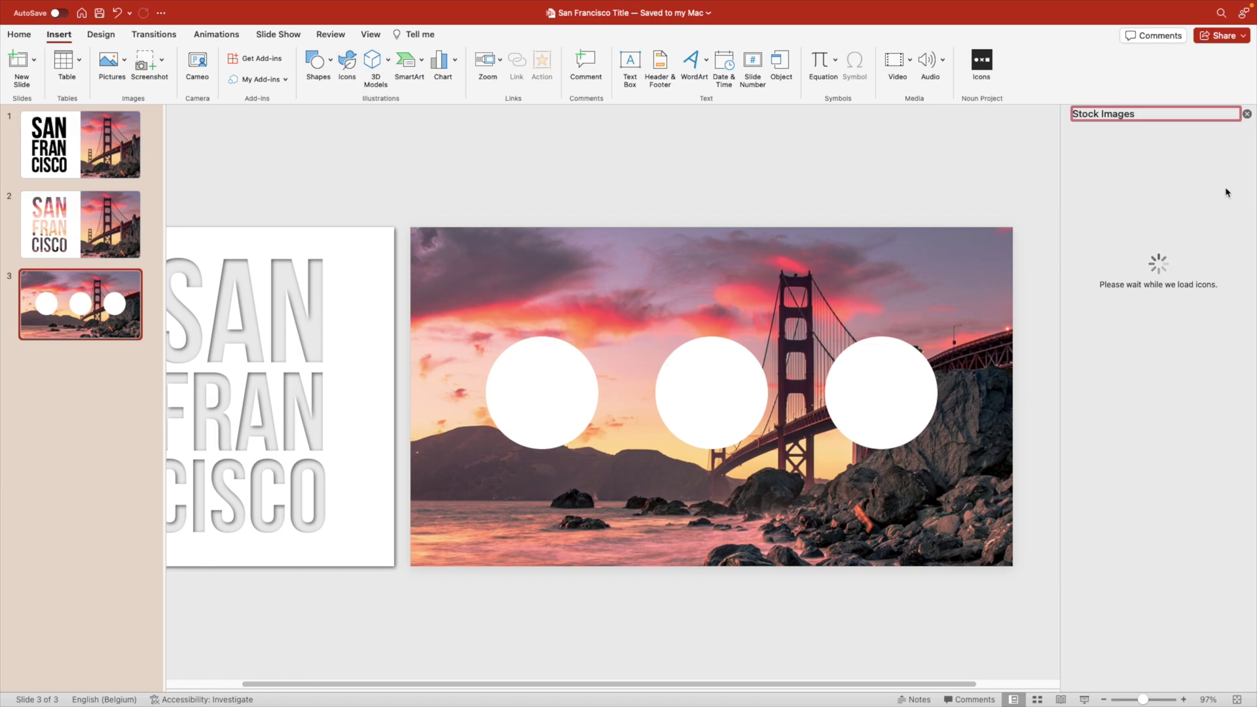
text(s)
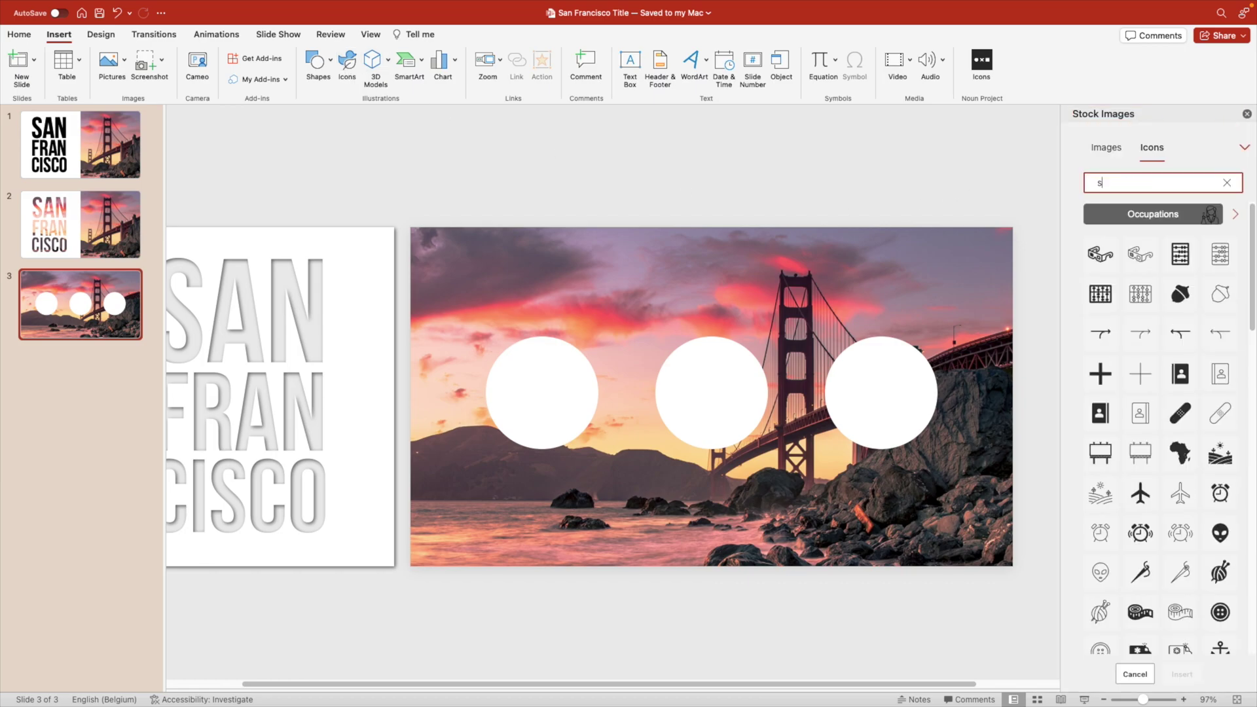
text(port)
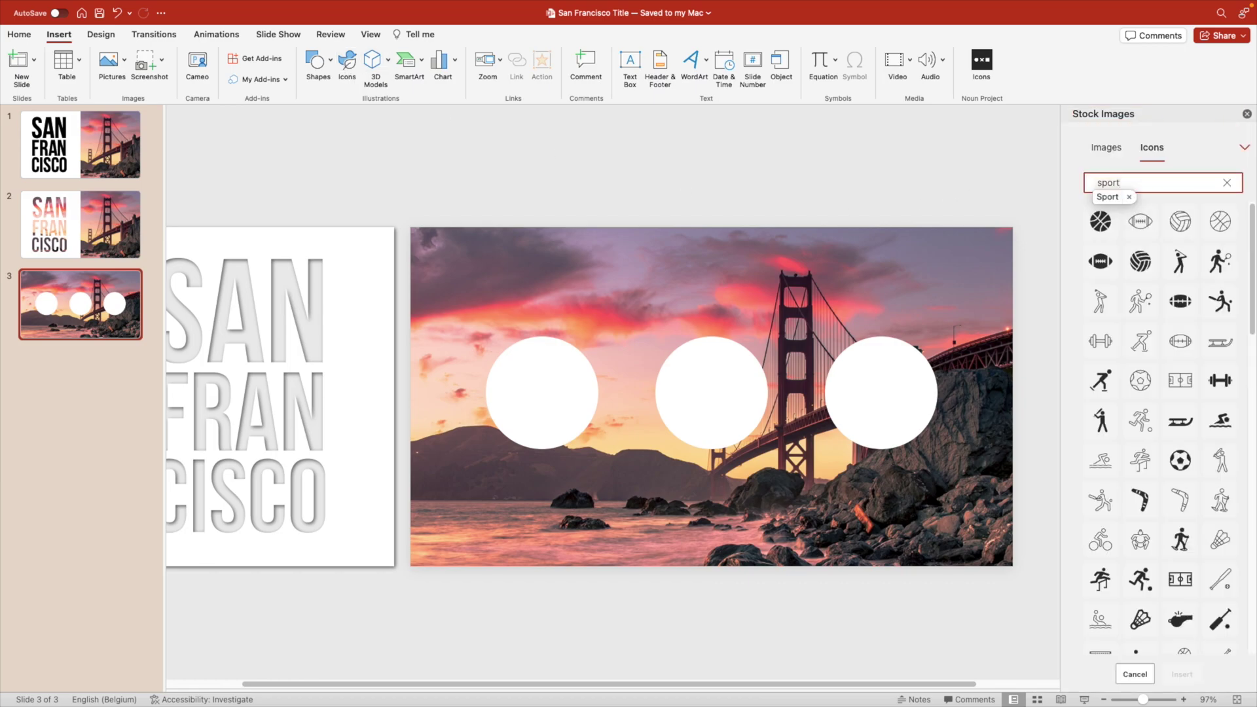
click(1101, 499)
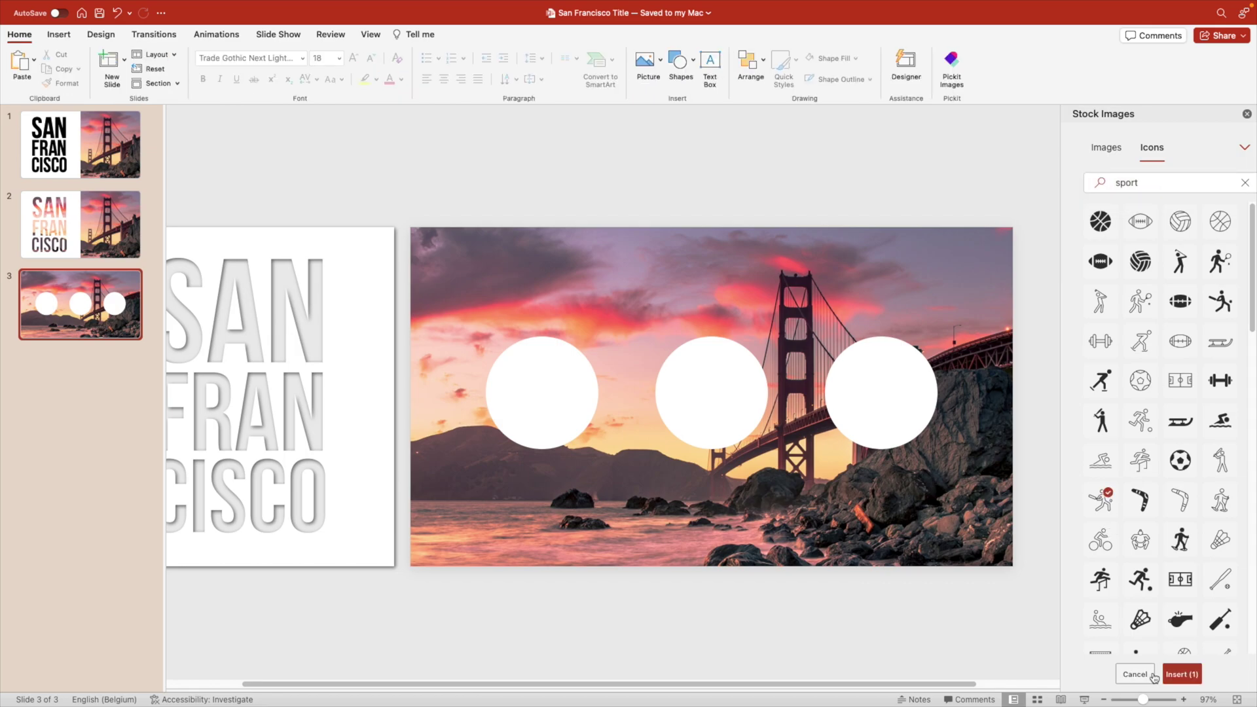
click(1141, 184)
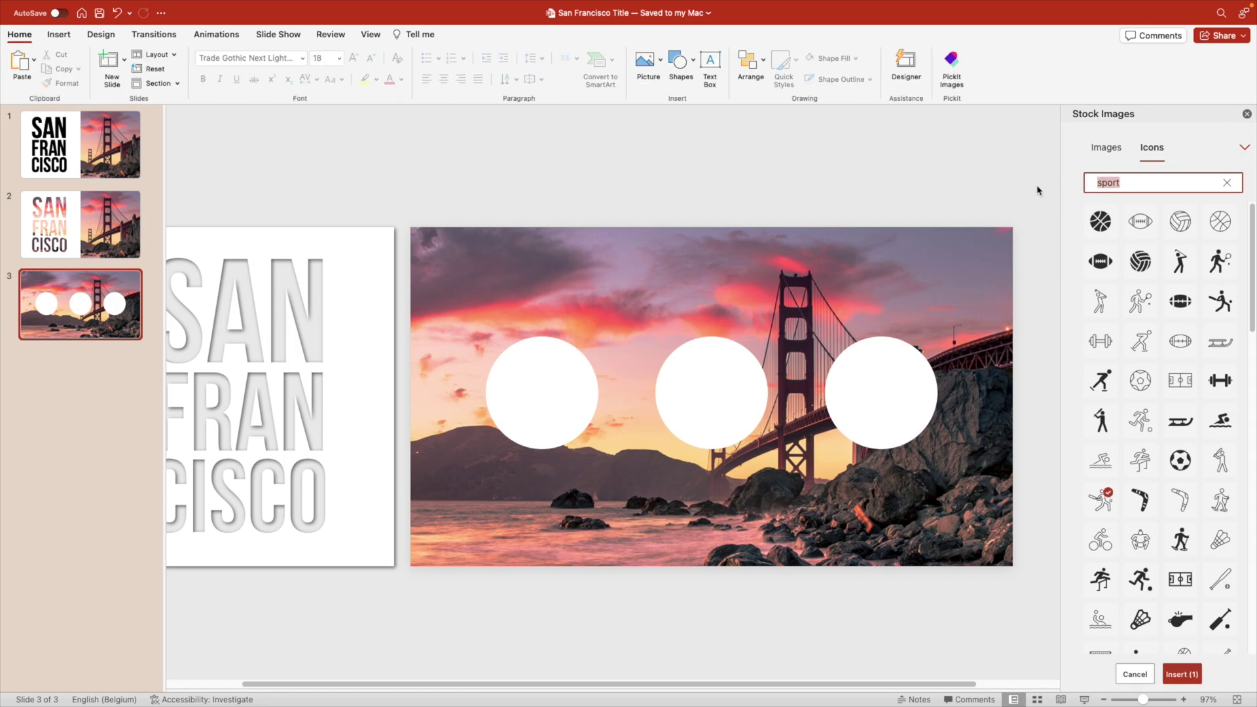
text(naut)
text(park)
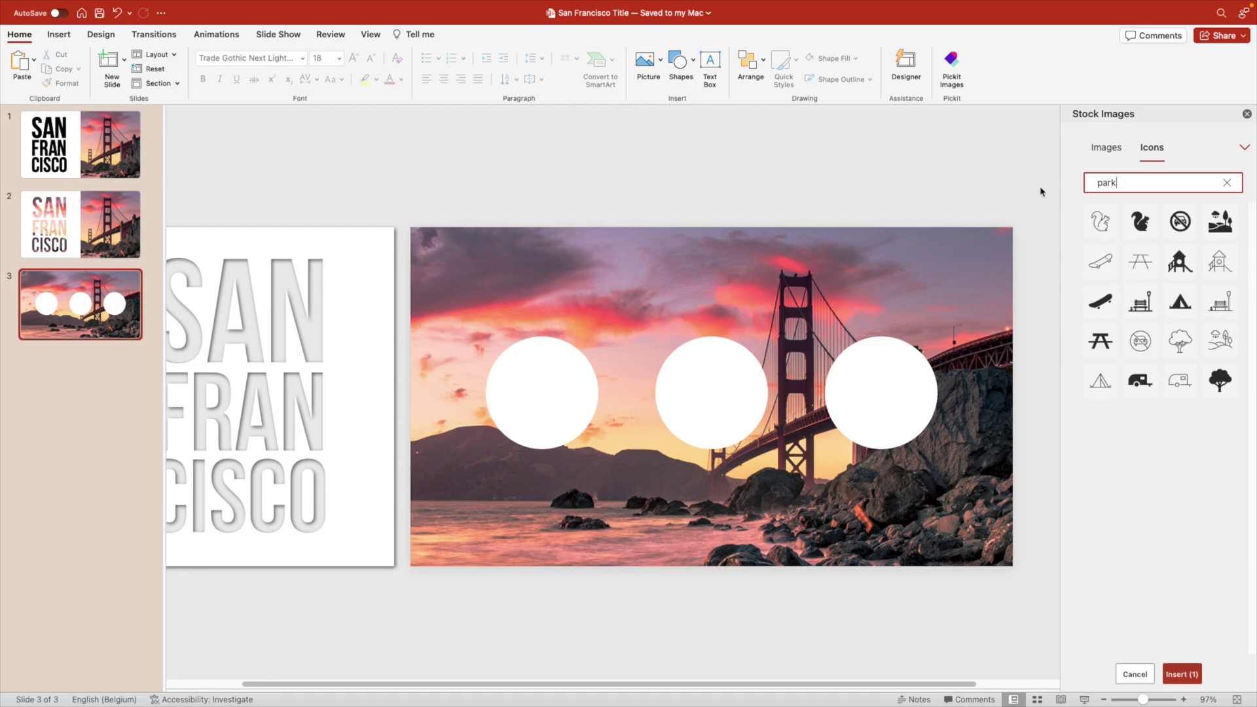
click(1222, 337)
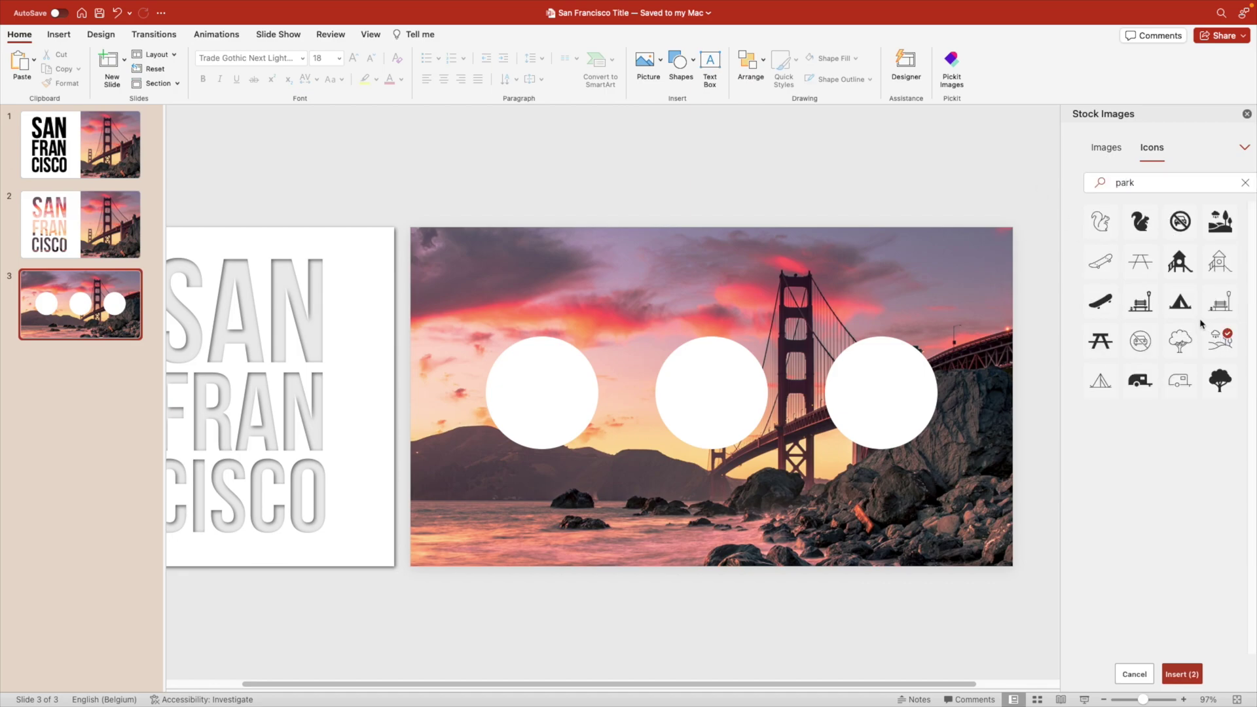
drag(1143, 182, 1064, 182)
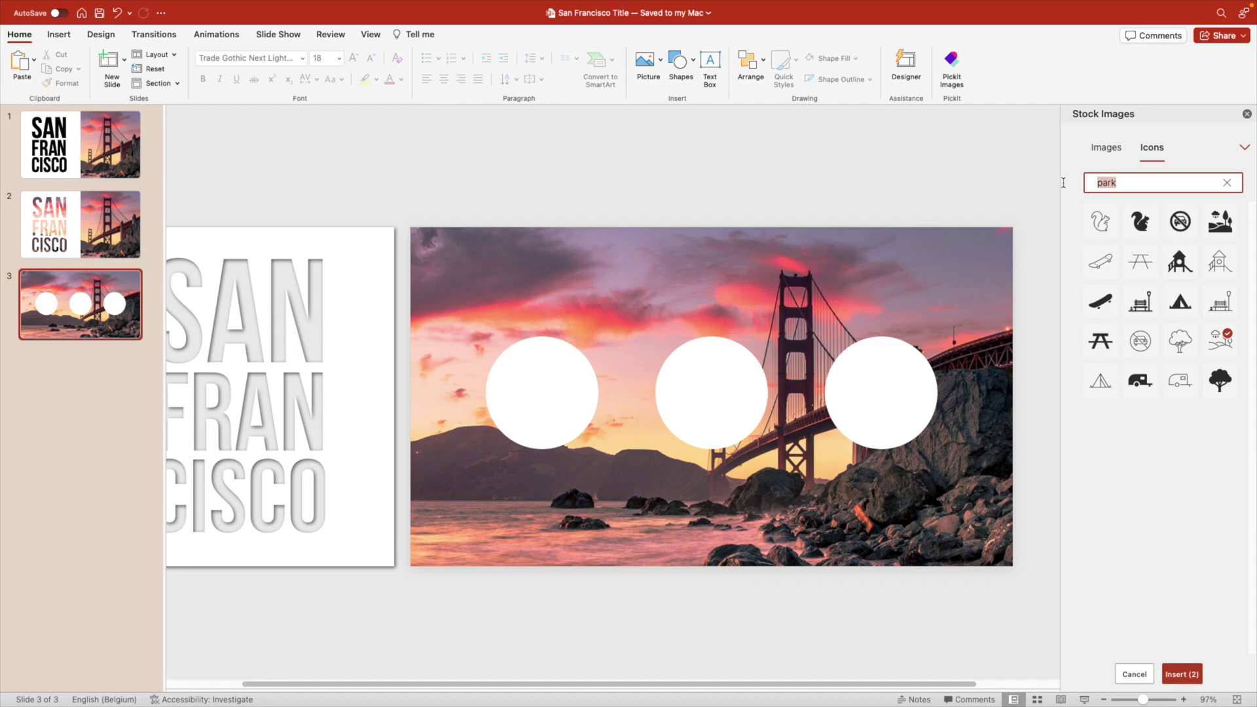
text(cycling)
click(1183, 674)
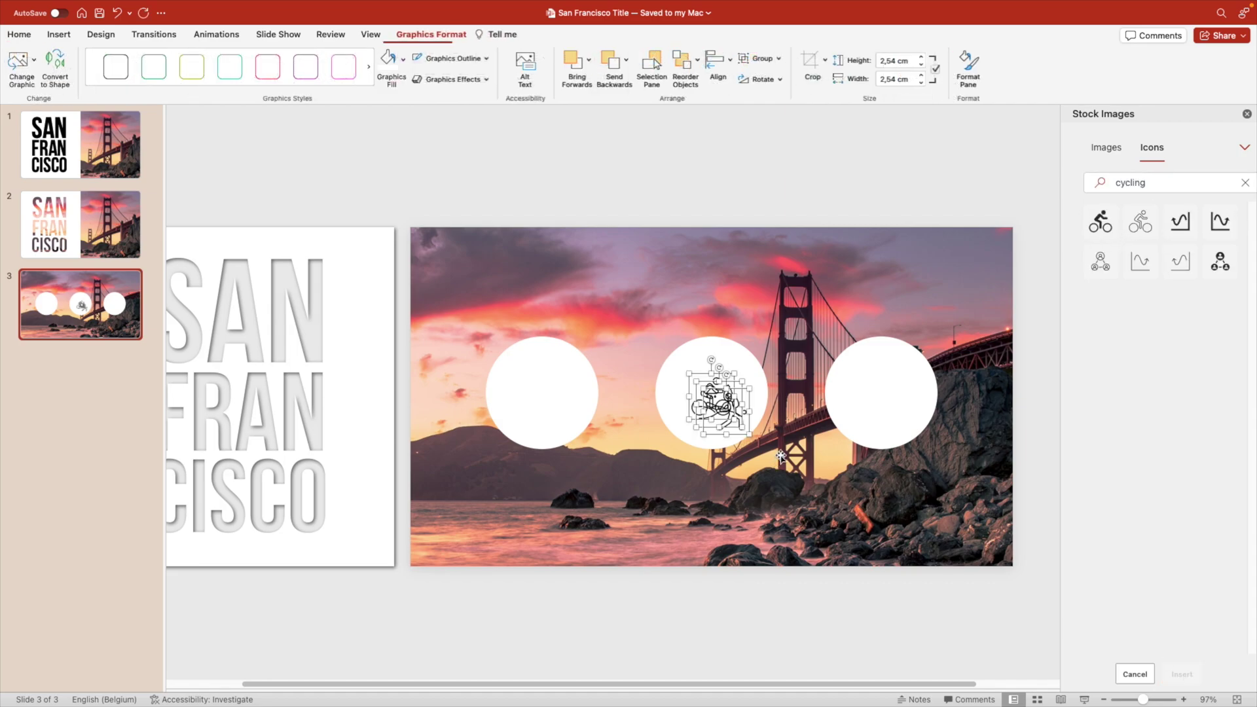
Close the stock icons pane and select the cricket, park and cycling icons together.
click(1247, 116)
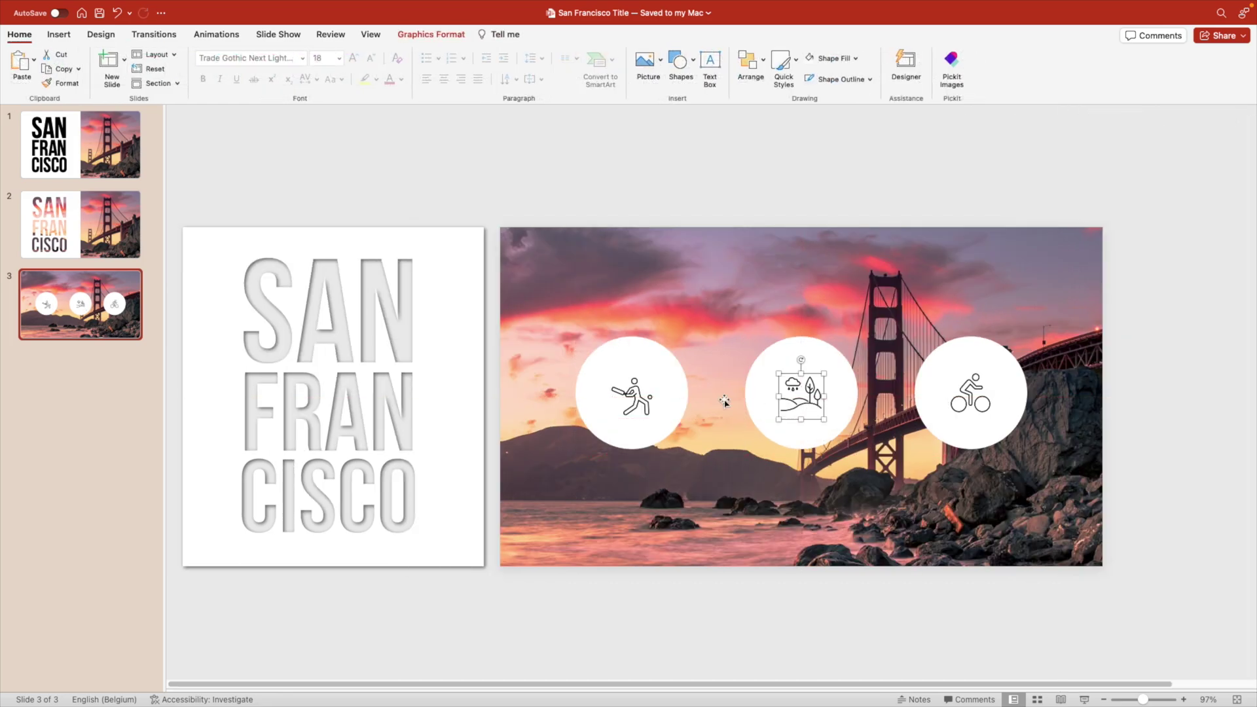
shift+click(638, 404)
shift+click(969, 405)
shift+click(970, 400)
shift+click(970, 401)
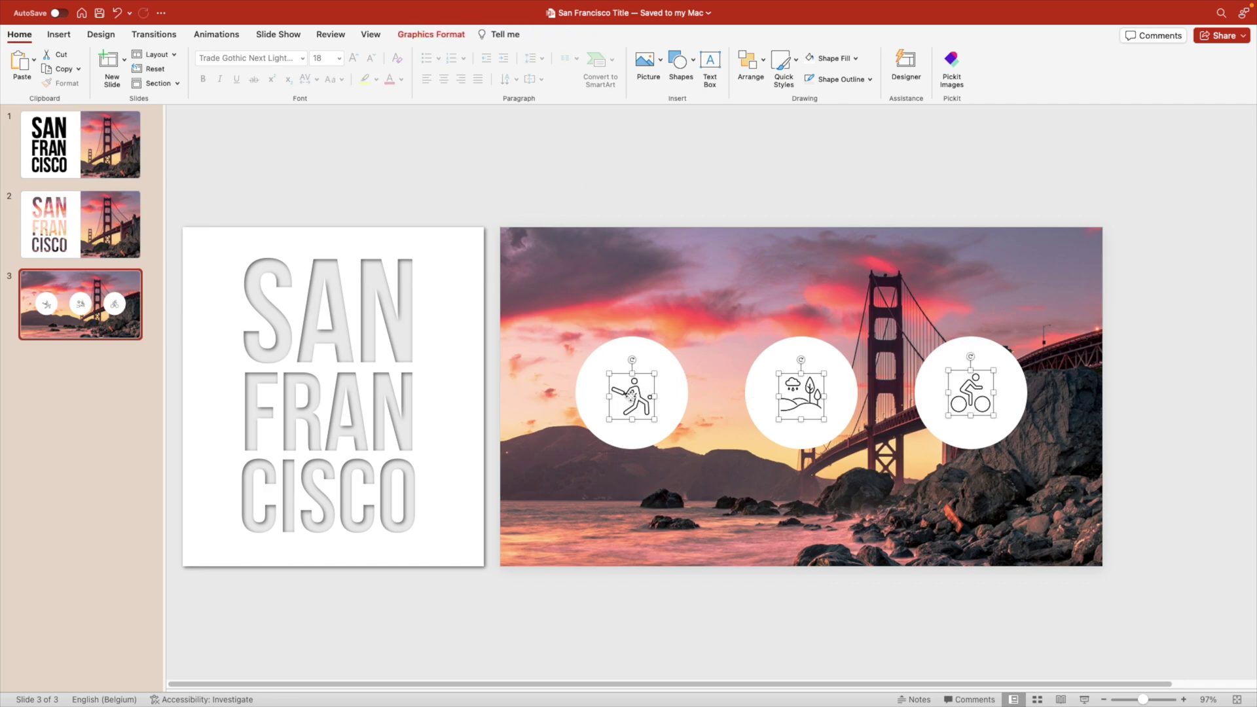
Convert the three selected icons to shapes and give them a gradient fill.
right_click(631, 398)
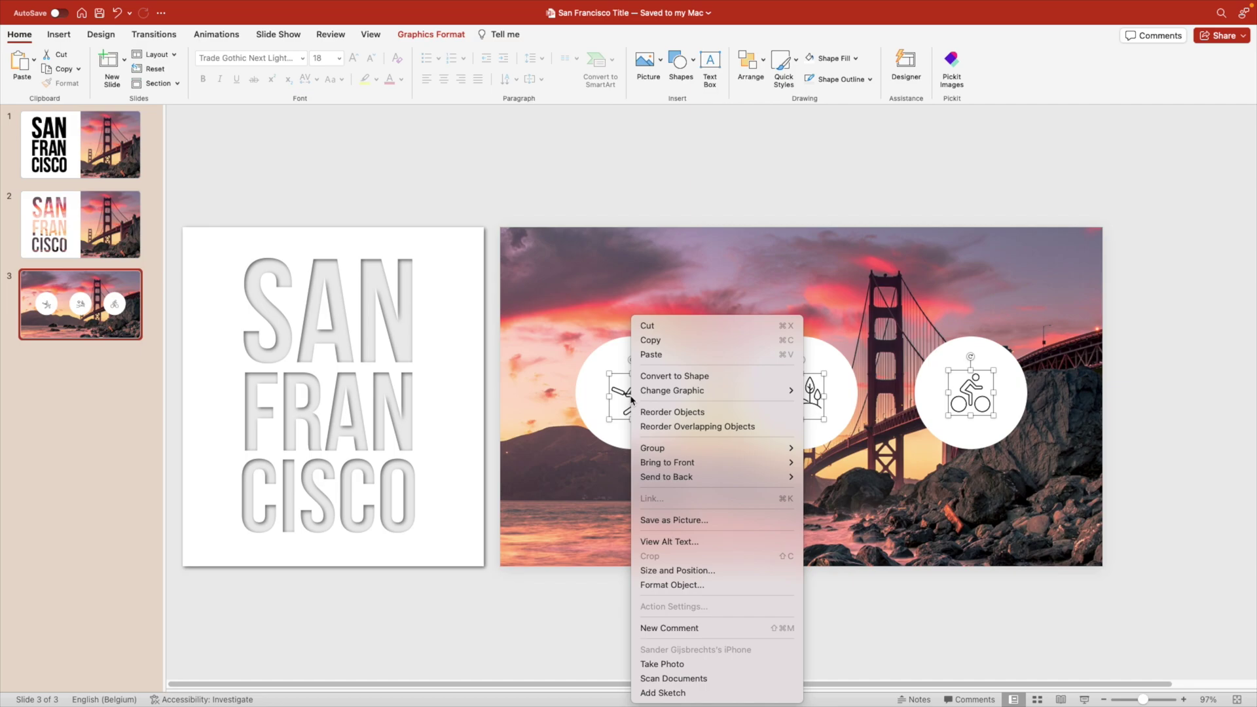
click(691, 590)
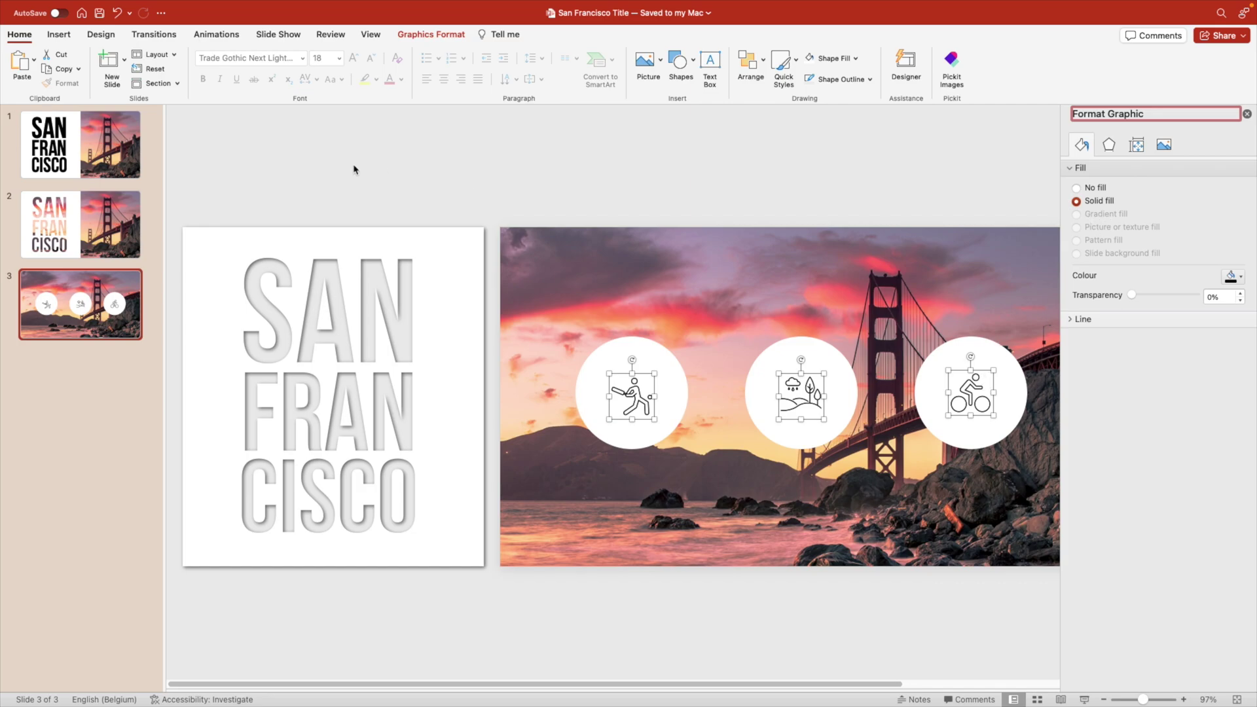
click(432, 43)
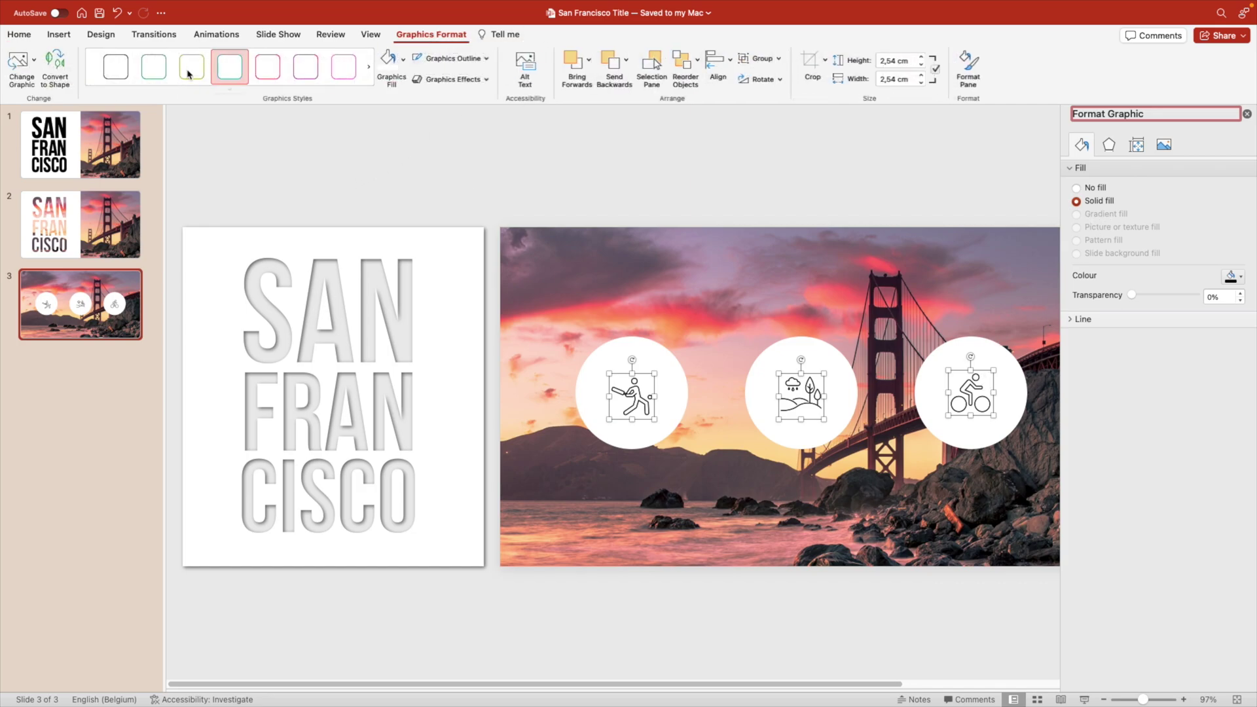
click(56, 62)
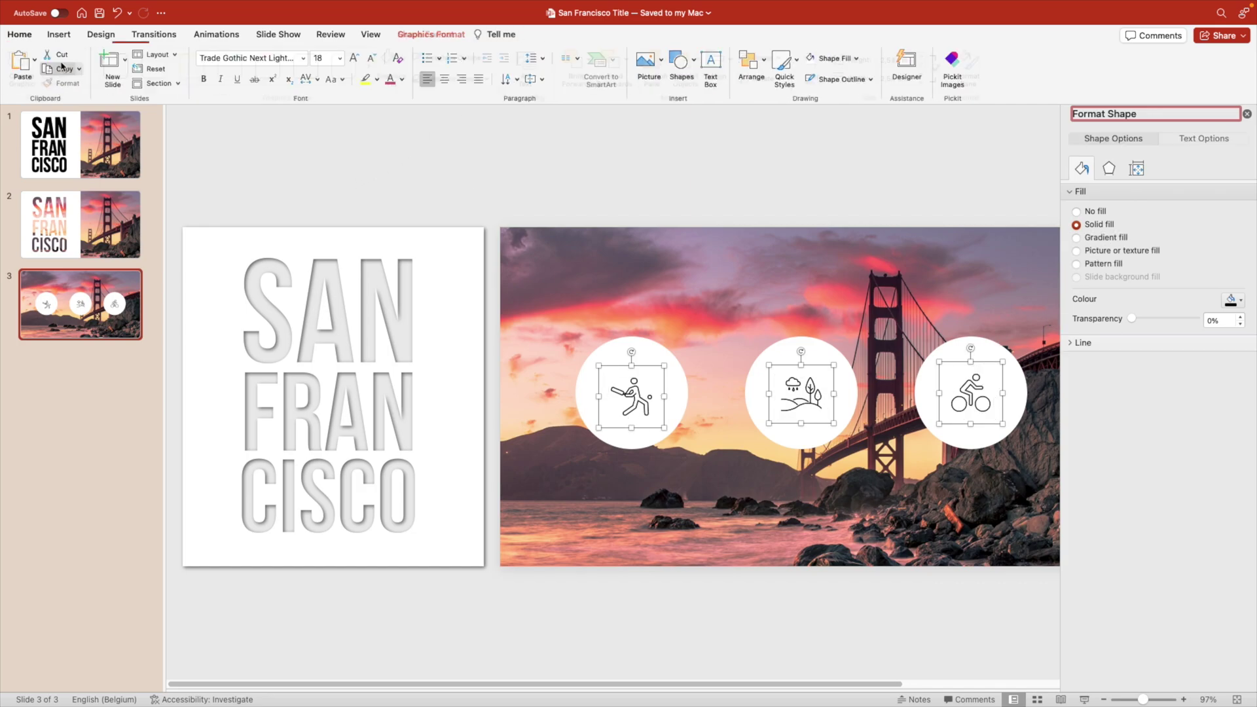
click(1105, 238)
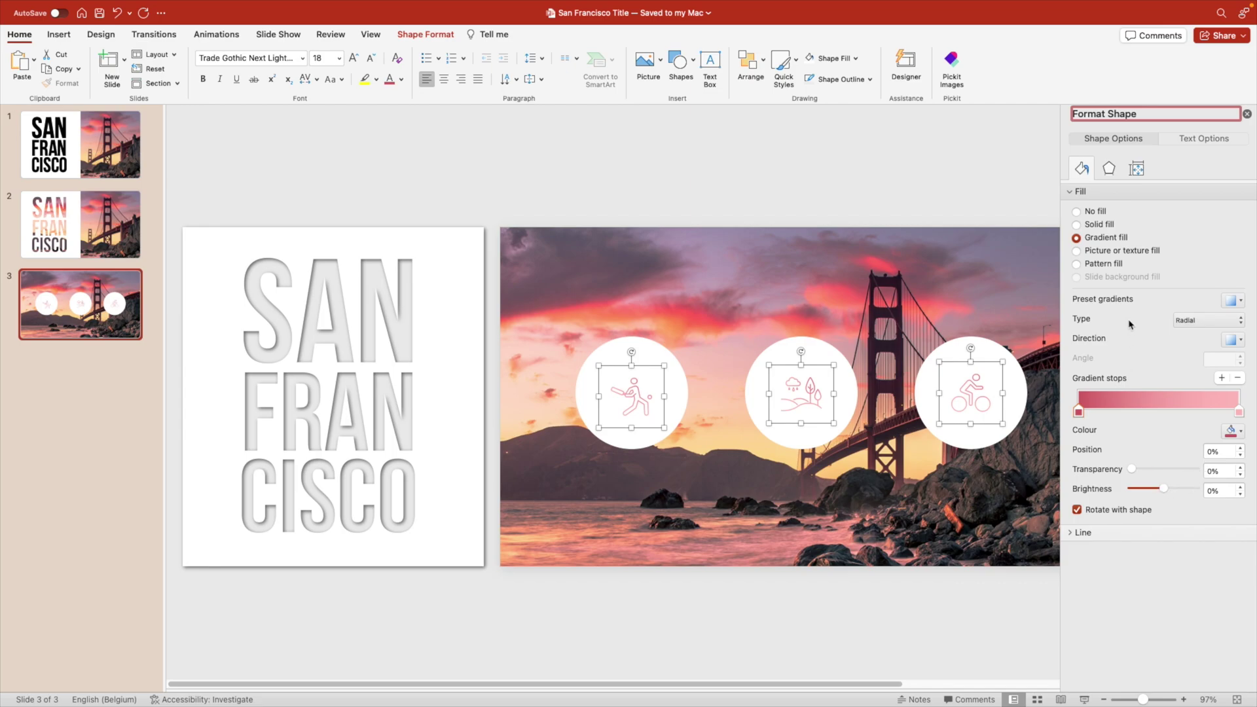
Make the icon gradient linear and set its first stop to pink FC6365 sampled from the sky.
click(1208, 320)
click(1203, 308)
click(1232, 432)
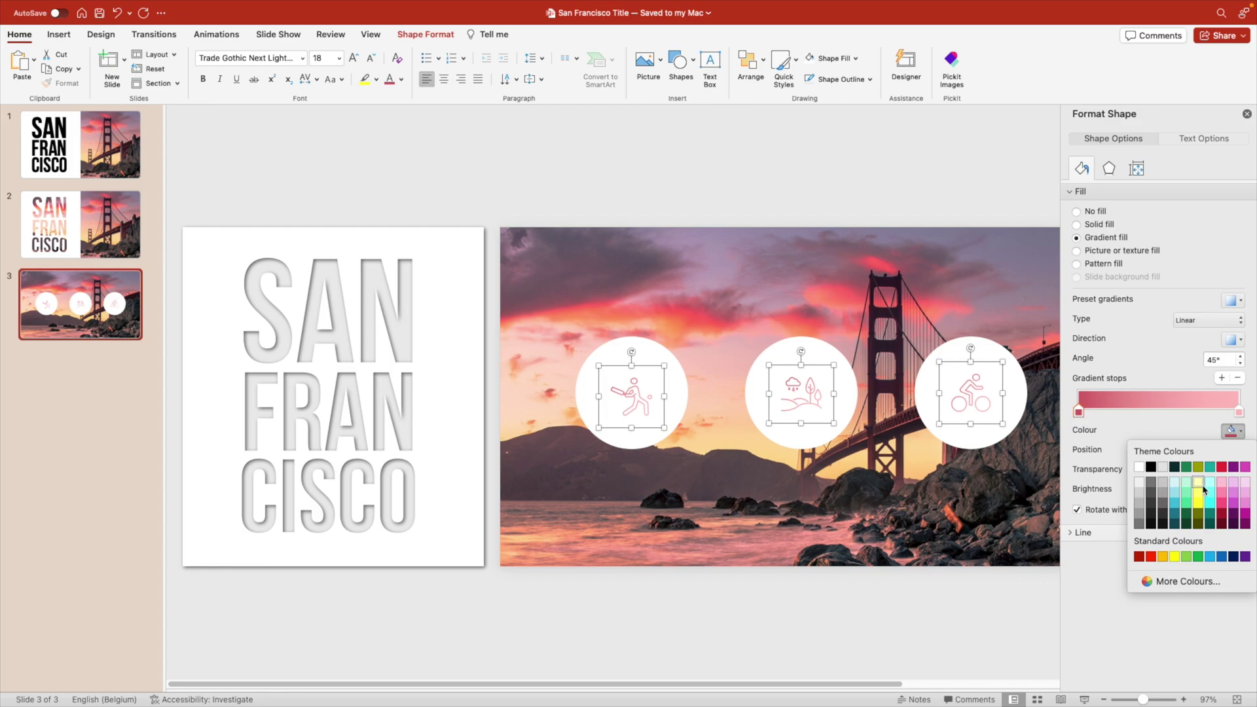
click(1180, 582)
drag(658, 93, 404, 175)
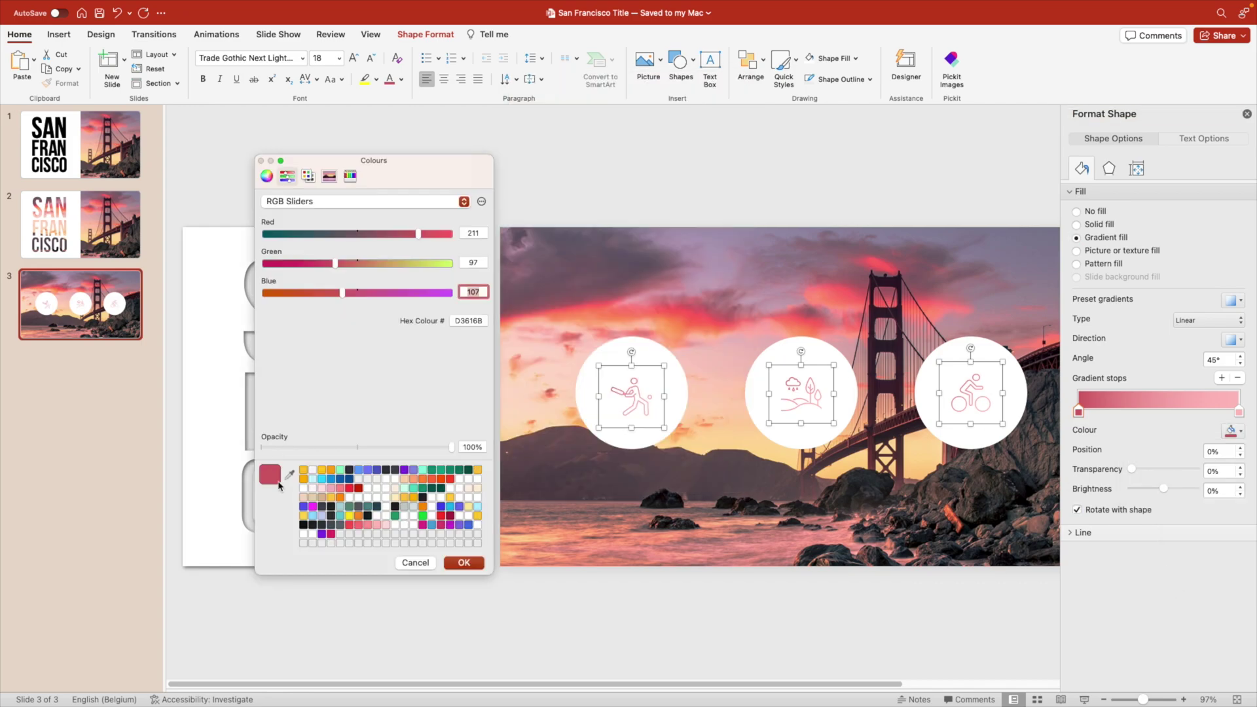
click(290, 476)
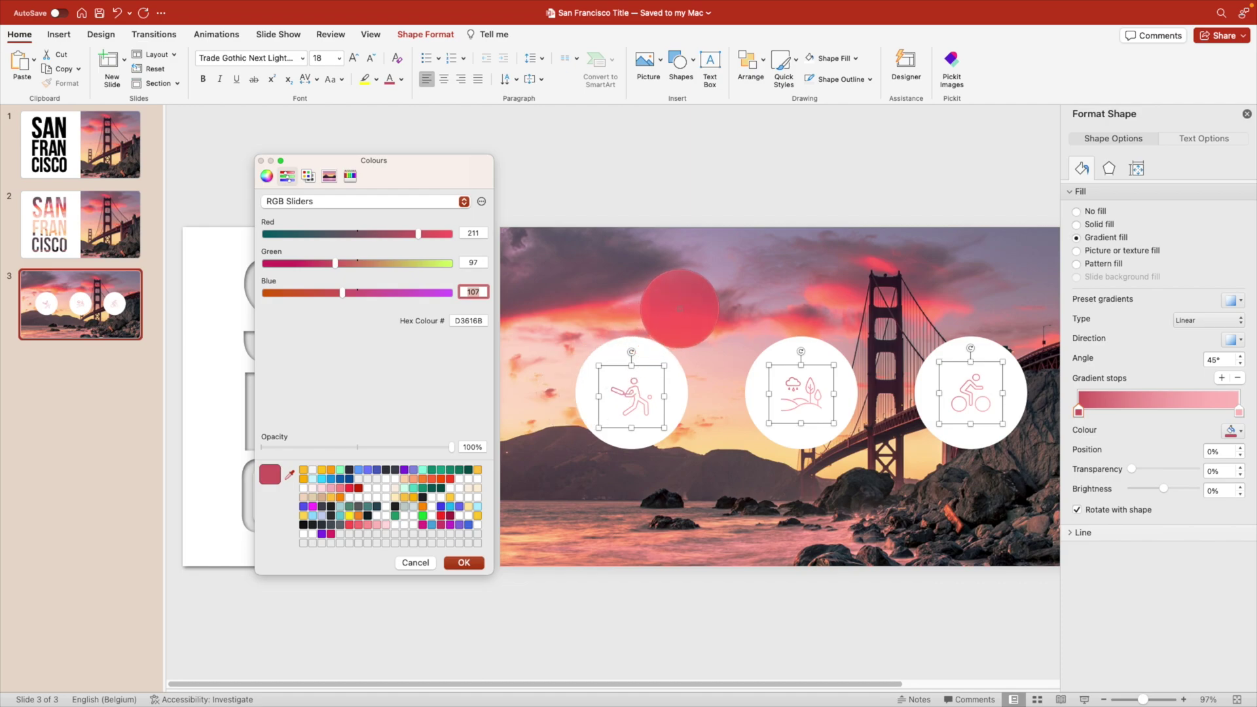
click(678, 310)
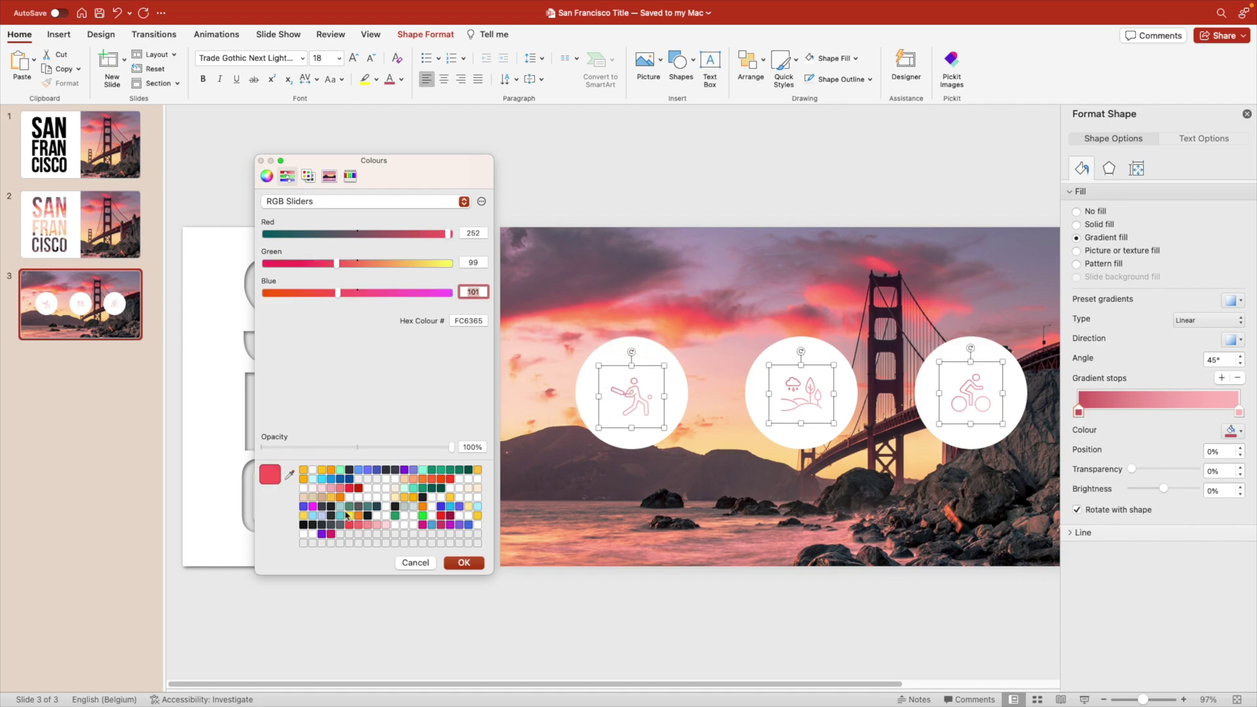
key(Return)
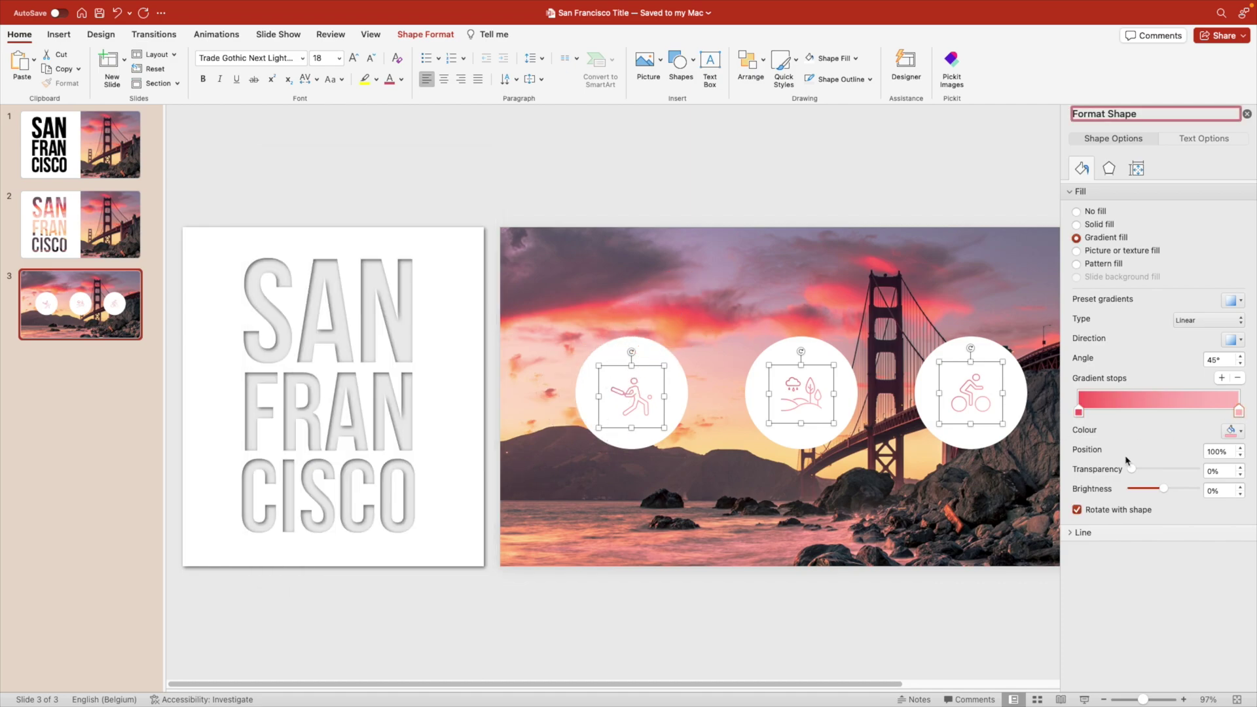
Set the second gradient stop to an orange sampled from the sunset sky.
click(1239, 411)
click(1241, 432)
click(1178, 626)
click(300, 414)
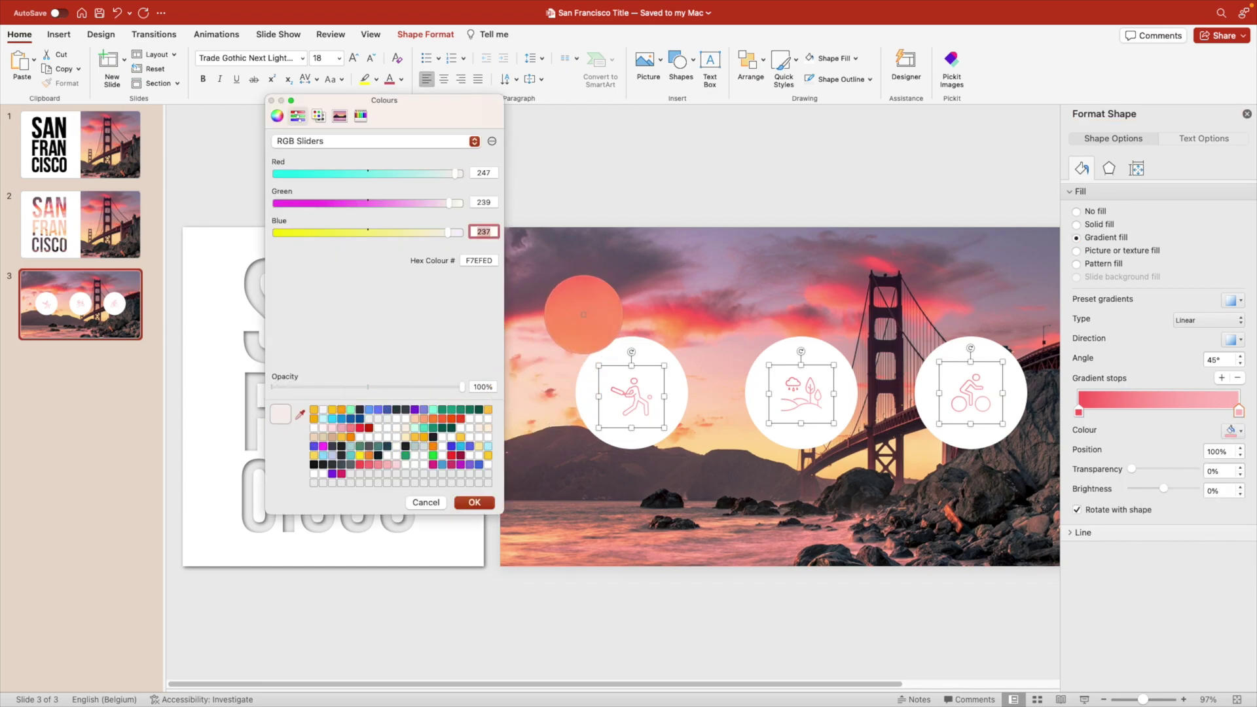
click(584, 314)
key(Return)
click(1248, 114)
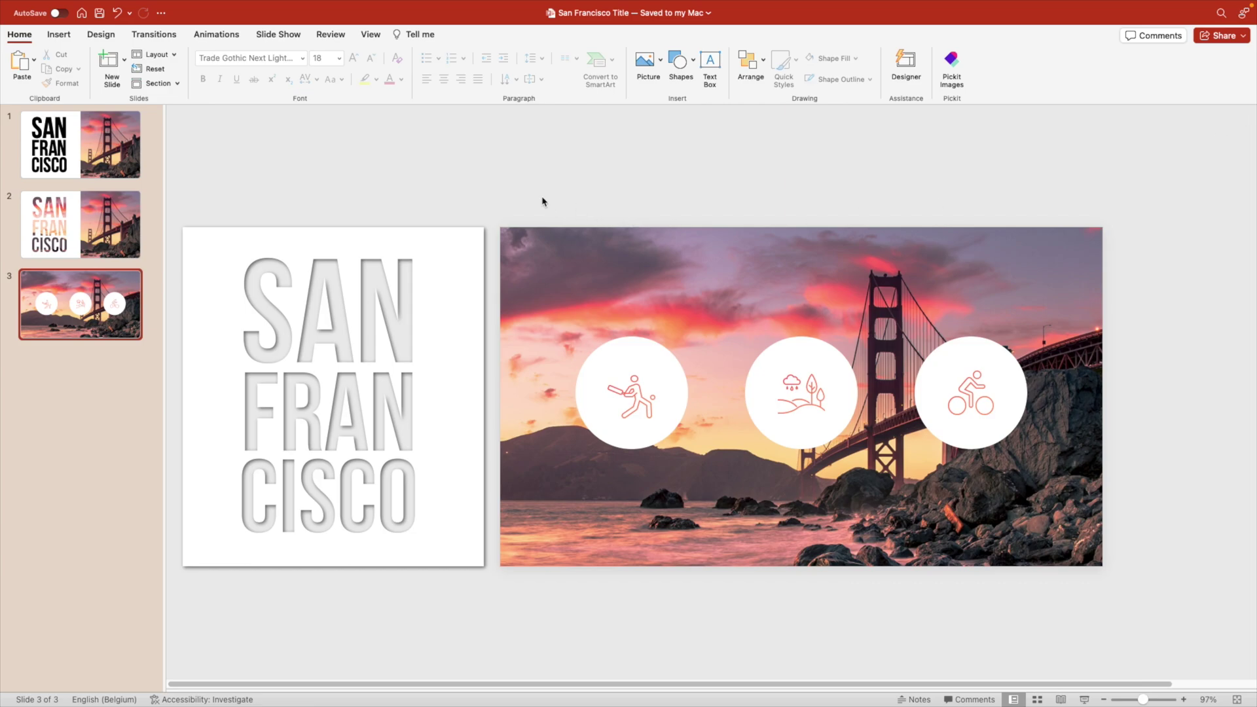
Group each white circle with its cricket, park or cycling icon.
drag(535, 199, 715, 545)
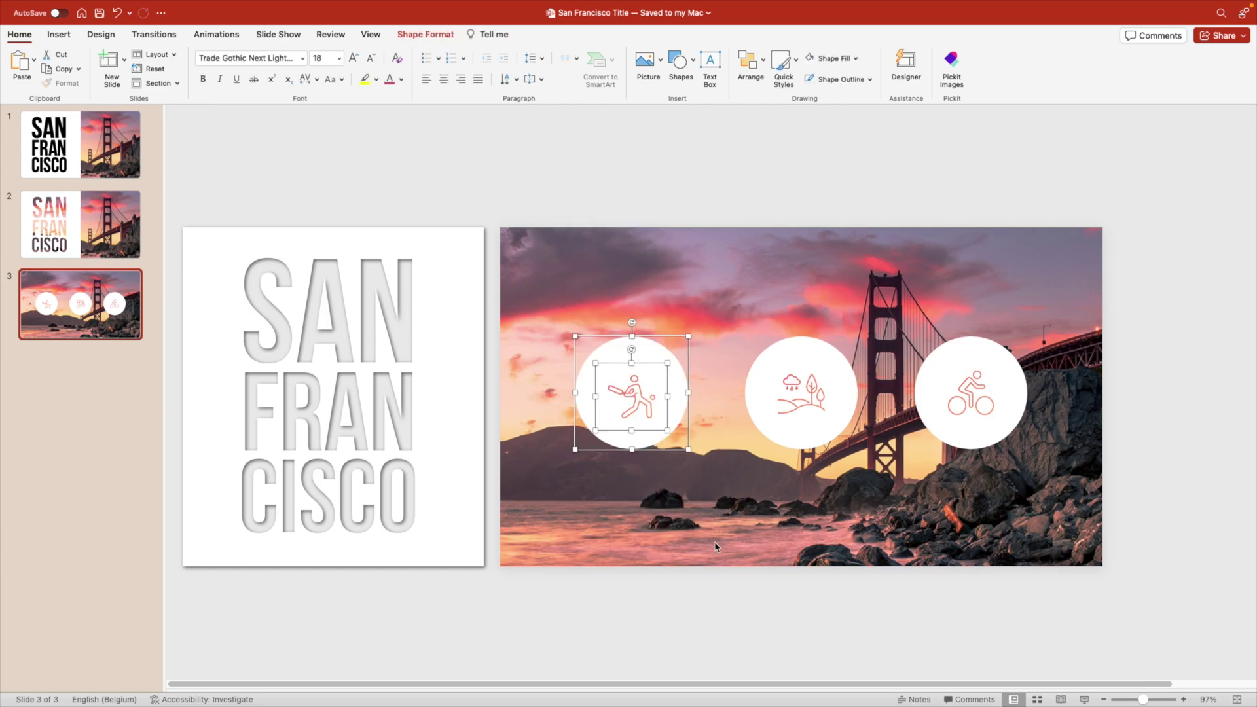
key(super+alt+g)
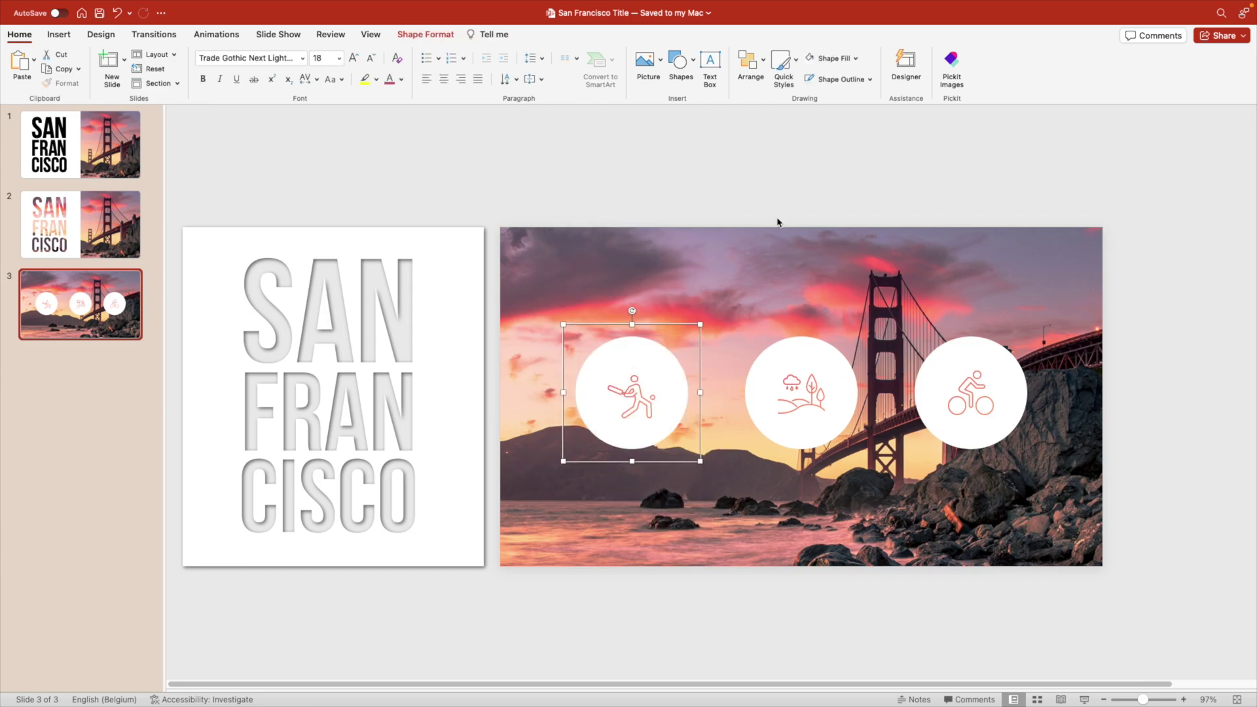
drag(685, 181, 934, 581)
key(super+alt+g)
drag(889, 197, 1062, 566)
key(super+alt+g)
shift+click(810, 356)
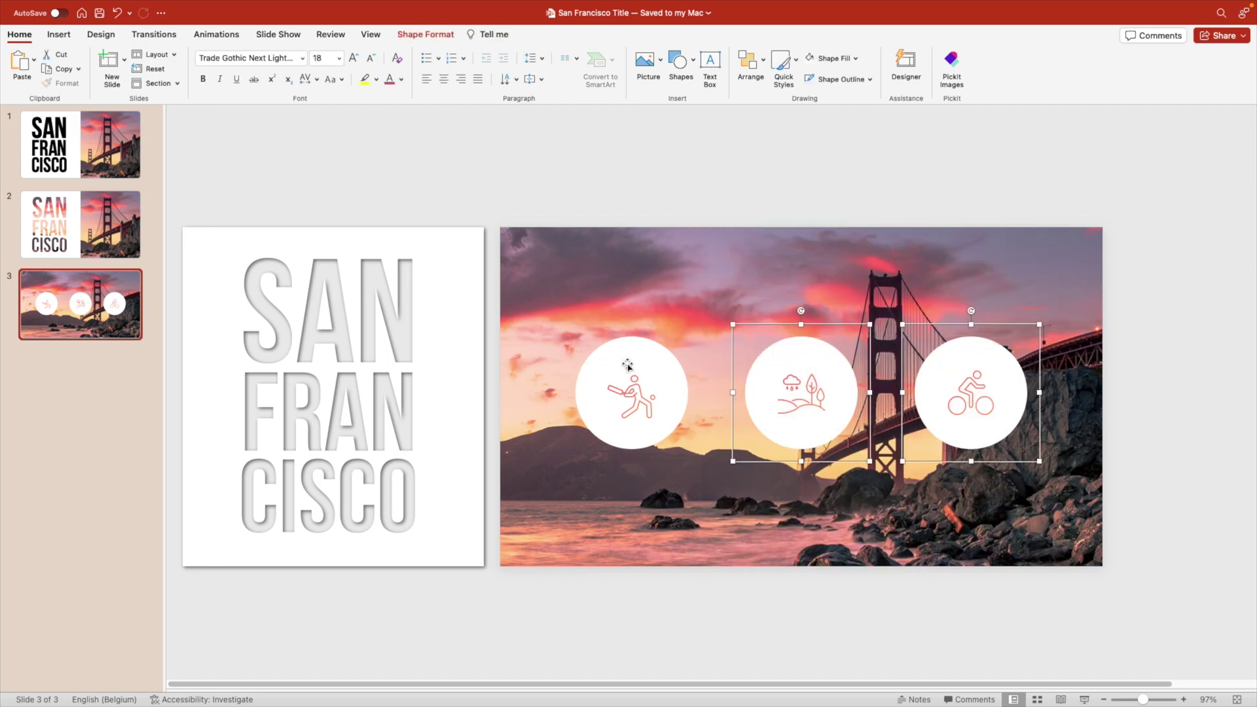
Paste the three circle groups onto slide 2 and stagger them diagonally below the slide.
click(143, 246)
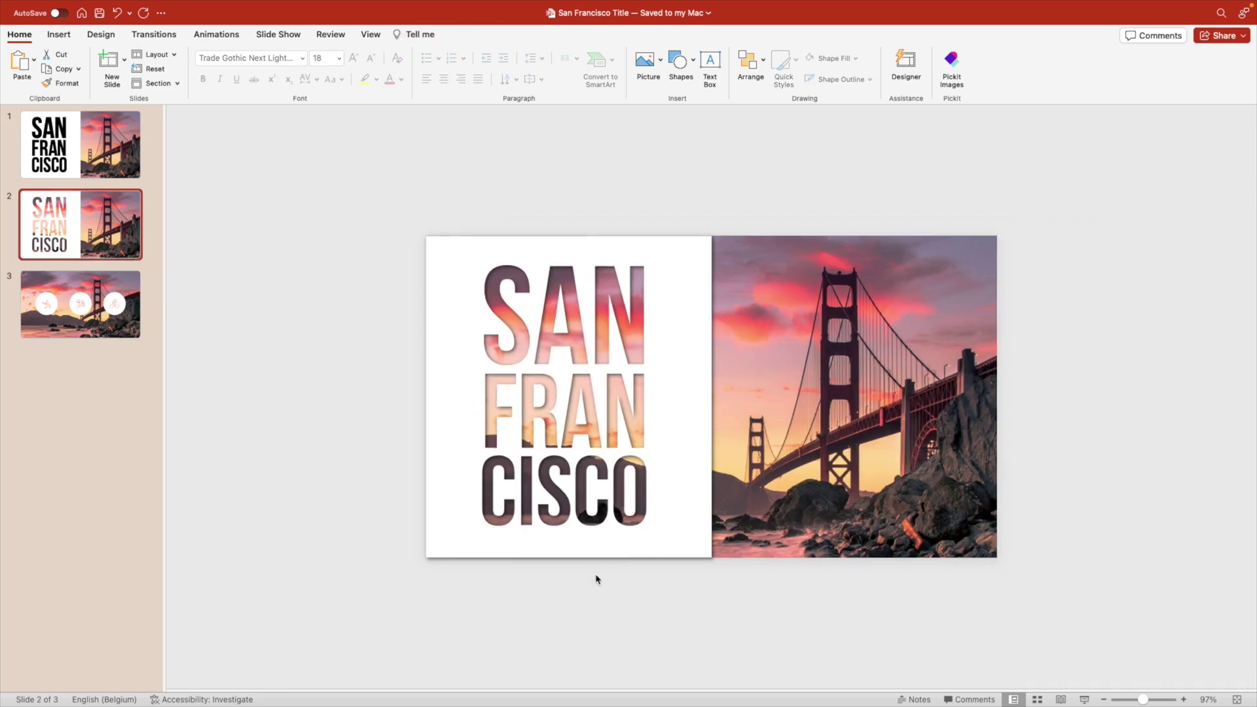
scroll(596, 579, down, 3)
key(super+v)
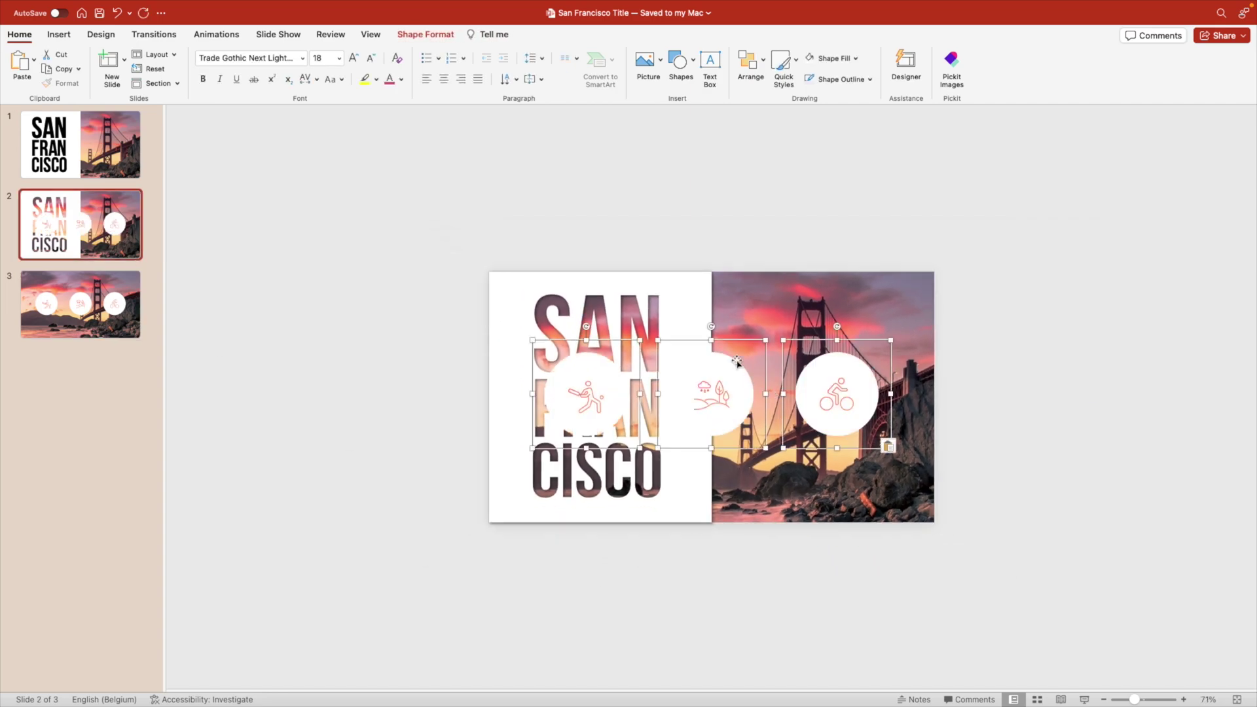
drag(736, 362, 745, 578)
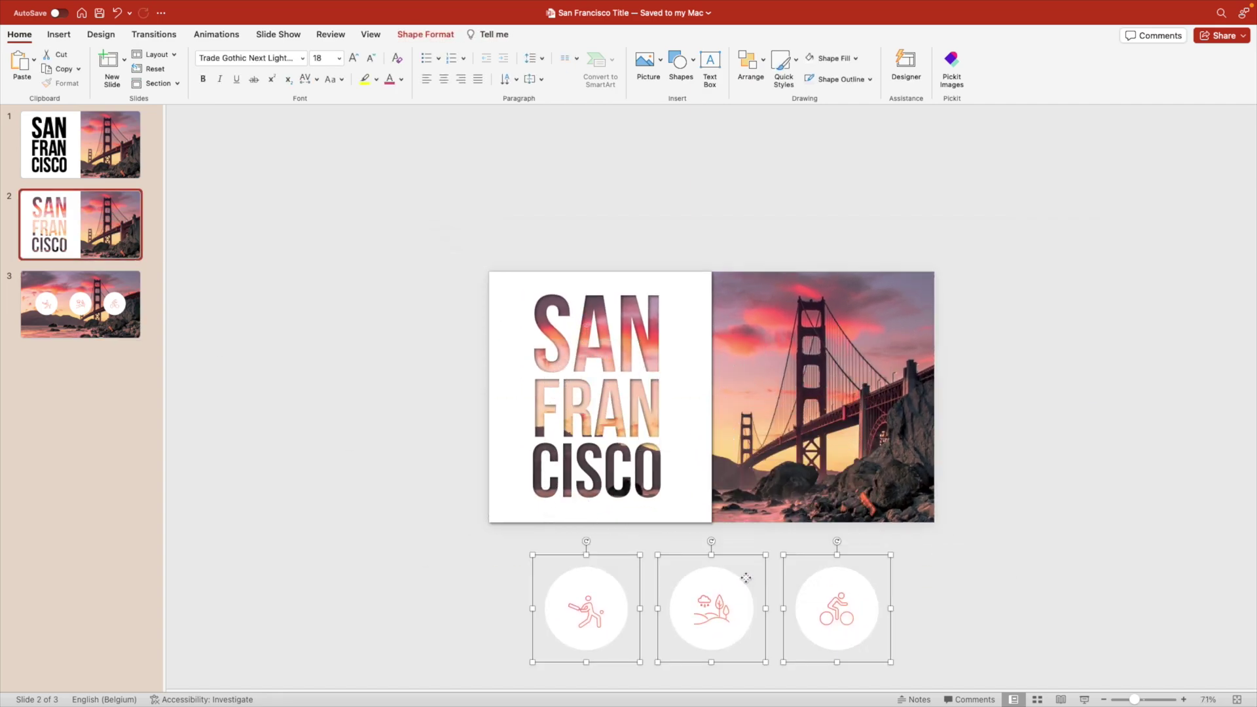
scroll(964, 563, down, 3)
click(903, 553)
drag(638, 532, 629, 635)
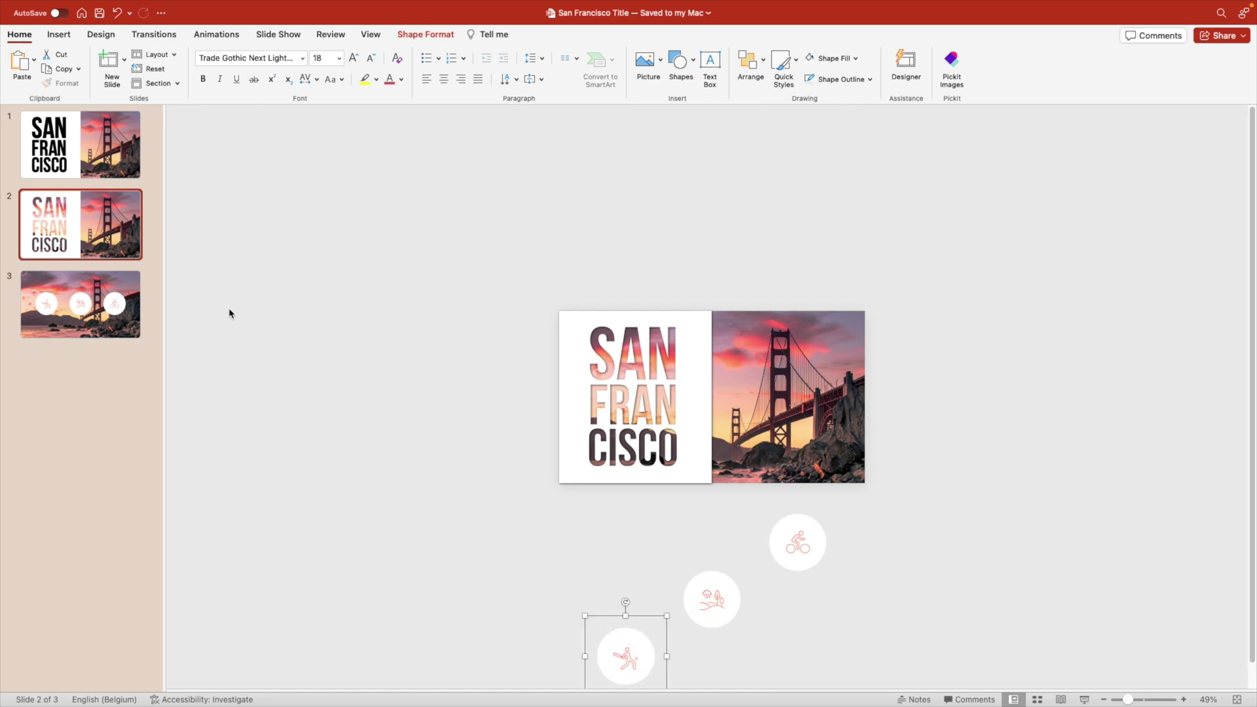
Add a new slide after slide 3 and delete its placeholders to leave it blank.
click(97, 286)
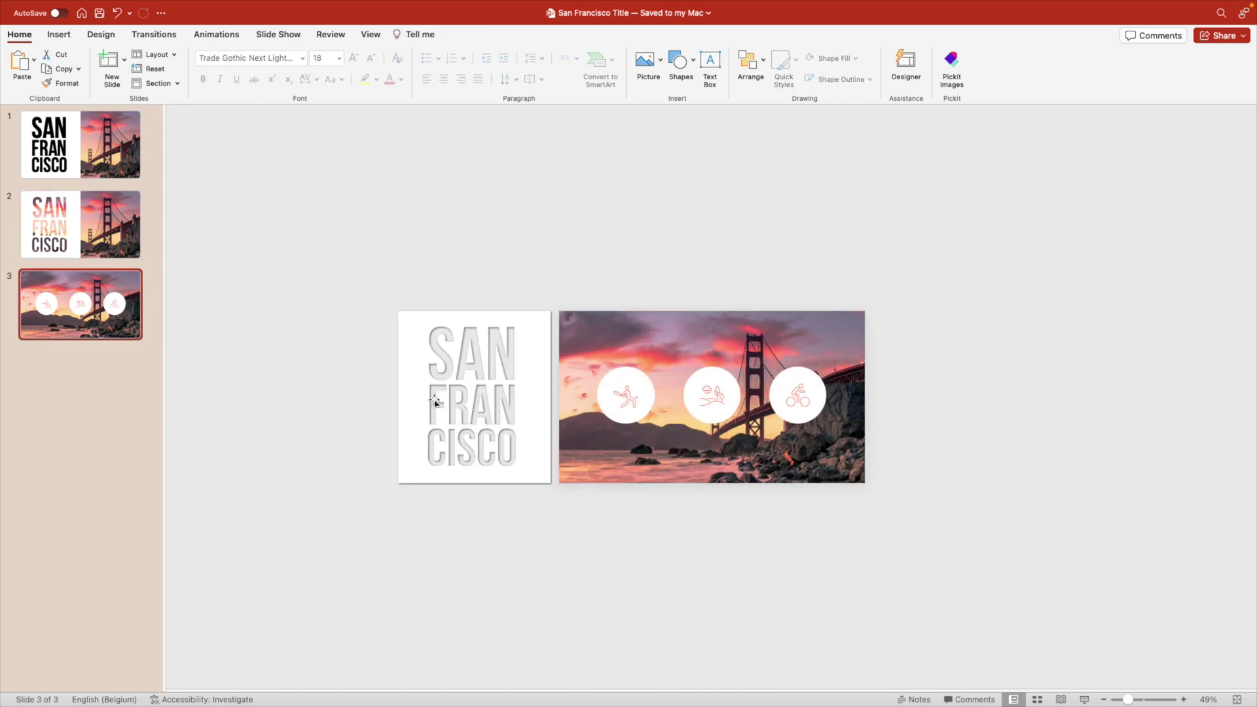
scroll(725, 463, up, 5)
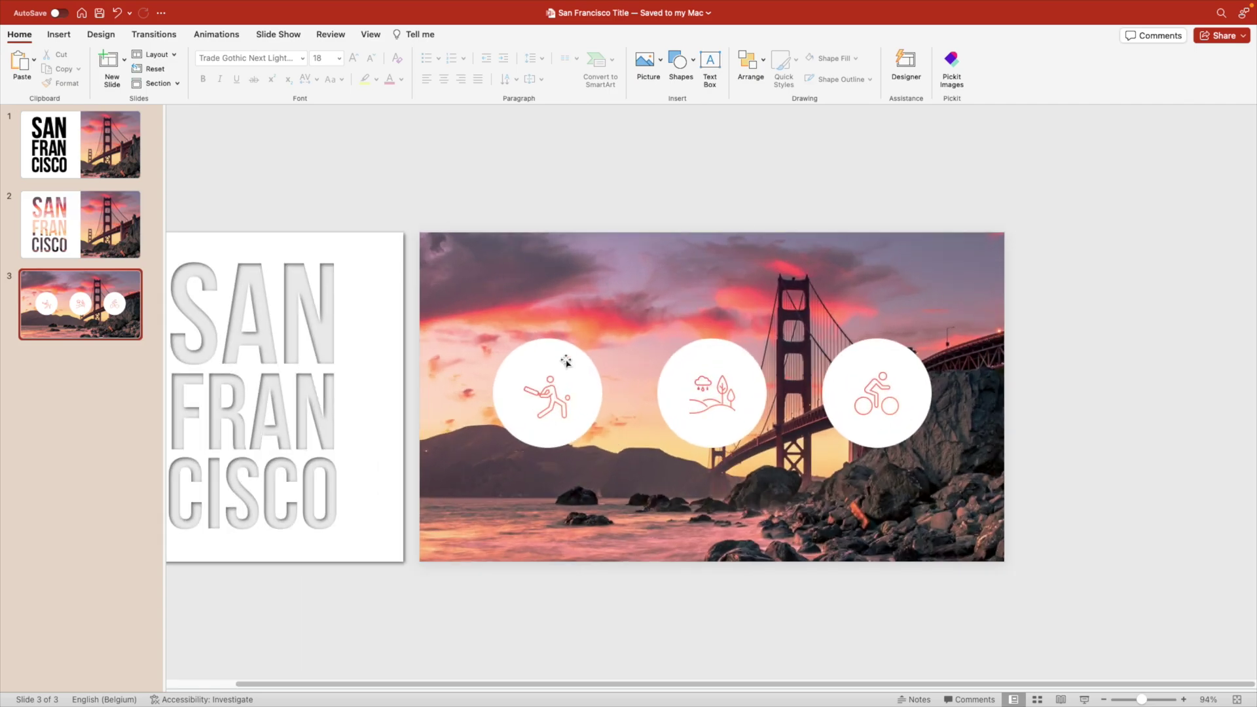
right_click(93, 345)
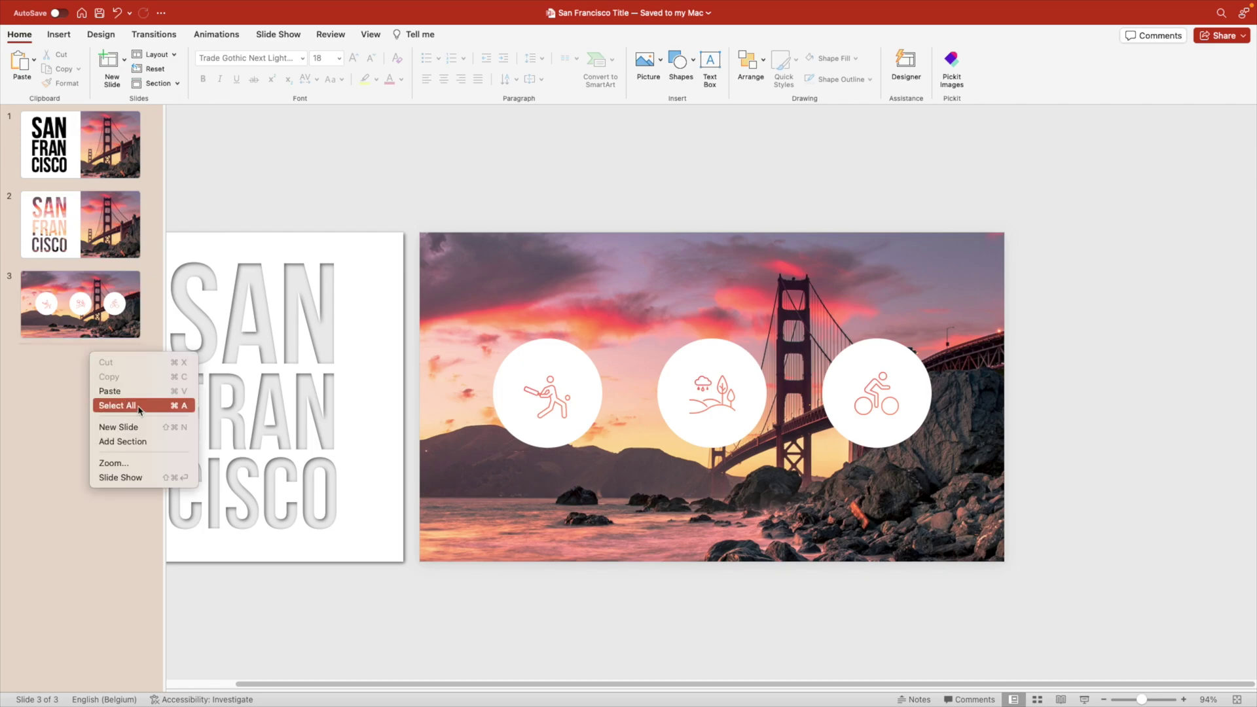
click(111, 427)
drag(277, 214, 980, 583)
key(Delete)
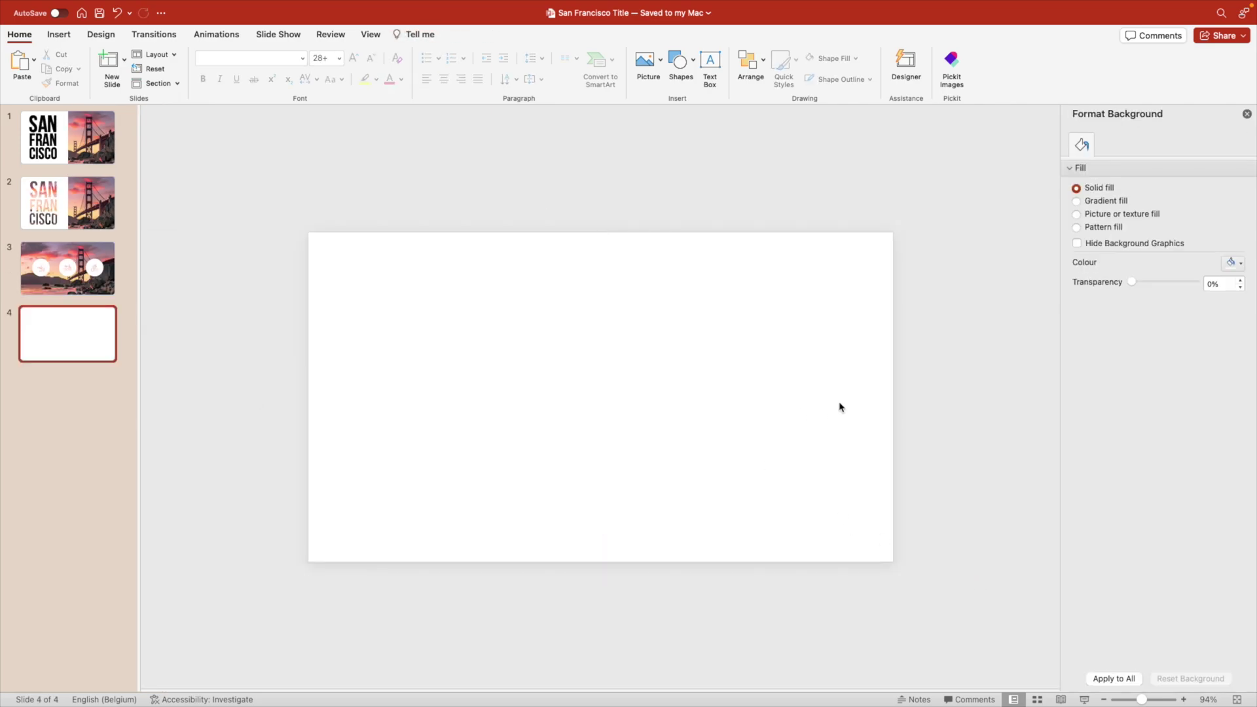
Copy the Golden Gate Bridge photo from slide 3 and paste it onto slide 4.
scroll(632, 419, up, 4)
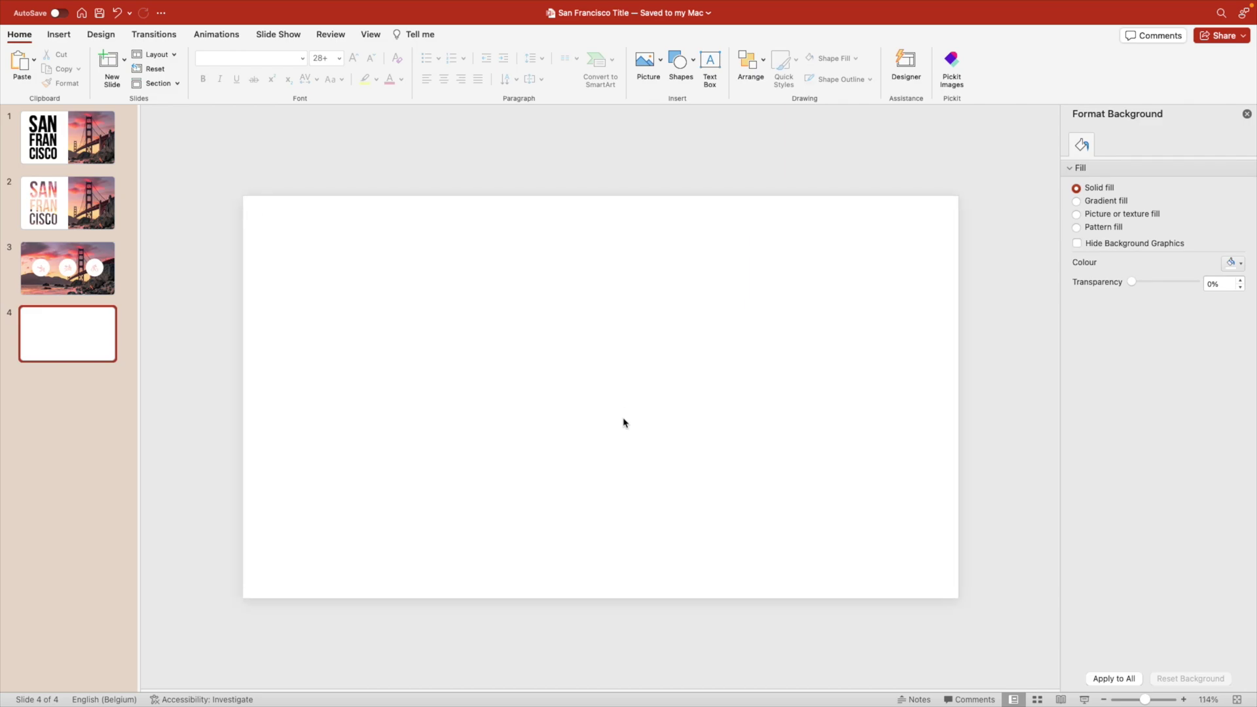
click(111, 282)
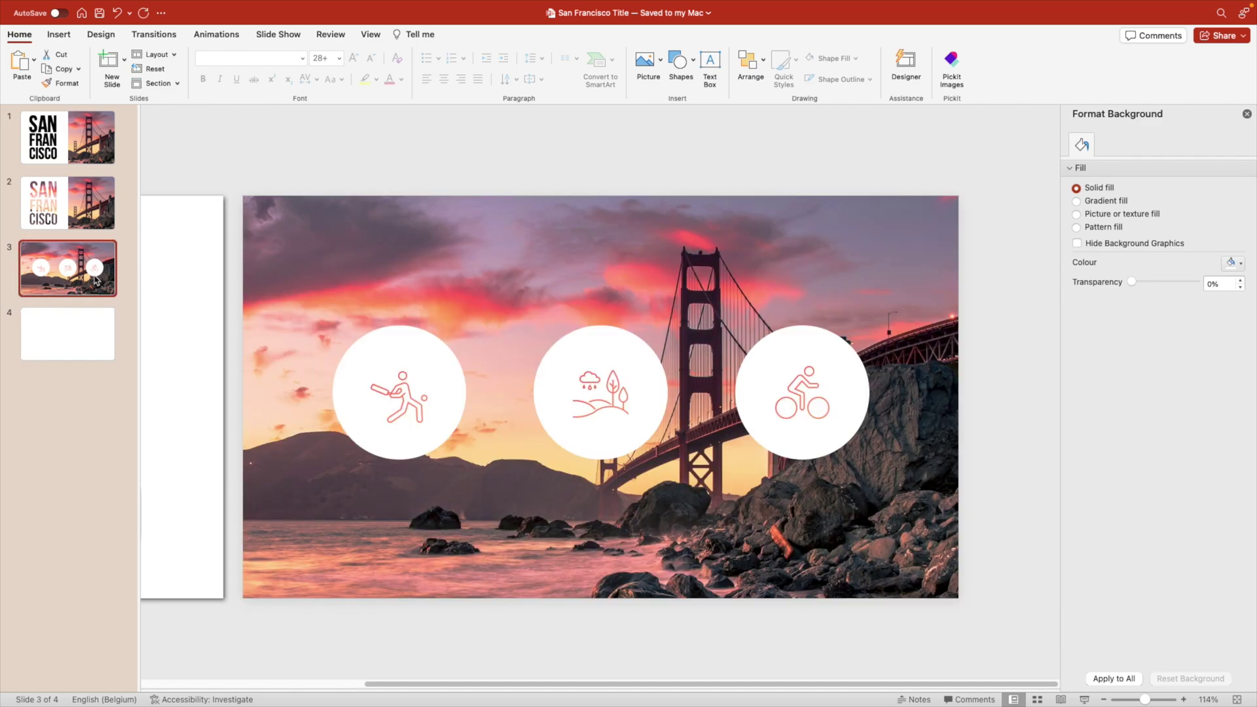
click(244, 375)
key(super+c)
click(112, 330)
key(super+v)
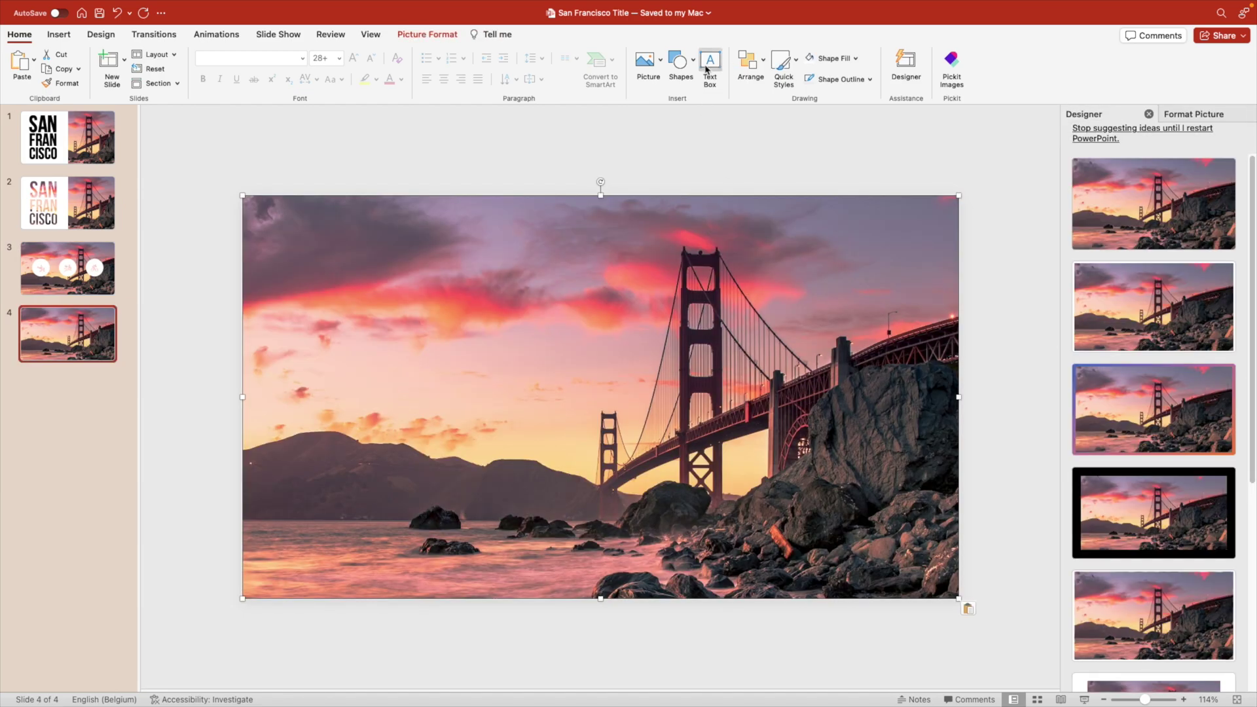
Crop the bridge photo to an oval with 1:1 aspect ratio, reframing the bridge inside.
click(427, 34)
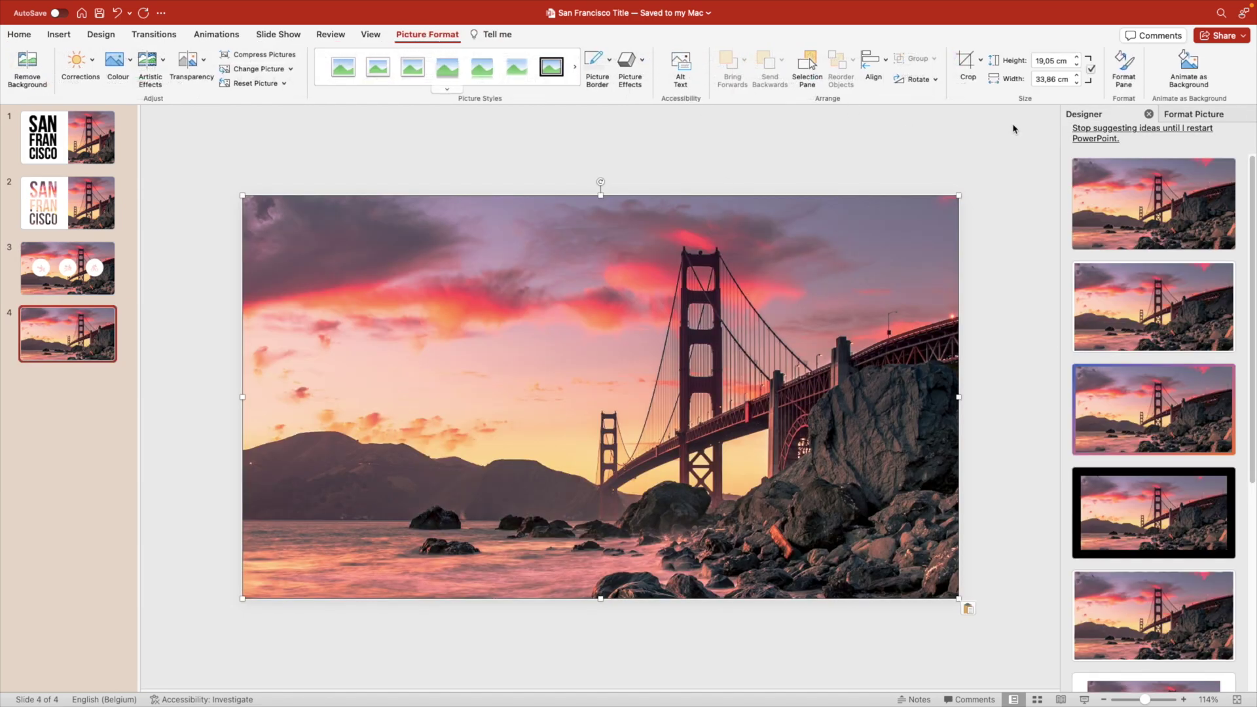
click(980, 60)
mouse_move(1011, 96)
click(627, 166)
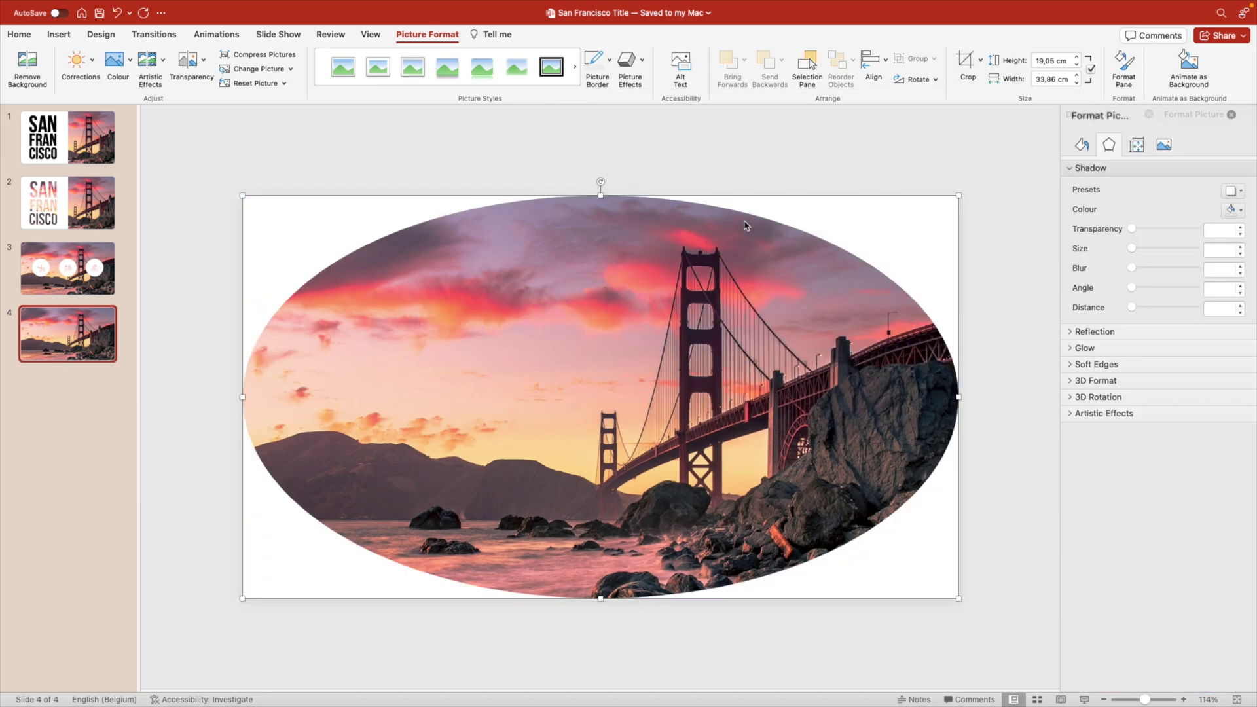
click(980, 59)
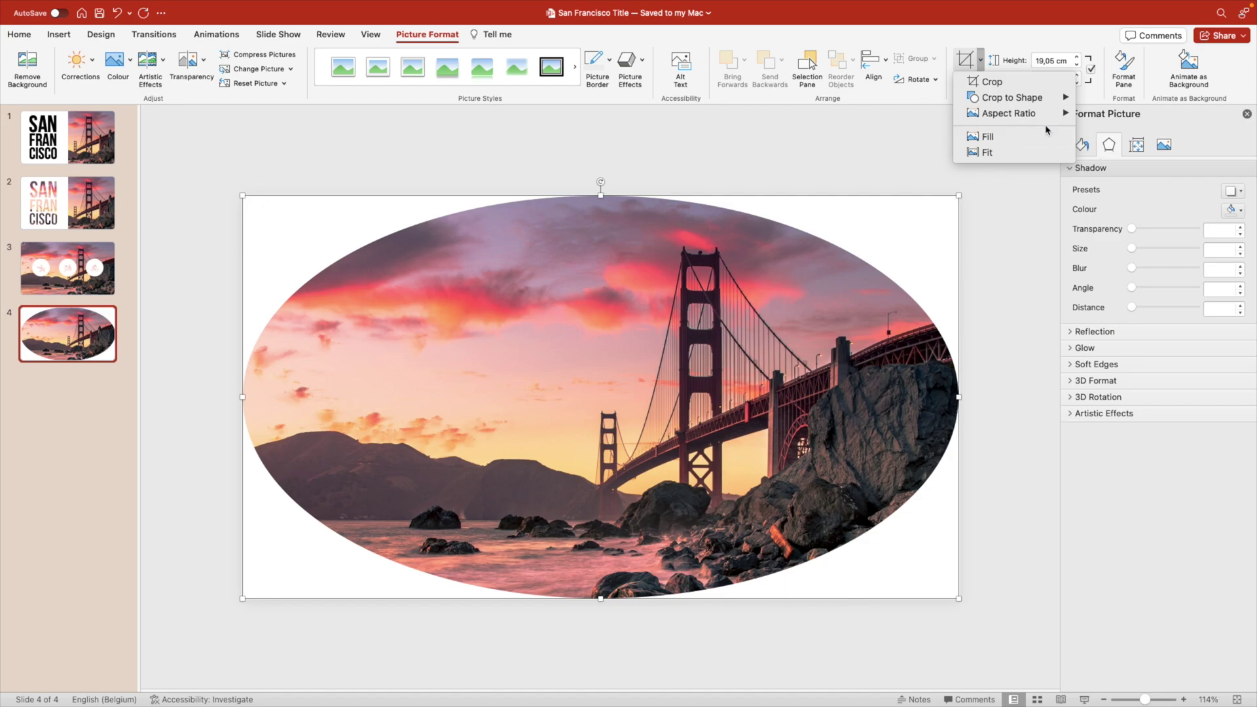
mouse_move(1045, 114)
click(1106, 155)
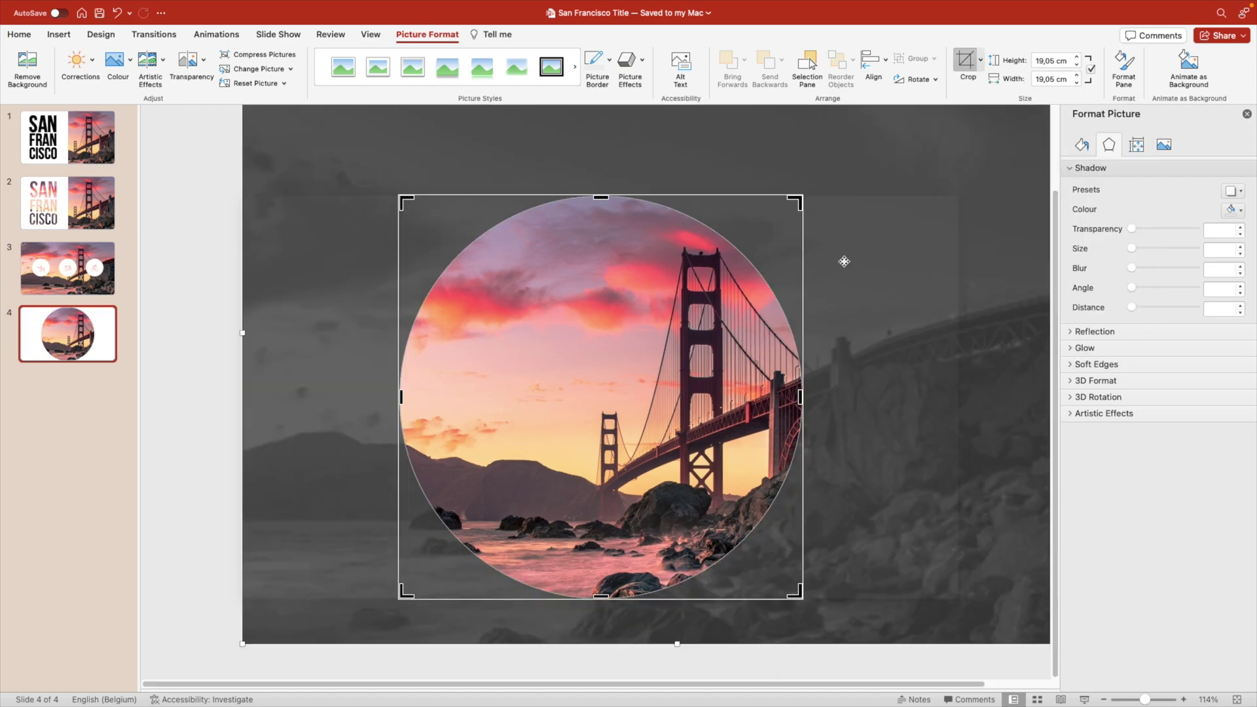
drag(973, 144, 897, 153)
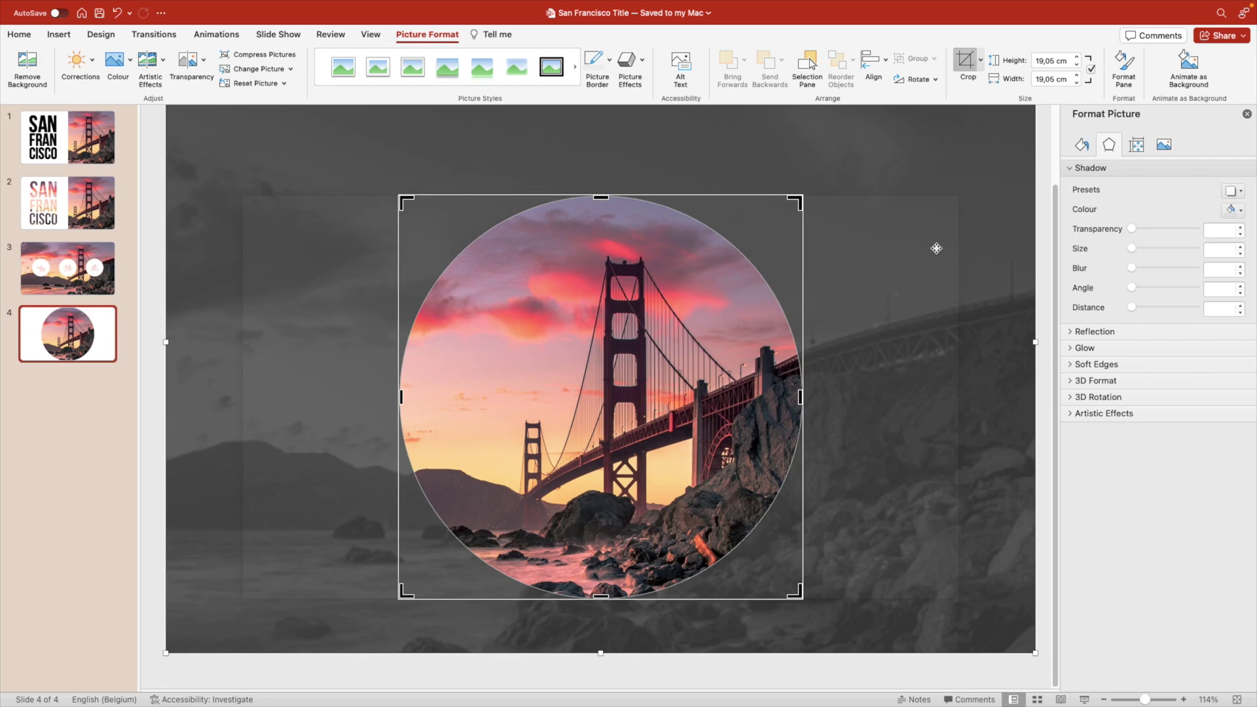
scroll(969, 258, down, 5)
click(868, 379)
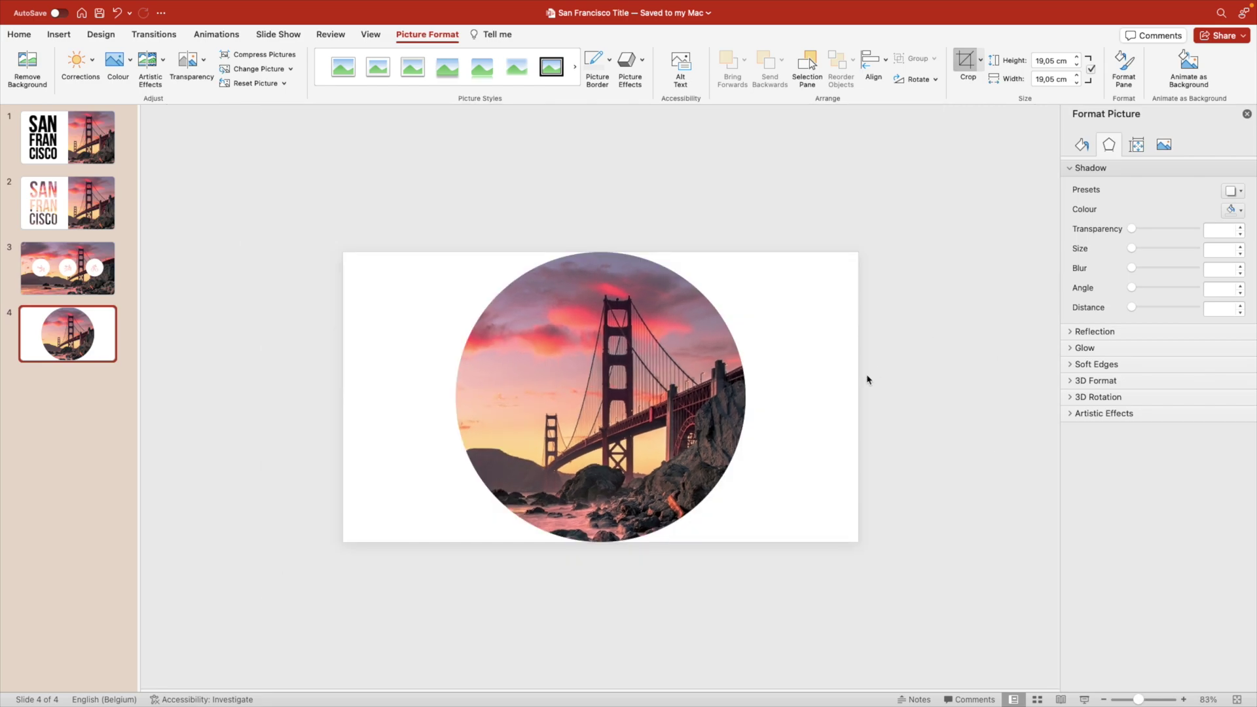
Resize the circular photo to 11.39 cm and position it right of centre.
drag(746, 251, 654, 347)
drag(563, 433, 692, 395)
drag(783, 298, 757, 322)
drag(708, 403, 725, 390)
scroll(826, 404, up, 3)
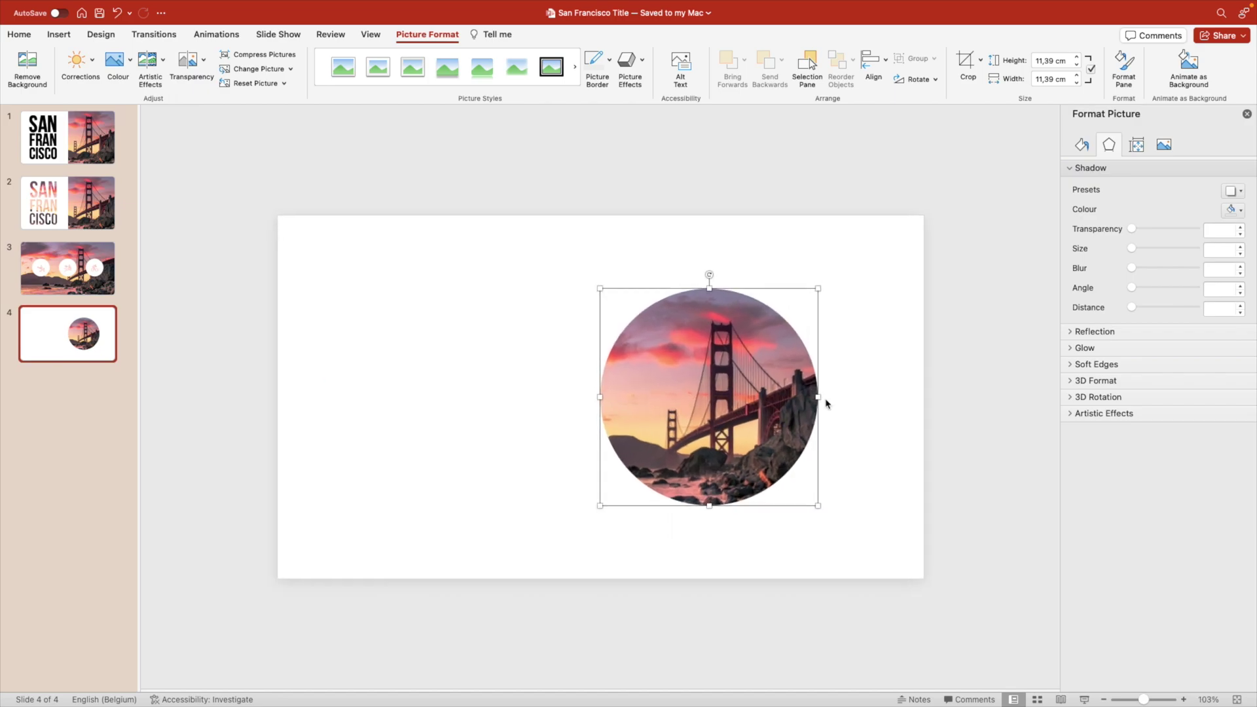
Add a text box left of the circle photo holding the GOLDEN GATE BRIDGE title.
click(890, 362)
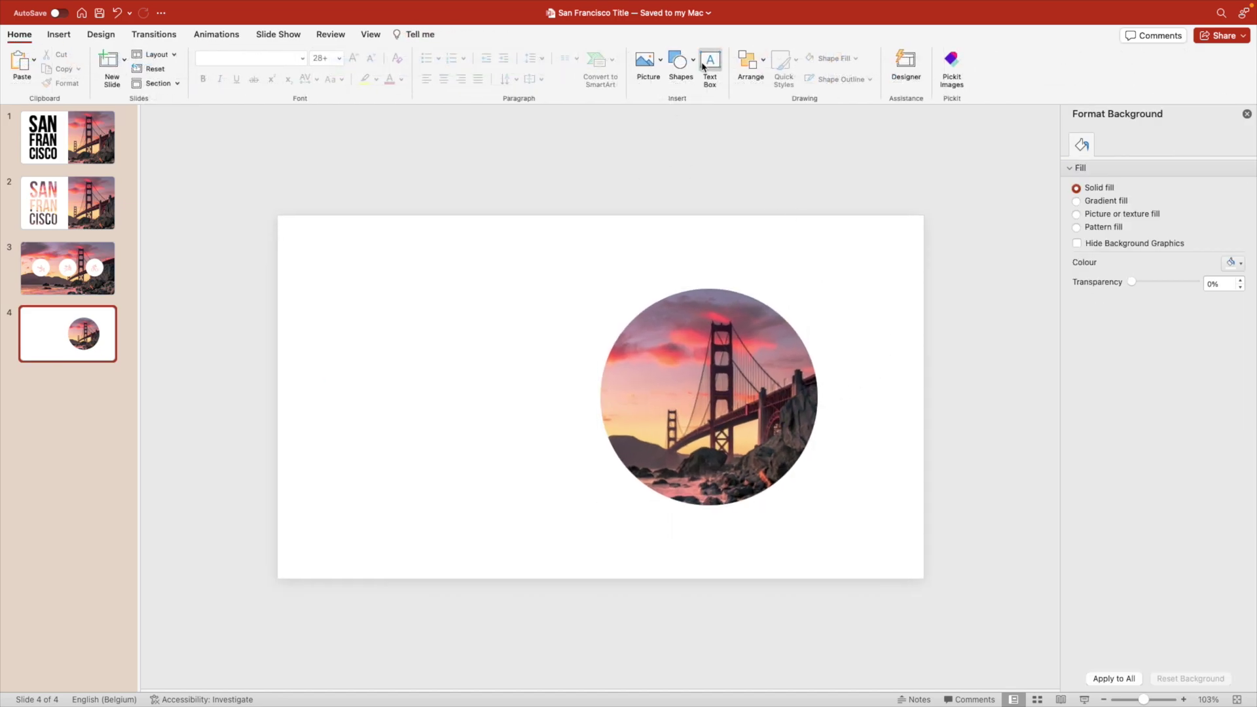
click(710, 62)
drag(336, 336, 564, 381)
text(GOLDEN GATE BRIDGE)
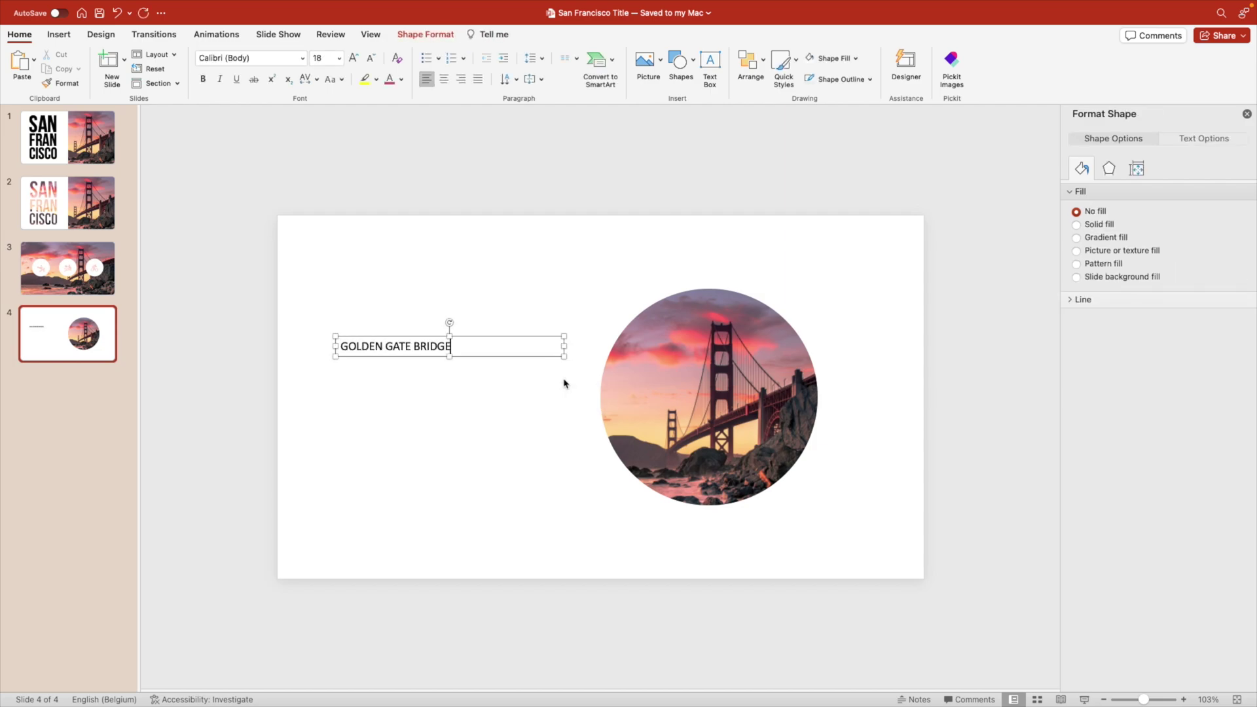
Format the title in Bebas Neue, 50 pt, bold.
key(super+a)
click(245, 57)
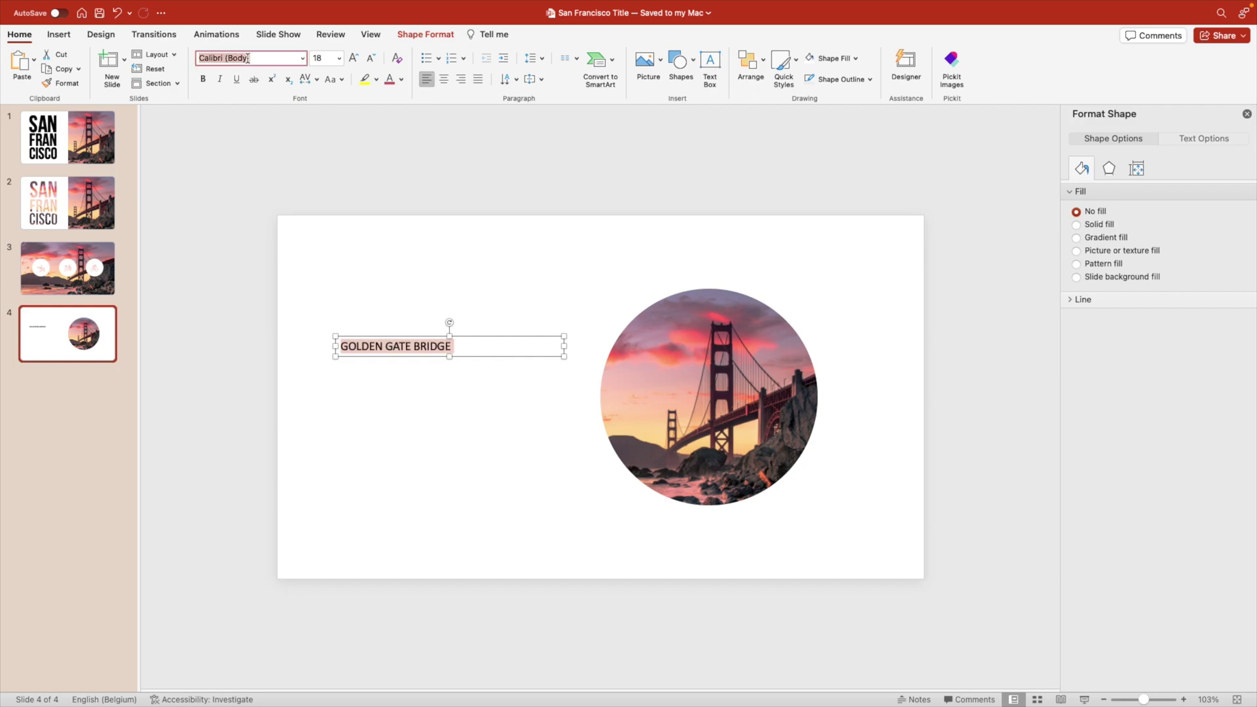
text(Bebas Neue)
key(Return)
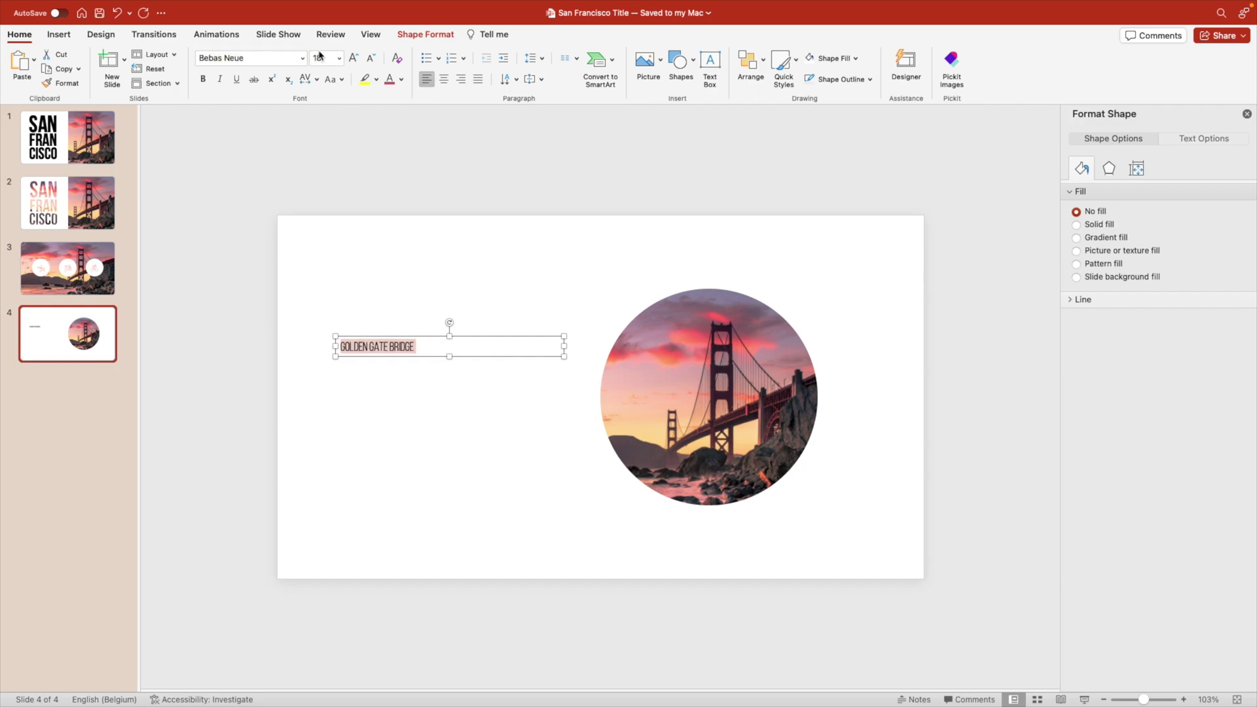
key(super+shift+period)
key(super+shift+period)
key(super+shift+period)
key(super+shift+period)
key(super+shift+period)
key(super+shift+period)
key(super+shift+period)
key(super+shift+period)
click(320, 58)
text(50)
key(Return)
key(super+b)
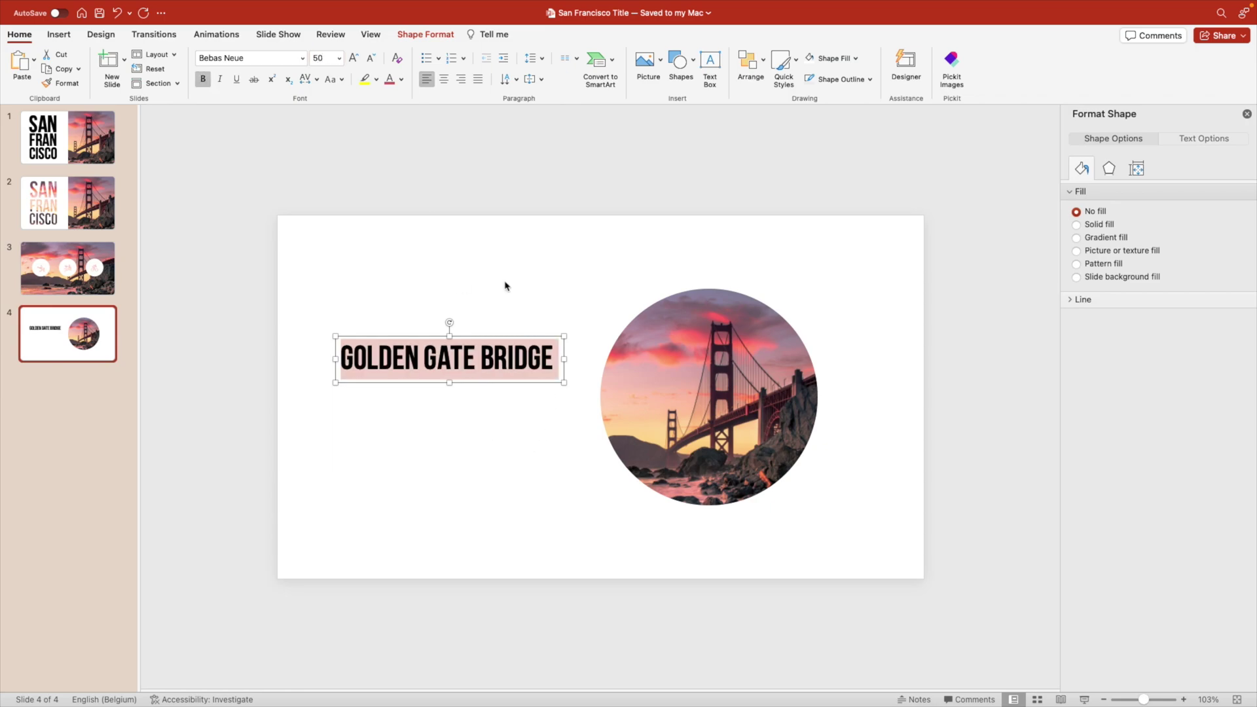
Give the title text a horizontal linear gradient fill and nudge it slightly up.
click(401, 79)
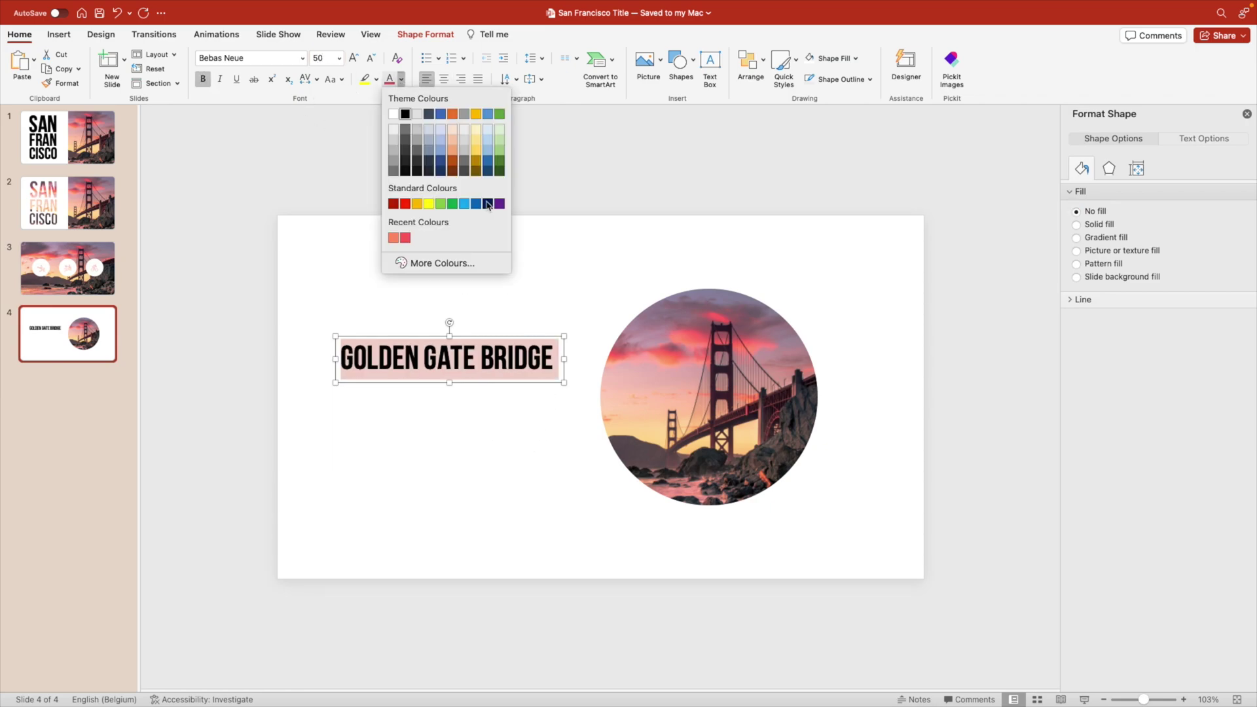
click(1188, 139)
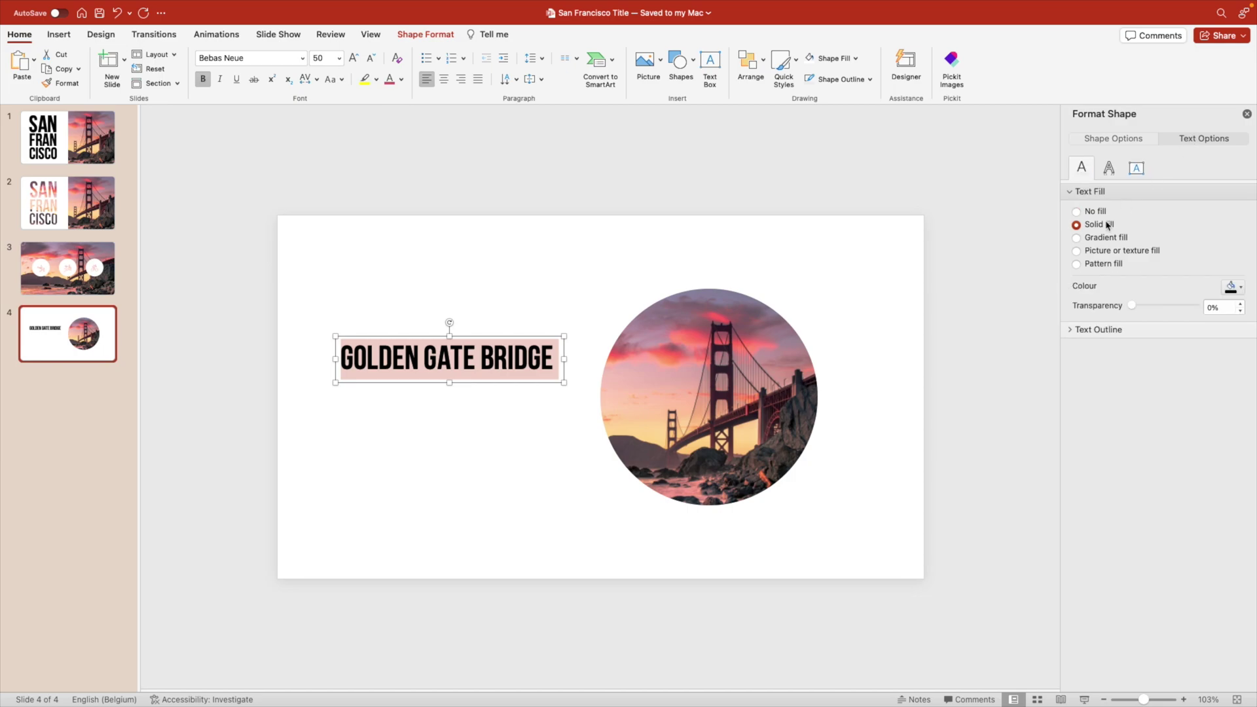
click(1100, 238)
click(1232, 327)
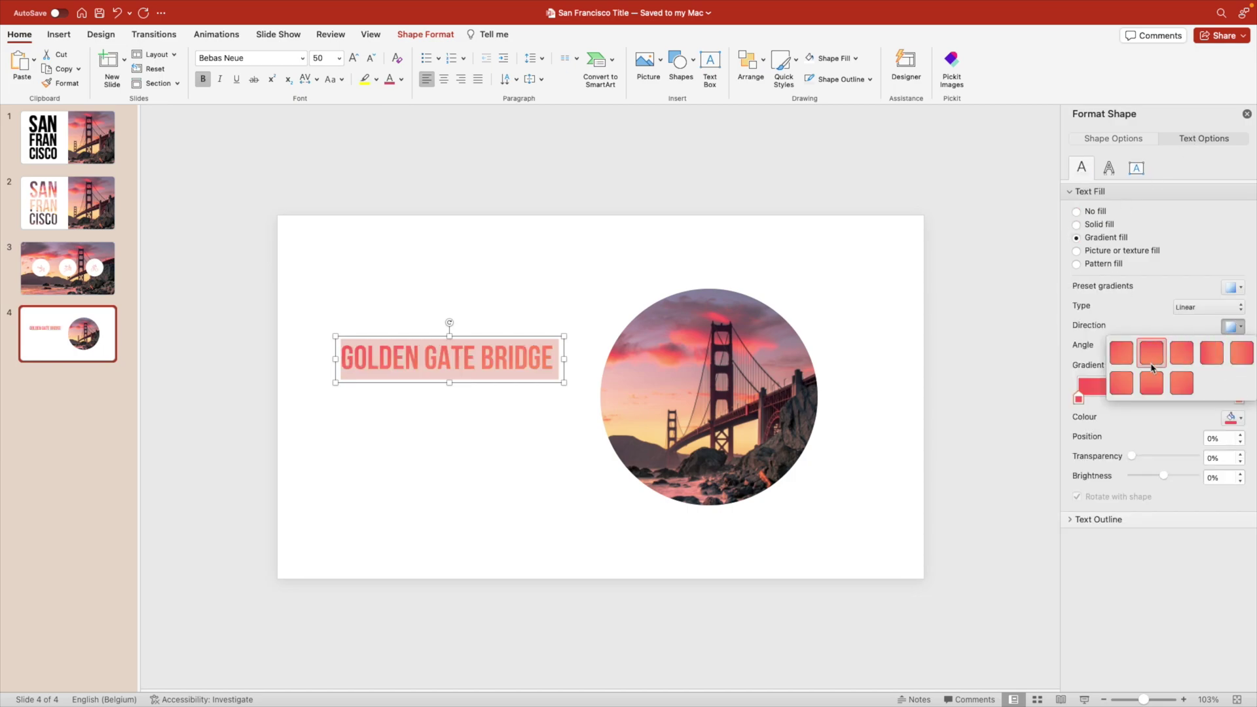
click(1212, 353)
click(671, 263)
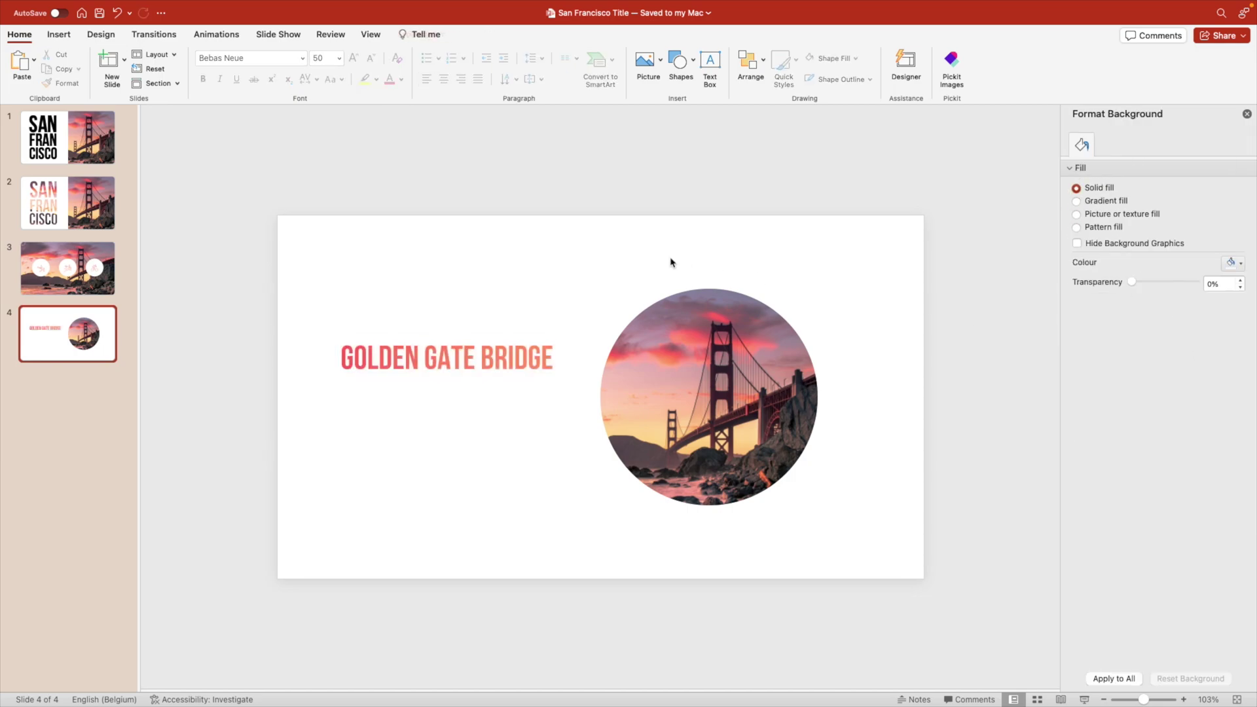
drag(528, 329, 527, 320)
key(Escape)
click(692, 71)
click(715, 65)
click(713, 63)
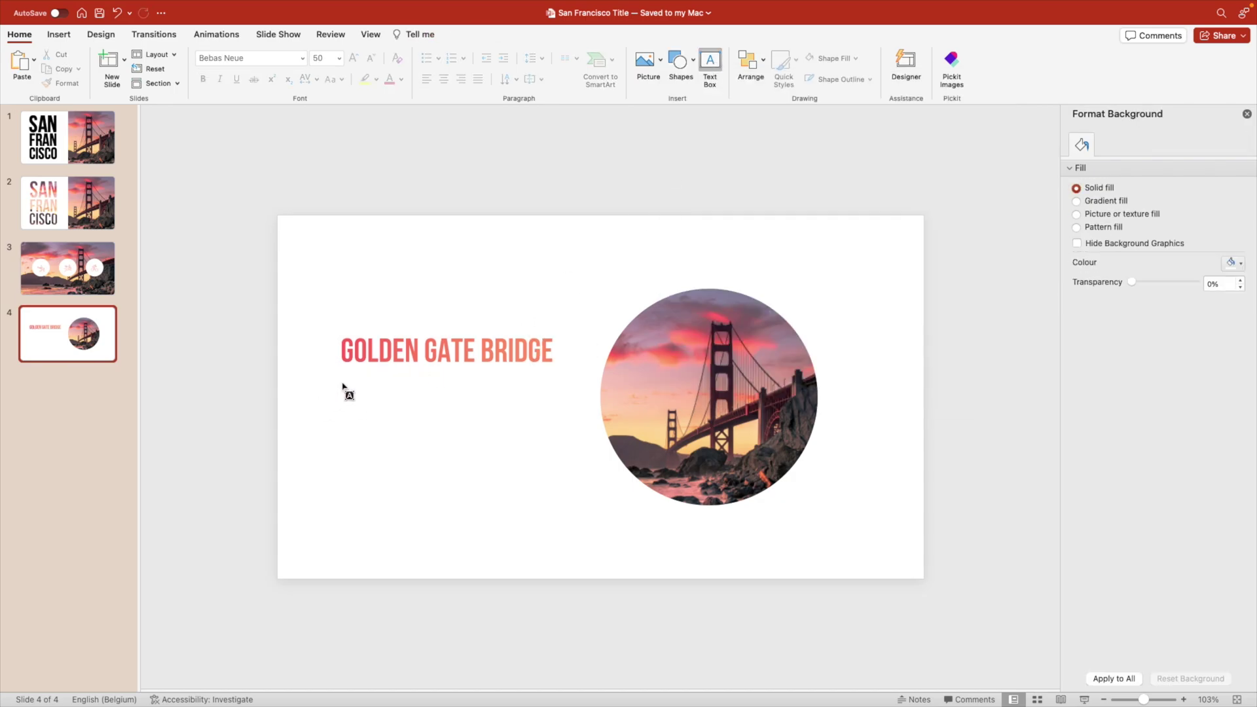
Add a body text box of two Lorem ipsum paragraphs in Montserrat ExtraLight 12 pt.
drag(342, 385, 582, 528)
text(Lorem ipsum dolor sit amet, consectetur adipiscing elit, sed do eiusmod tempor incididunt ut labore et dolore magna aliqua. Ut enim ad minim veniam, quis nostrud exercitation ullamco laboris nisi ut aliquip ex ea commodo consequat.  Duis aute irure dolor in reprehenderit in voluptate velit esse cillum dolore eu fugiat nulla pariatur. Excepteur sint occaecat cupidatat non proident, sunt in culpa qui officia deserunt mollit anim id est laborum.)
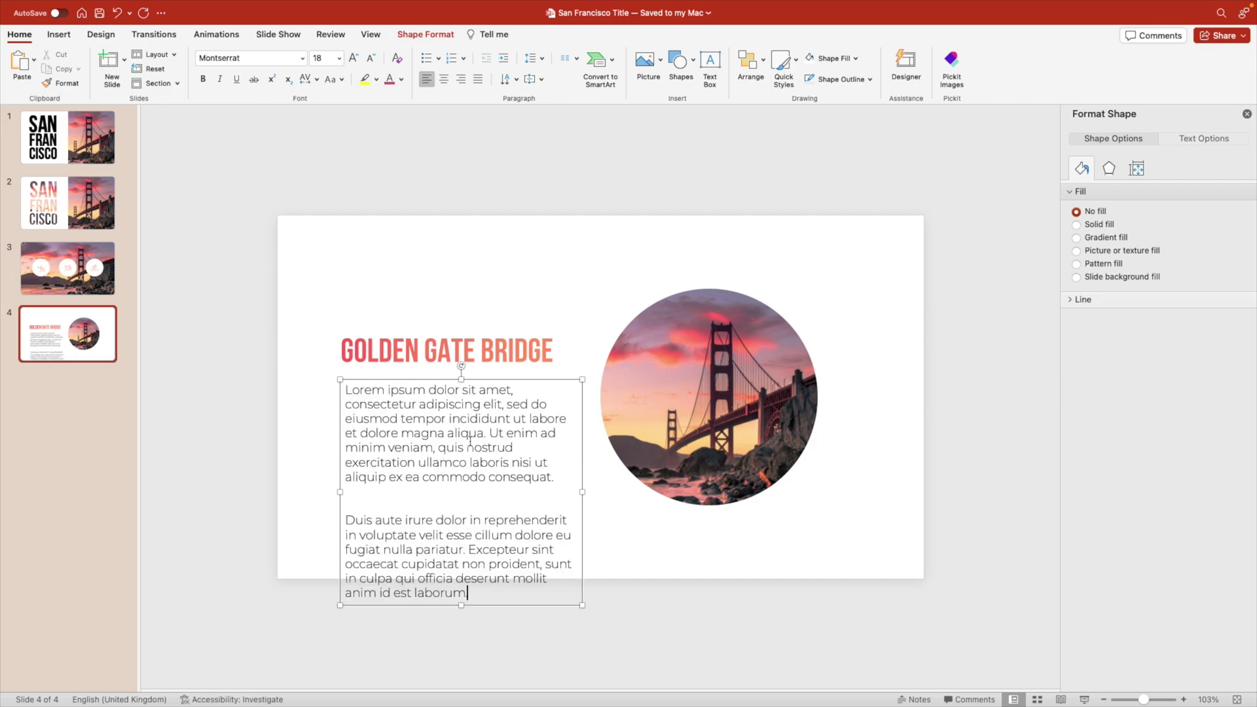
key(super+a)
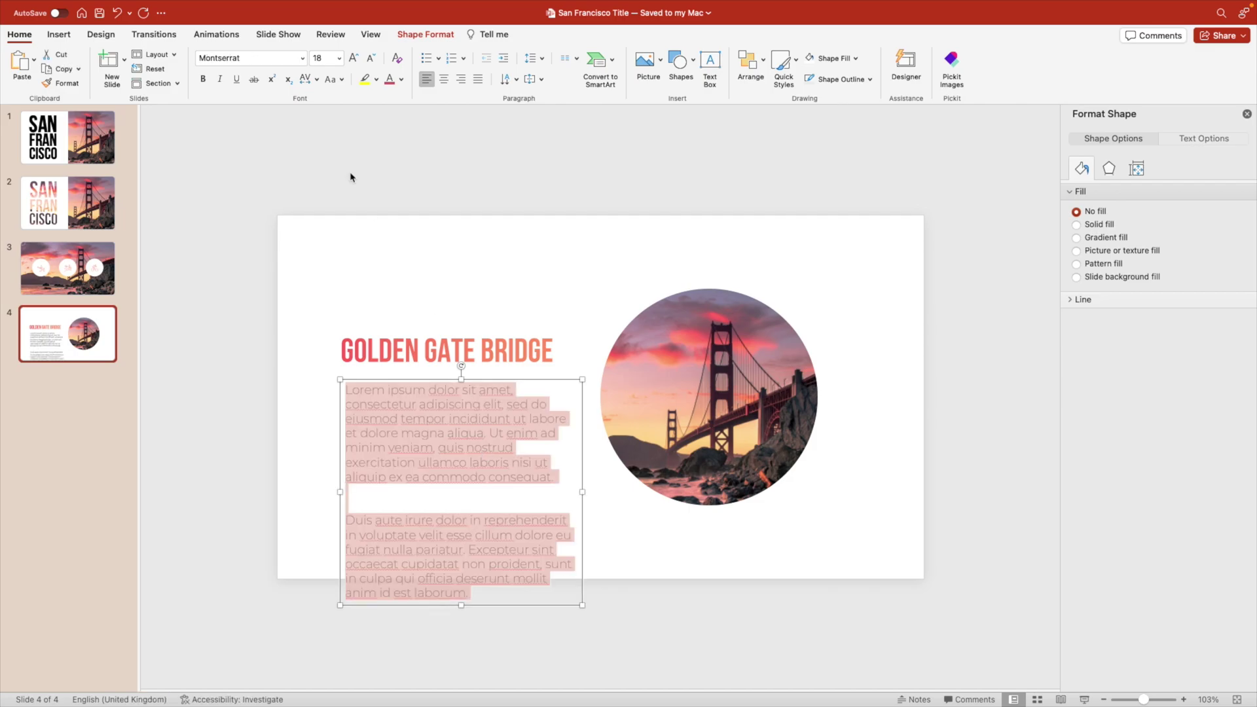
click(305, 59)
mouse_move(296, 197)
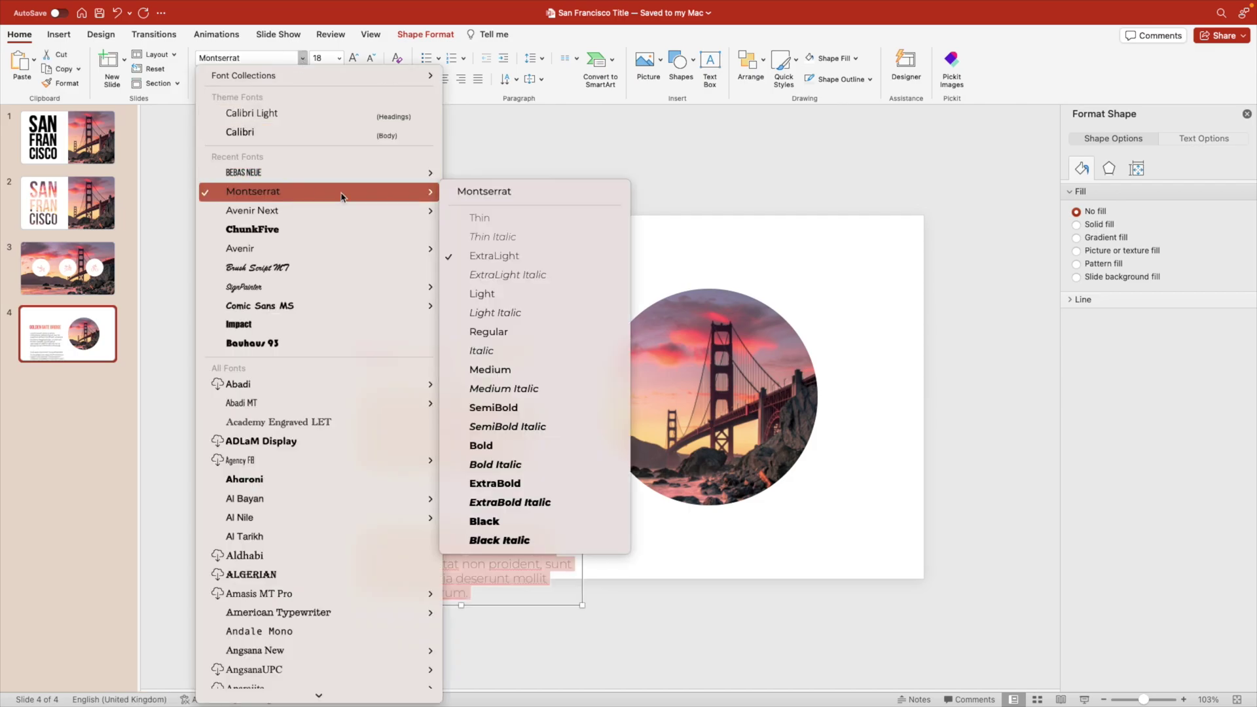
click(482, 256)
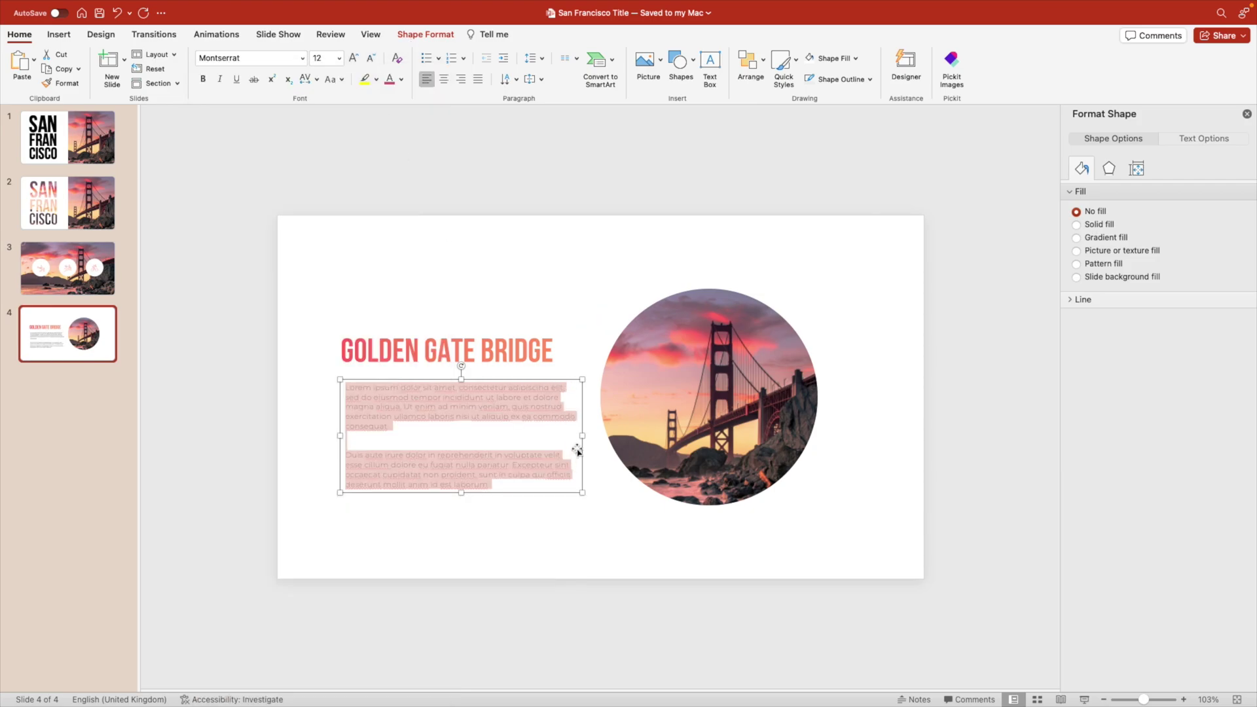
Adjust the title and body position and duplicate the title up to the slide top.
drag(531, 328, 513, 328)
drag(466, 486, 469, 487)
click(550, 533)
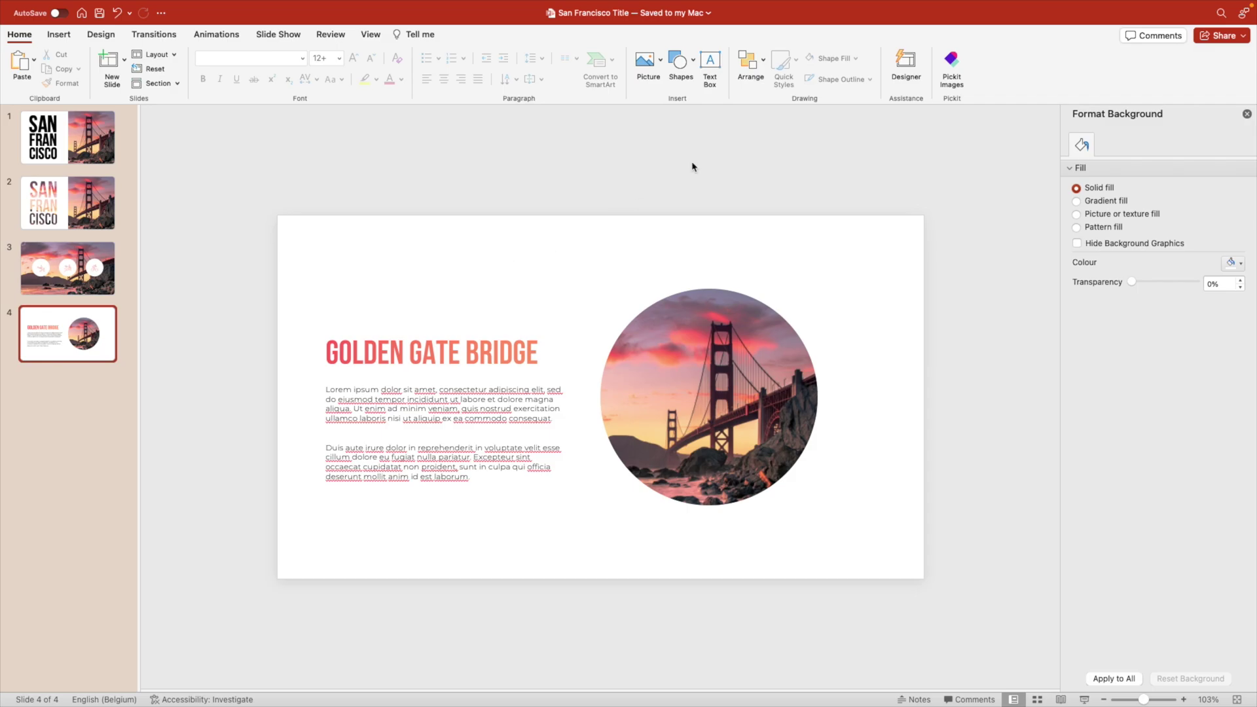
drag(466, 347, 477, 244)
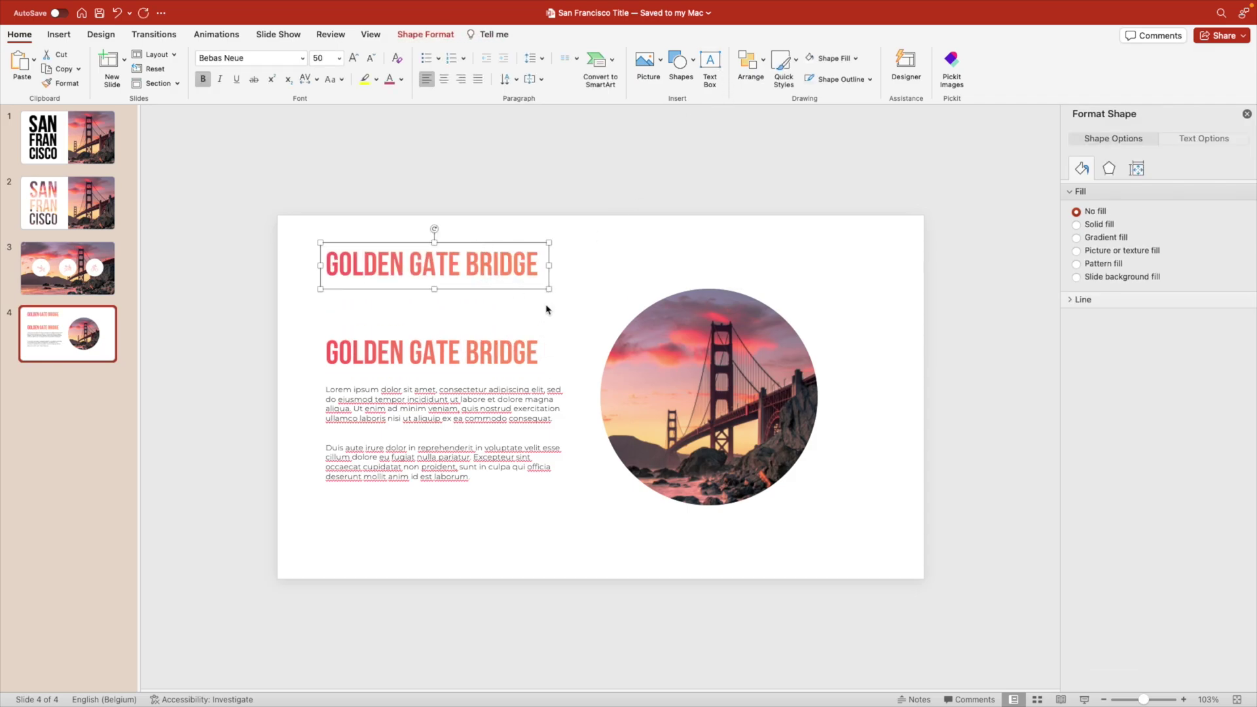
Resize the copied title box so it spans the top of the slide.
scroll(547, 309, down, 5)
scroll(583, 368, up, 3)
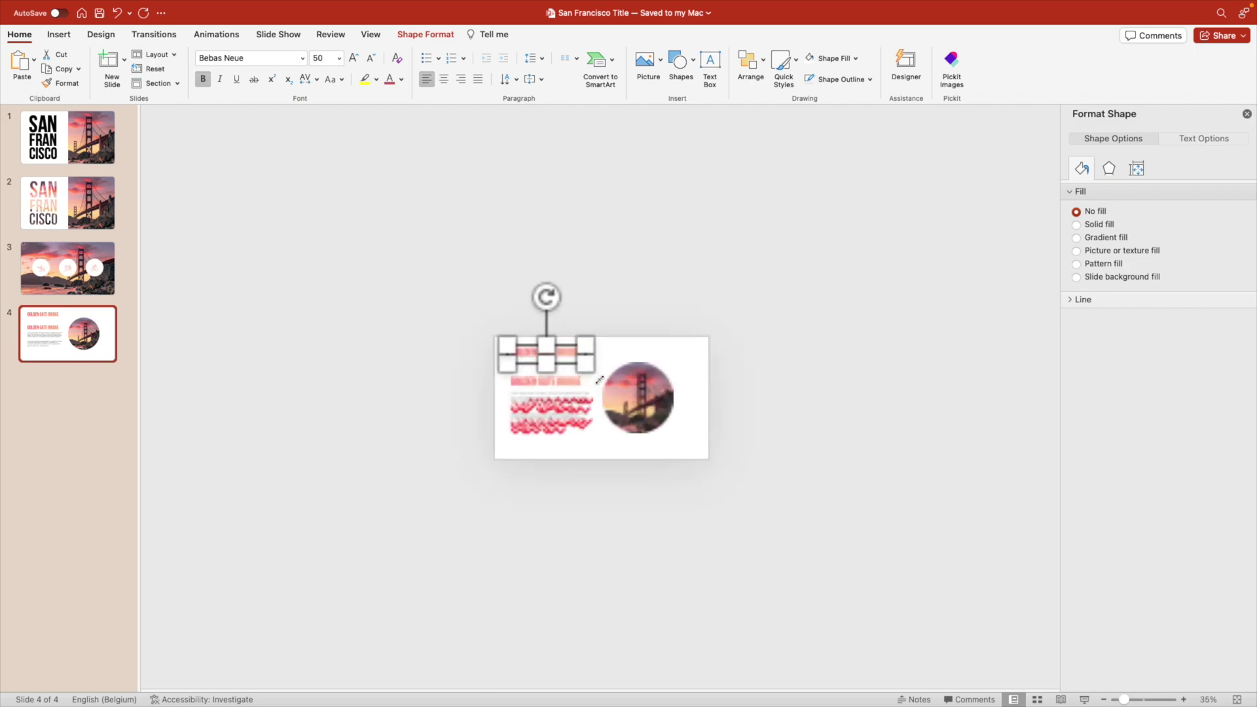
drag(598, 378, 645, 381)
drag(400, 331, 491, 331)
drag(689, 336, 709, 357)
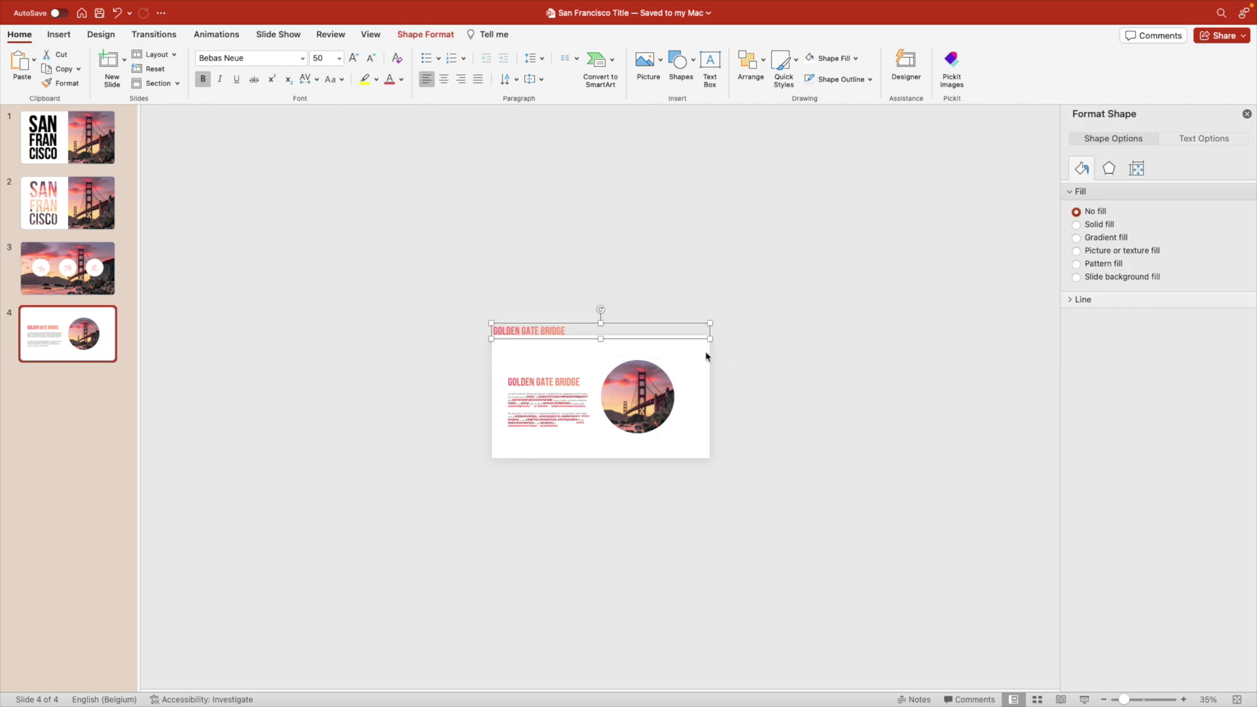
Retype the copied title as SAN FRANCISCO and set it to 202 pt.
triple_click(548, 329)
text(SAN FRANCISCO)
triple_click(548, 330)
click(354, 58)
click(354, 58)
click(353, 58)
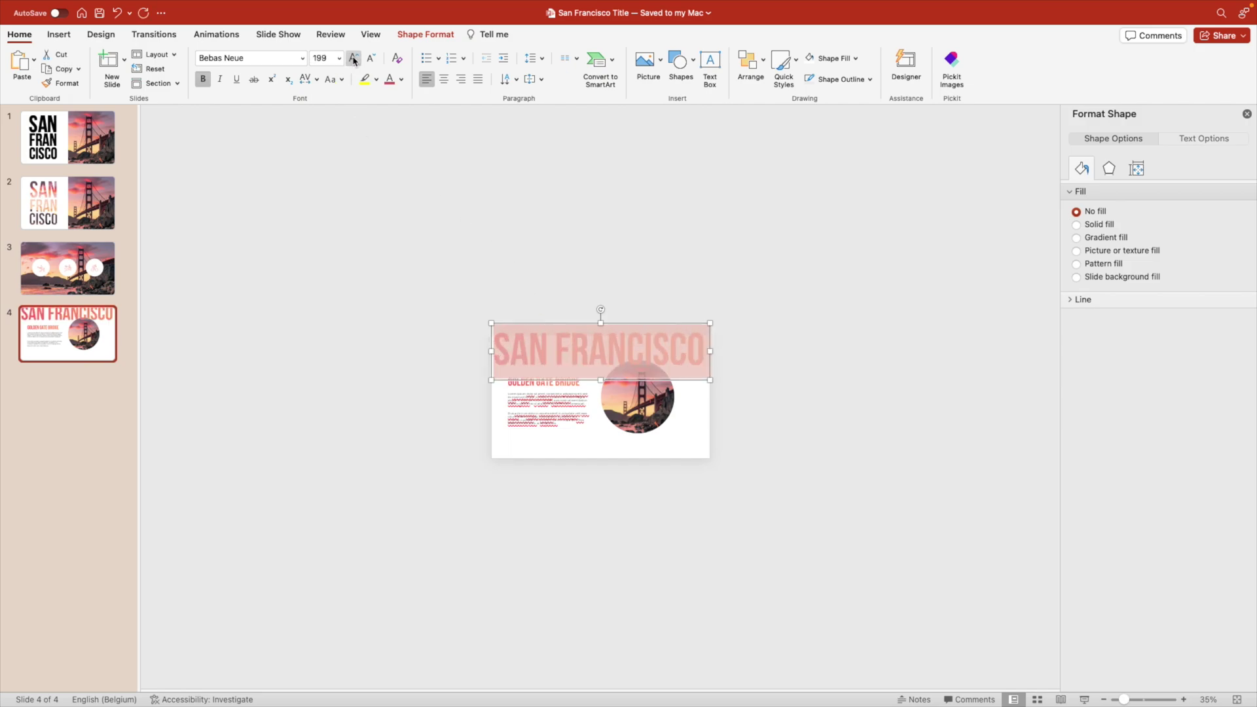
click(319, 57)
text(202)
key(Return)
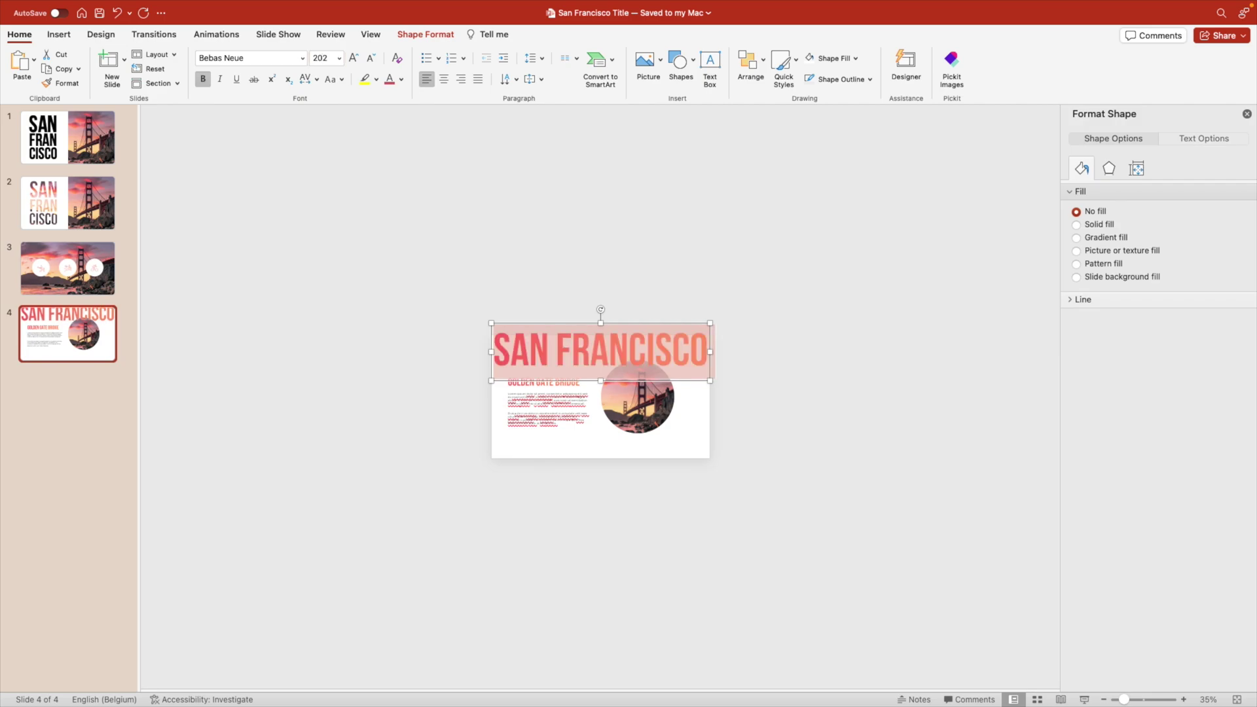
Give the text a gradient fill with both stops almost fully transparent.
click(1189, 139)
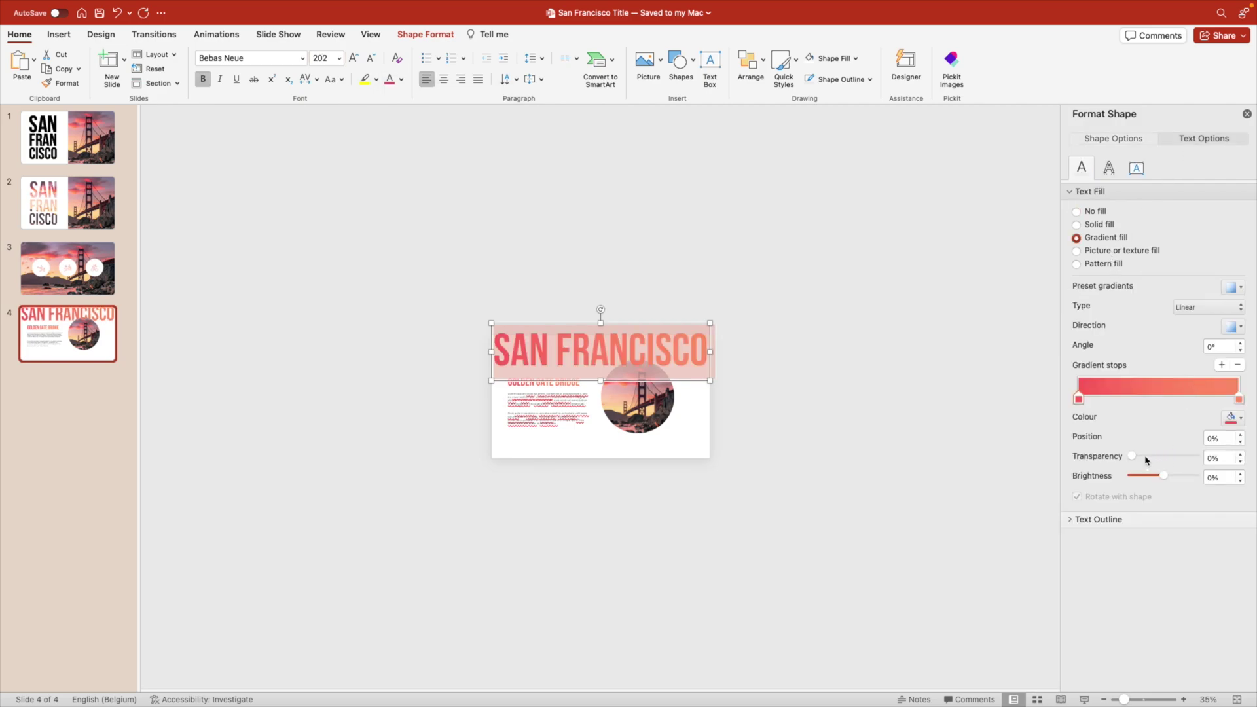
drag(1132, 459, 1194, 460)
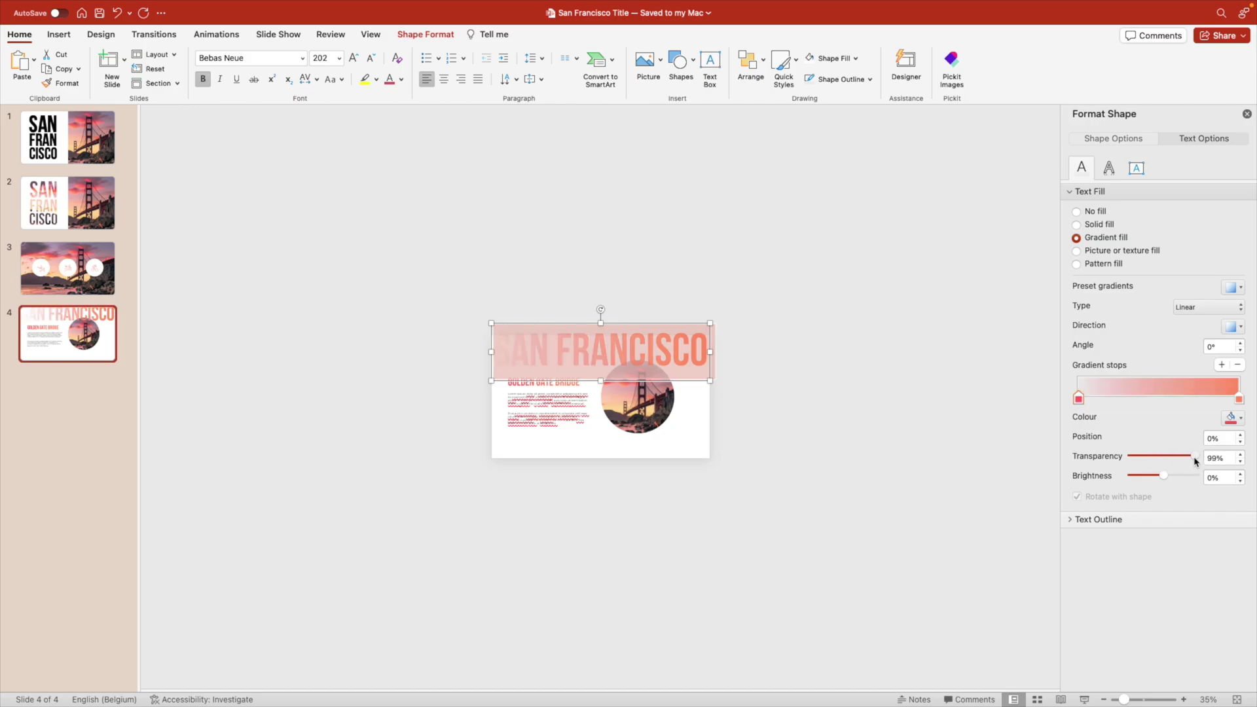
click(1238, 399)
drag(1136, 462, 1158, 454)
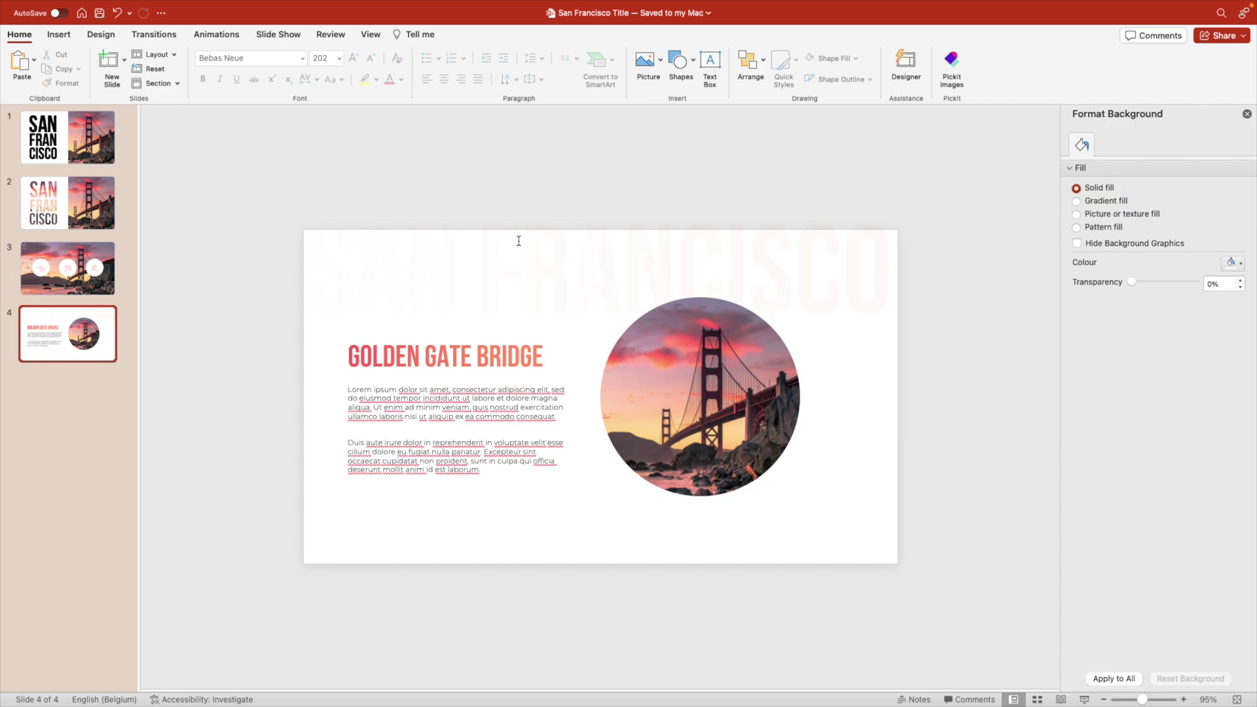
Nudge the watermark down slightly and enlarge it to 210 pt.
click(550, 200)
drag(552, 198, 551, 209)
click(352, 60)
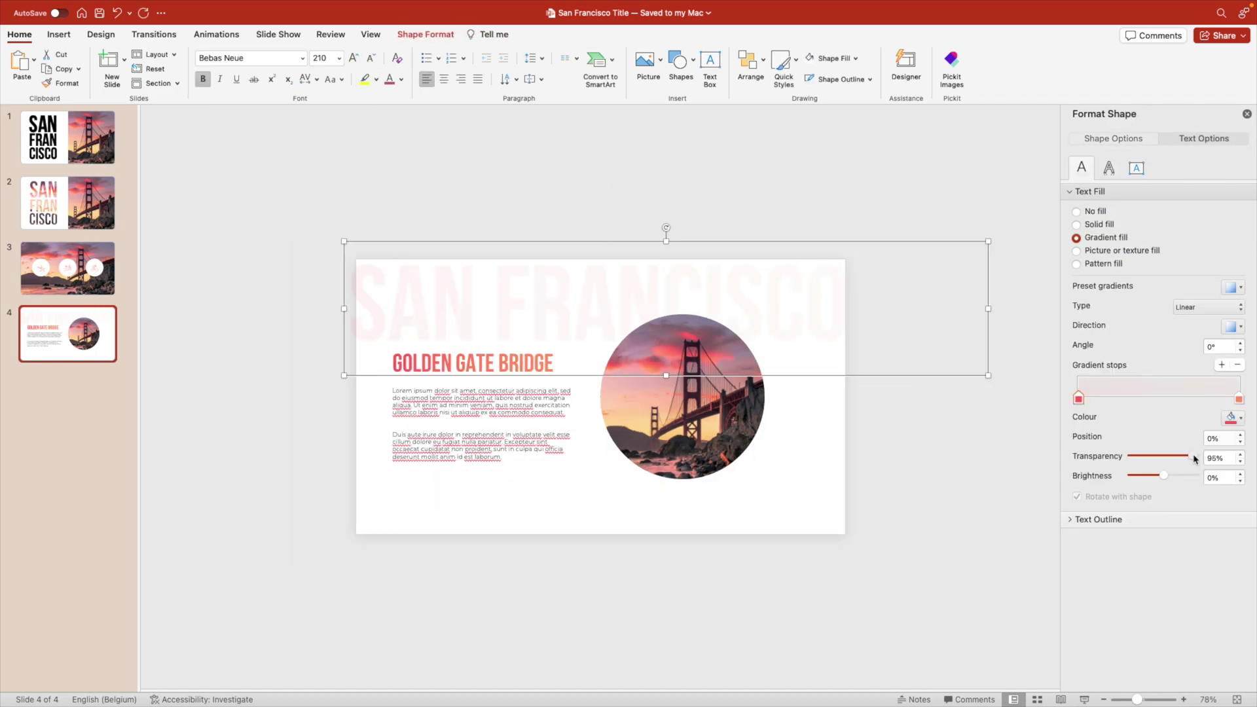
click(1238, 401)
click(791, 440)
scroll(740, 468, up, 3)
click(770, 265)
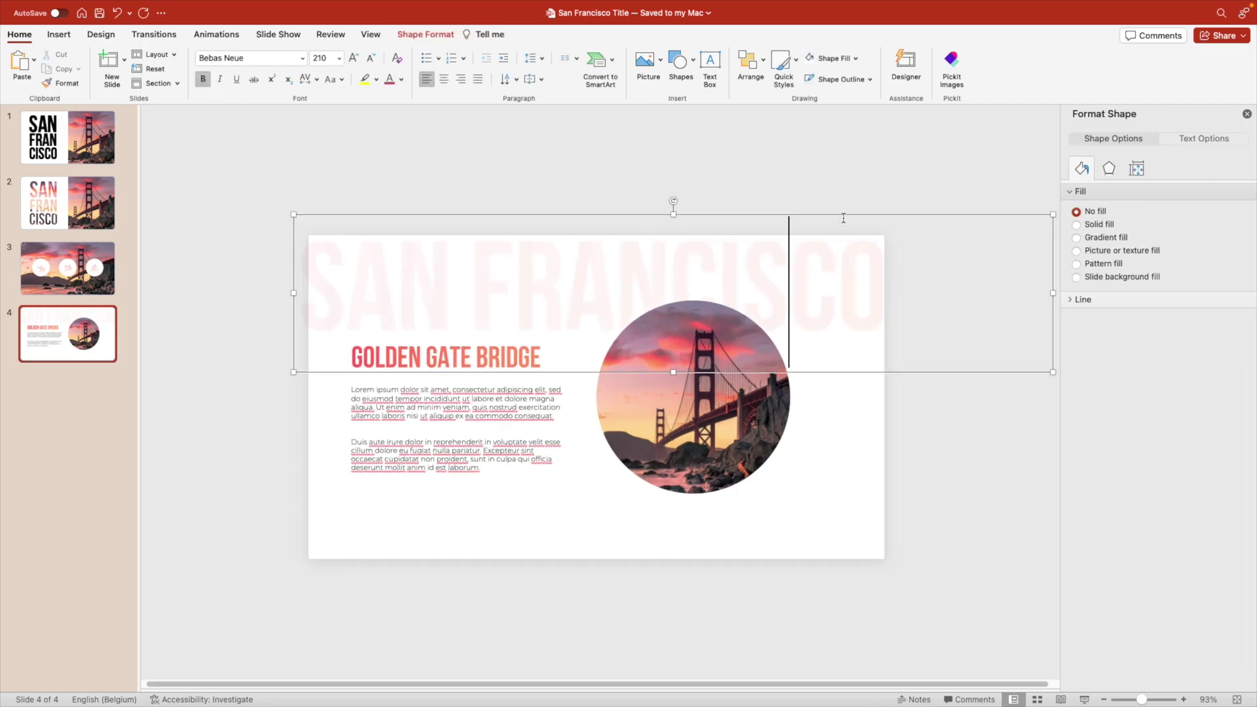
Draw a white, outline-free circle slightly larger than the bridge photo.
click(1207, 140)
key(Escape)
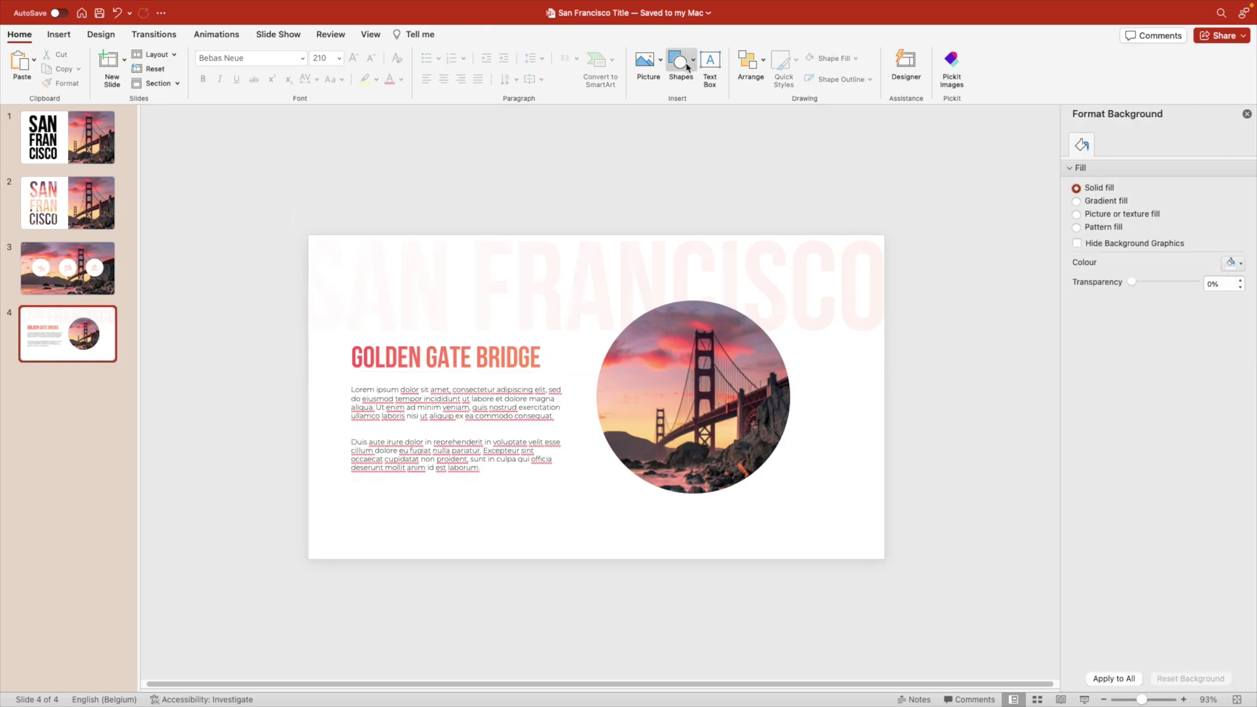
click(680, 60)
click(843, 105)
mouse_move(556, 281)
mouse_down()
mouse_move(752, 463)
mouse_move(684, 401)
mouse_up()
click(371, 61)
click(388, 59)
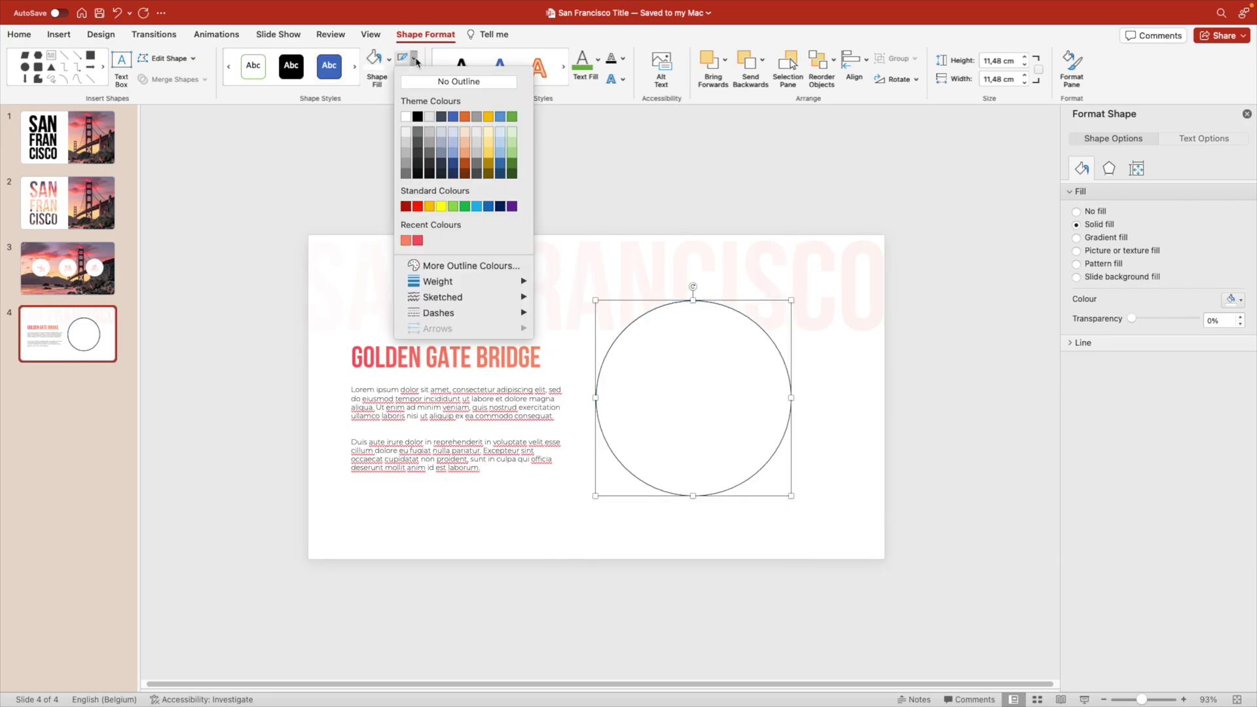
click(571, 208)
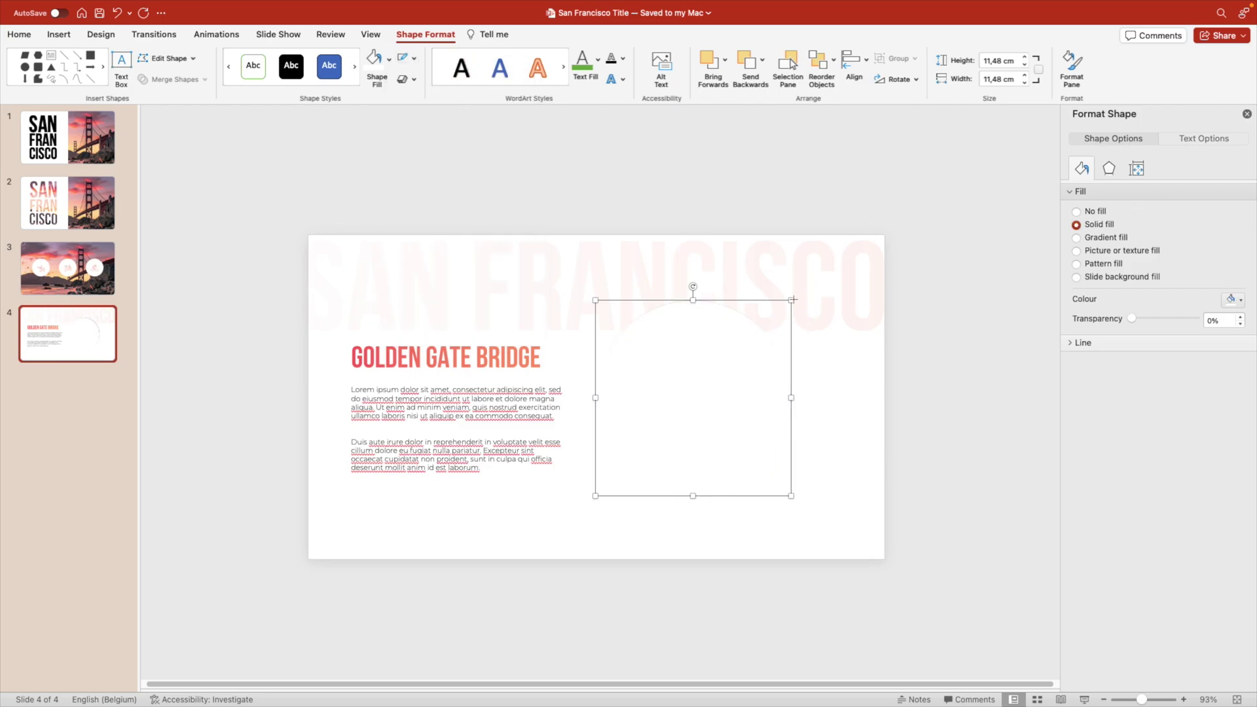
drag(792, 300, 801, 290)
Send the white circle to back and move the watermark one layer backward.
right_click(767, 337)
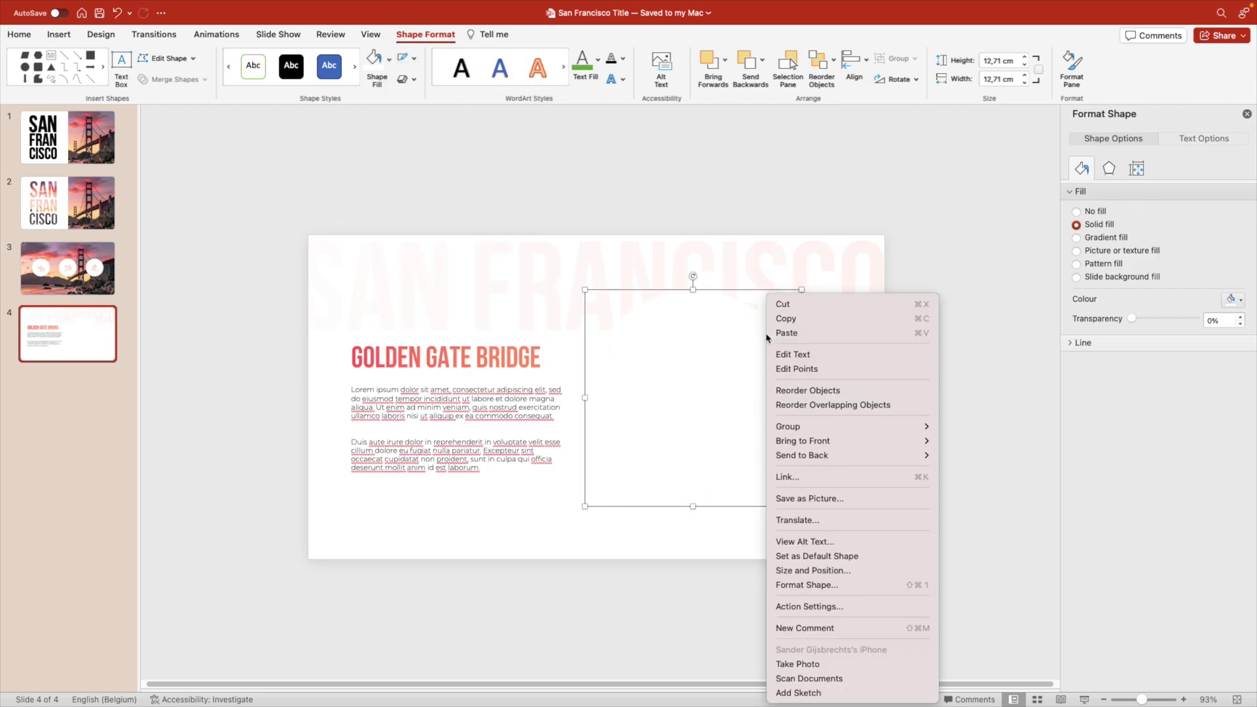
mouse_move(833, 461)
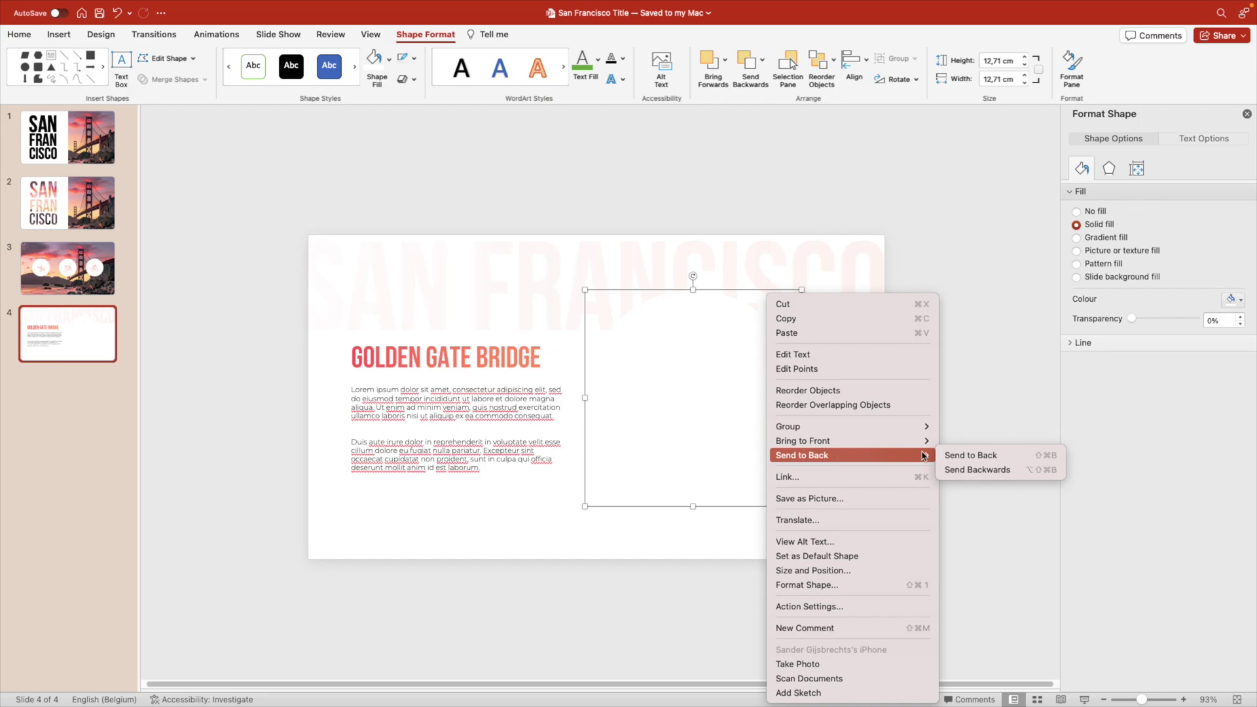
click(975, 455)
click(839, 226)
right_click(845, 217)
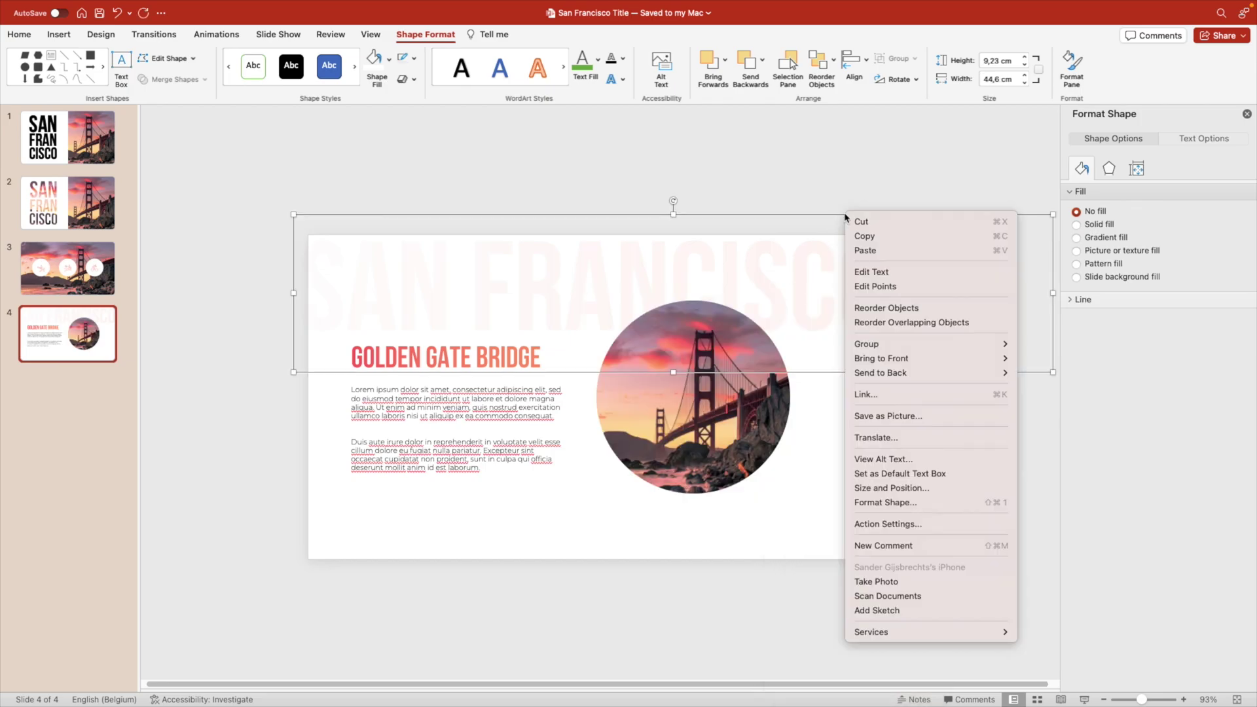
mouse_move(995, 373)
click(1025, 386)
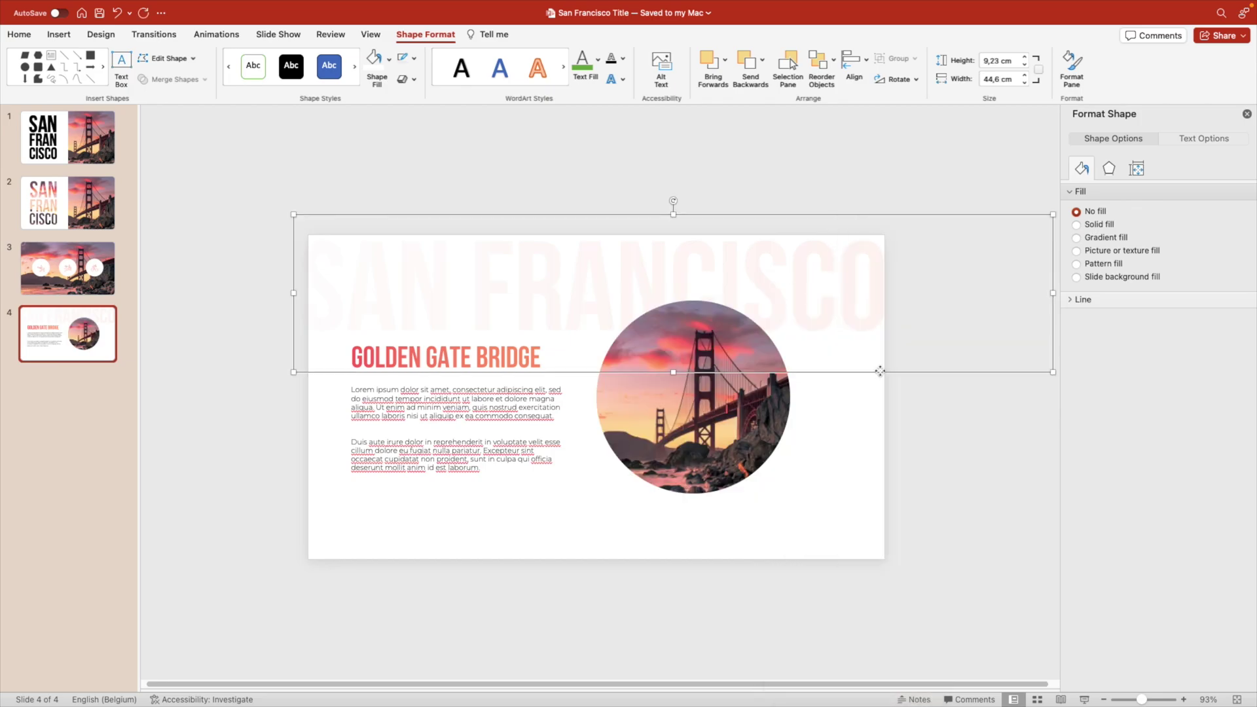
Enlarge the white circle a little more behind the photo and check the layering.
click(851, 419)
click(772, 327)
drag(803, 290, 807, 284)
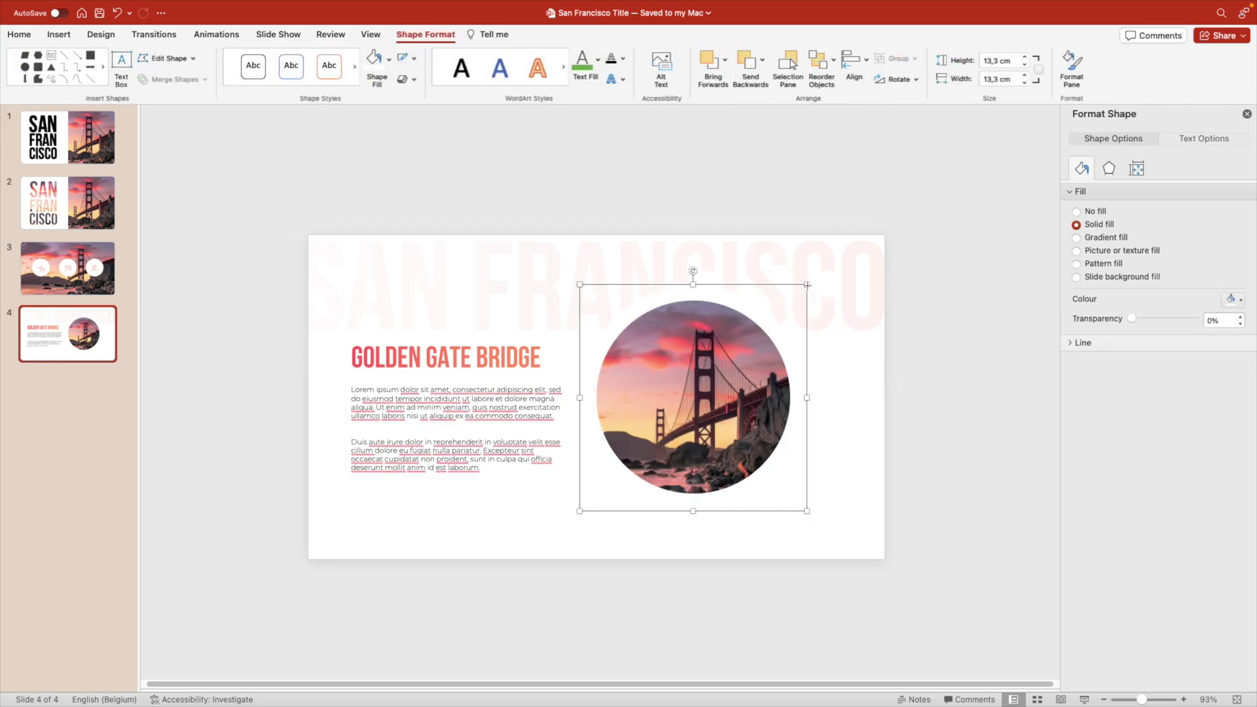
click(851, 435)
click(474, 363)
click(677, 533)
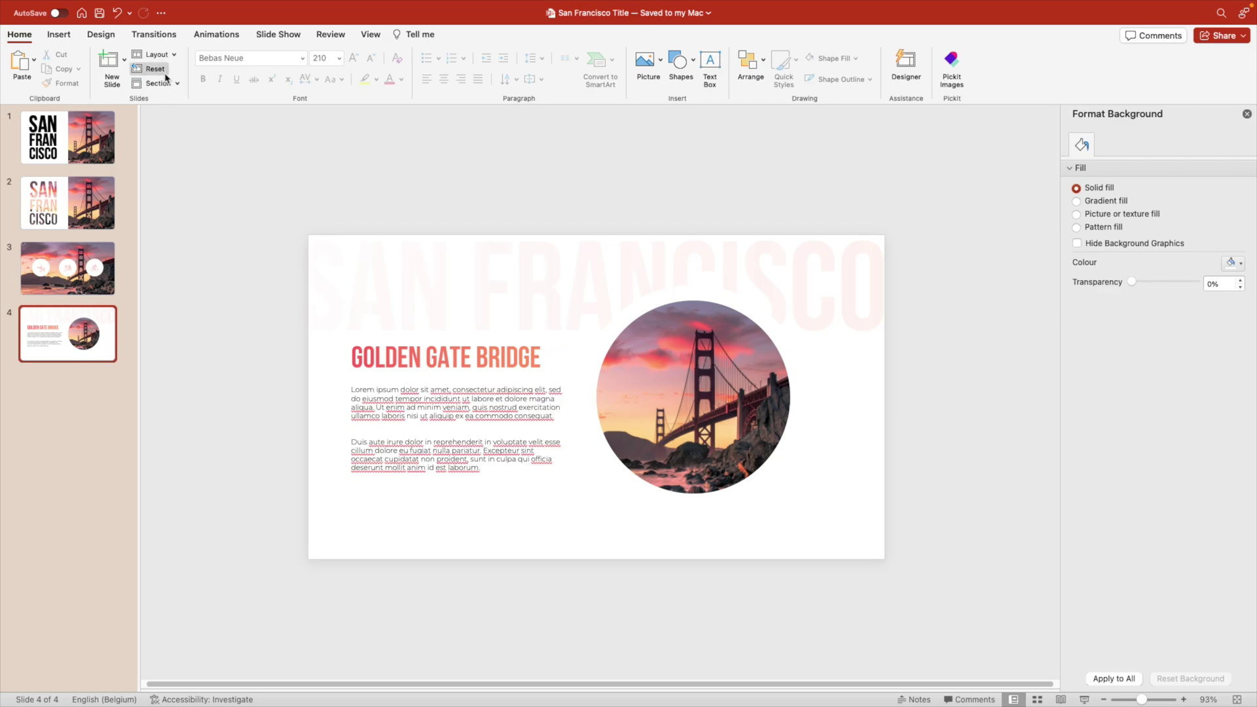
Give slide 4 a 1.75 s Push-from-bottom transition and slide 3 a Morph transition.
click(160, 37)
click(271, 66)
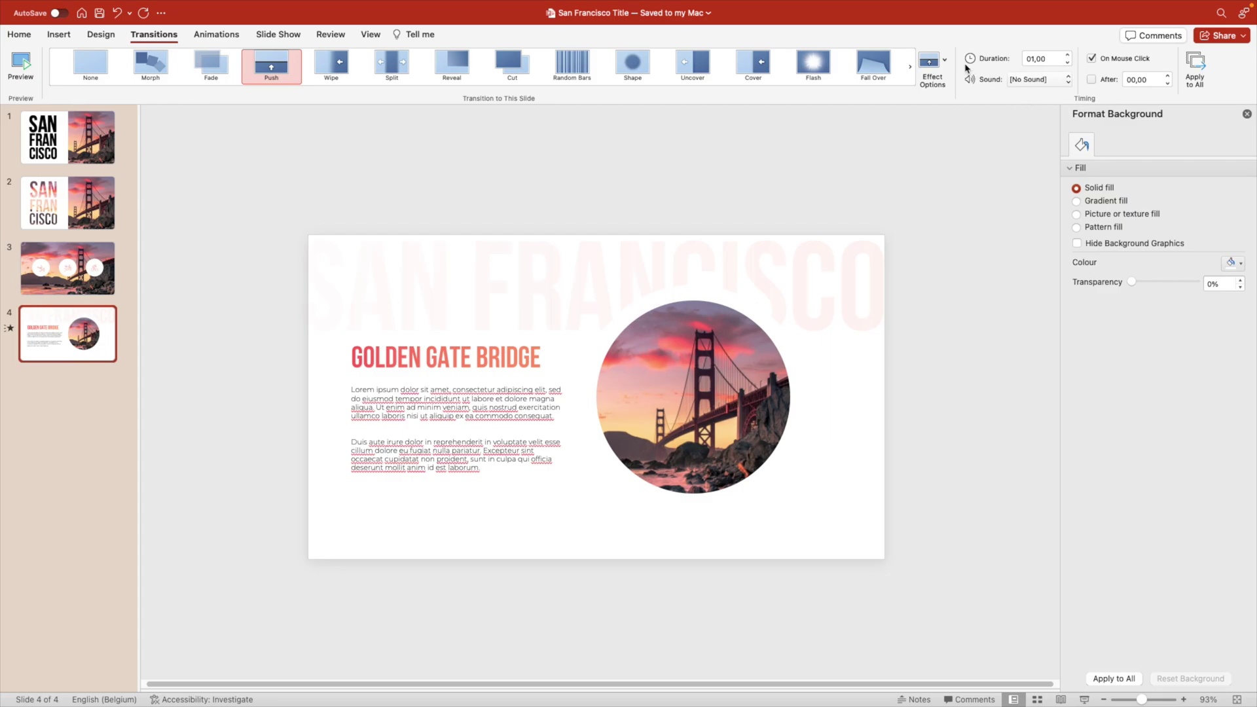
click(931, 63)
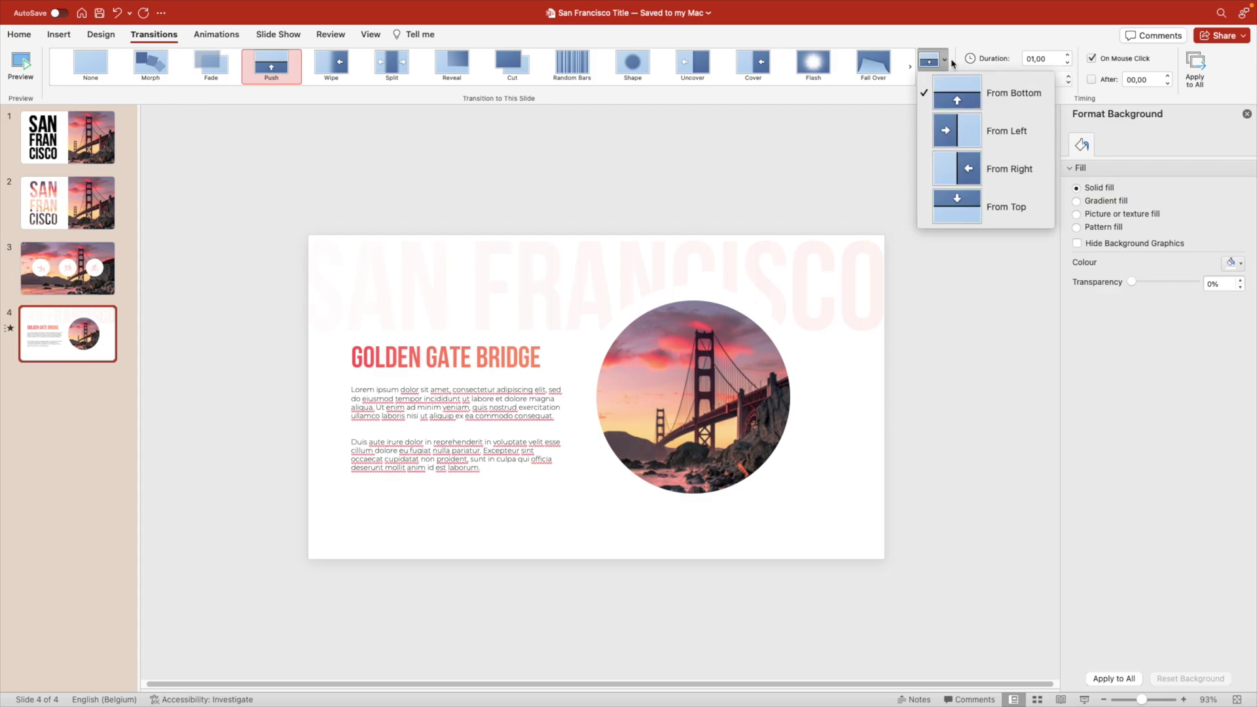
click(949, 62)
click(1067, 55)
click(1067, 55)
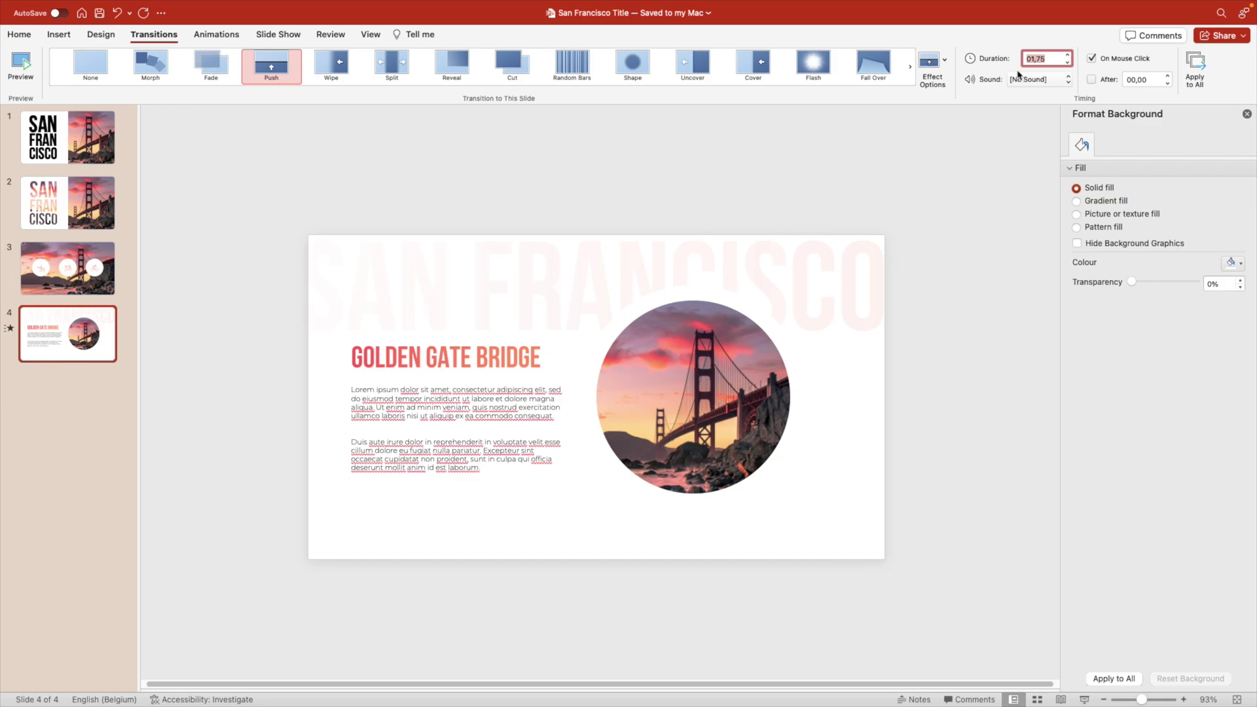
click(51, 271)
click(157, 71)
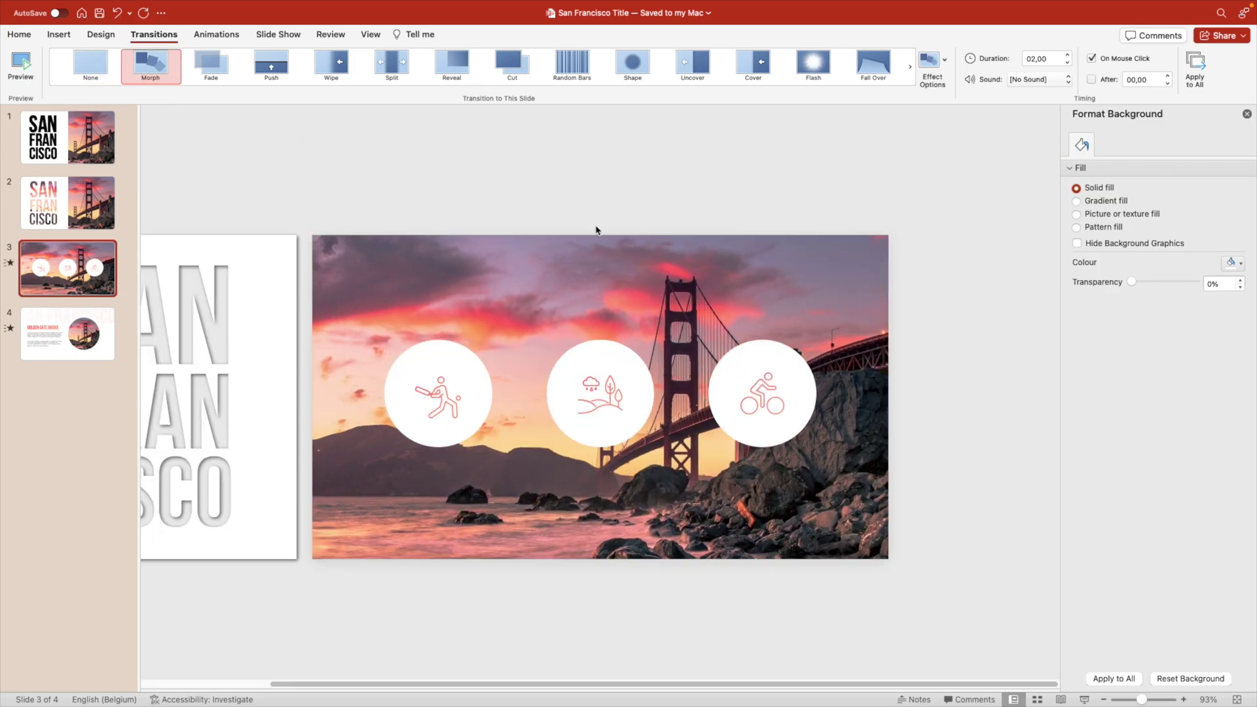
Move up to slide 2 in the slide thumbnails.
key(Up)
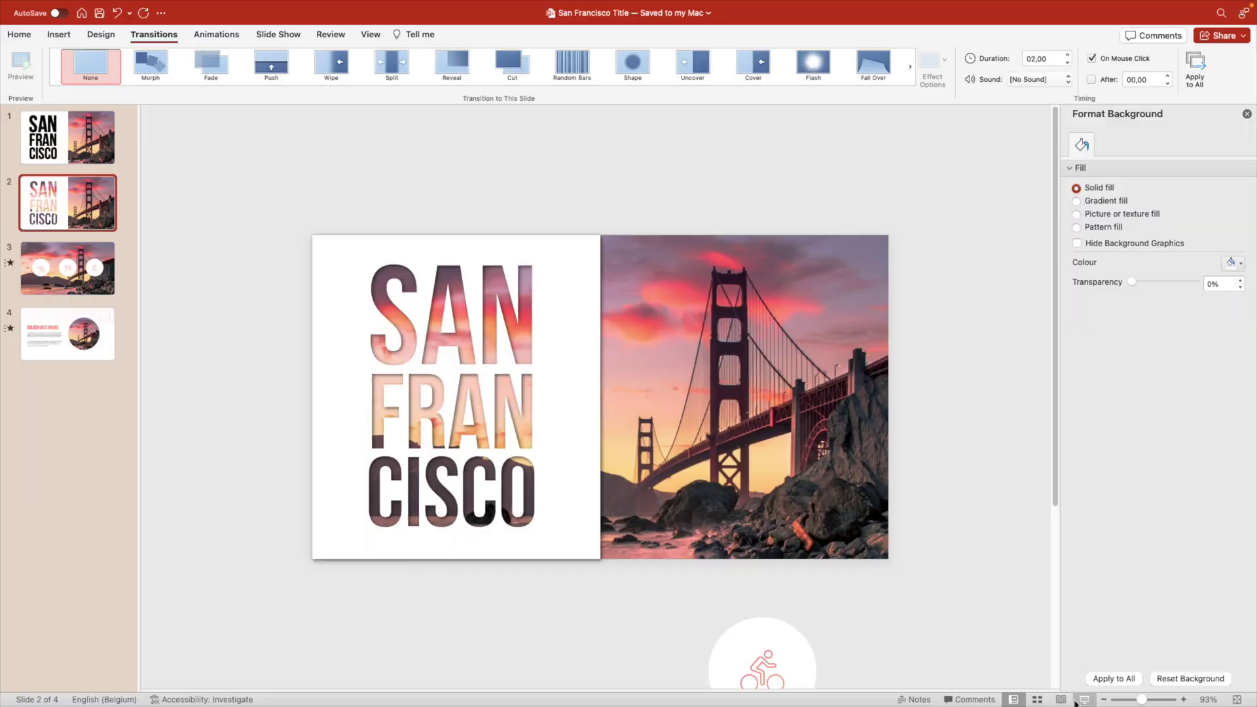